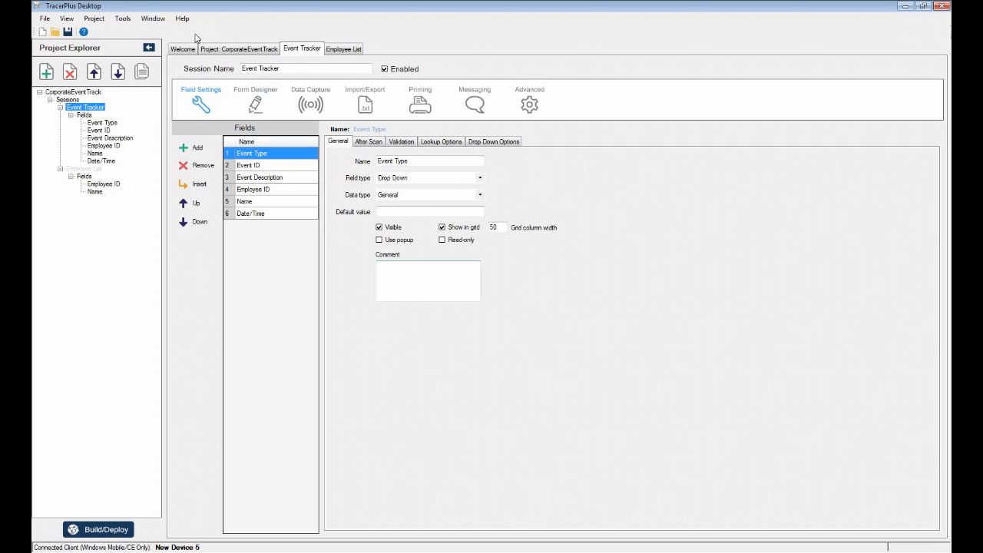
Step: Start a new project without saving the changes to CorporateEventTrack, and return to the Welcome page
click(186, 48)
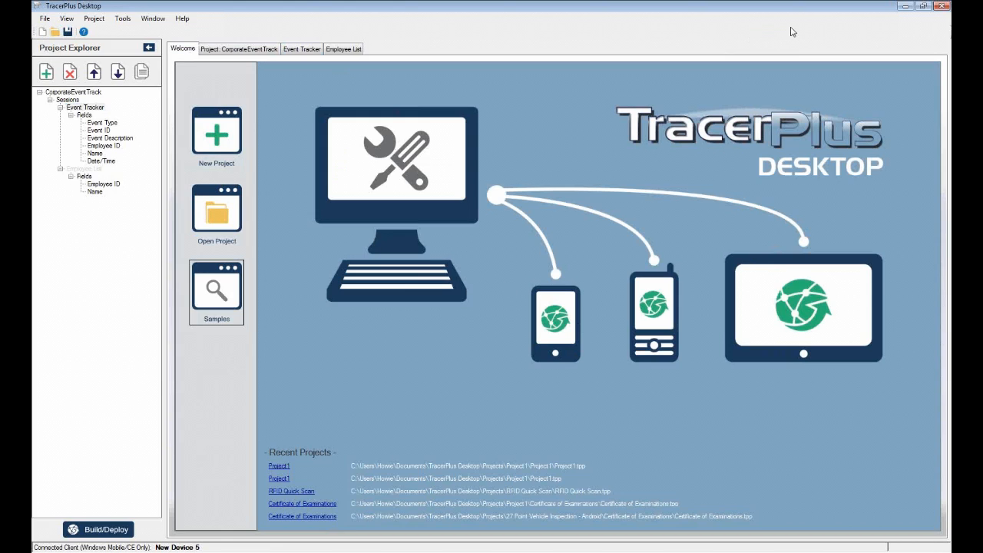
click(43, 33)
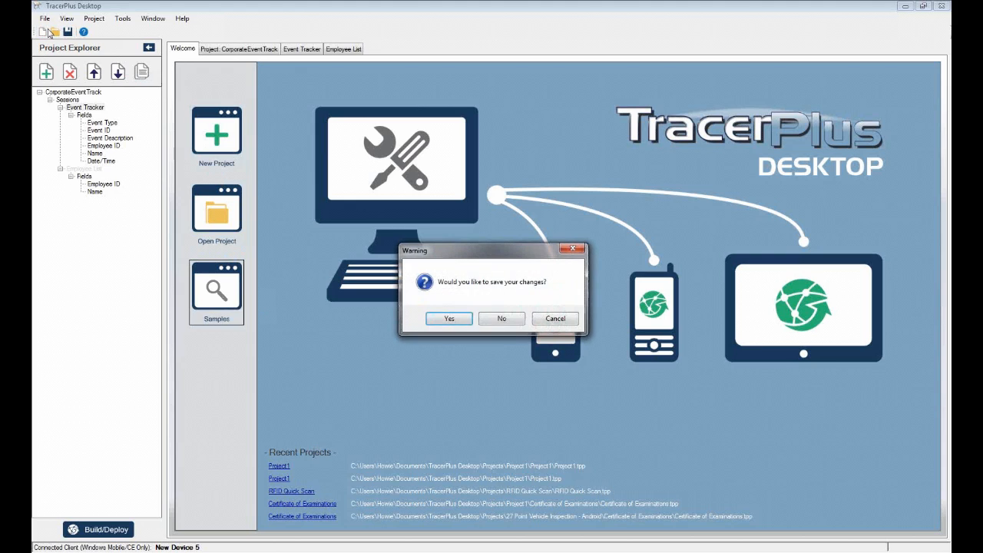
click(501, 318)
click(187, 49)
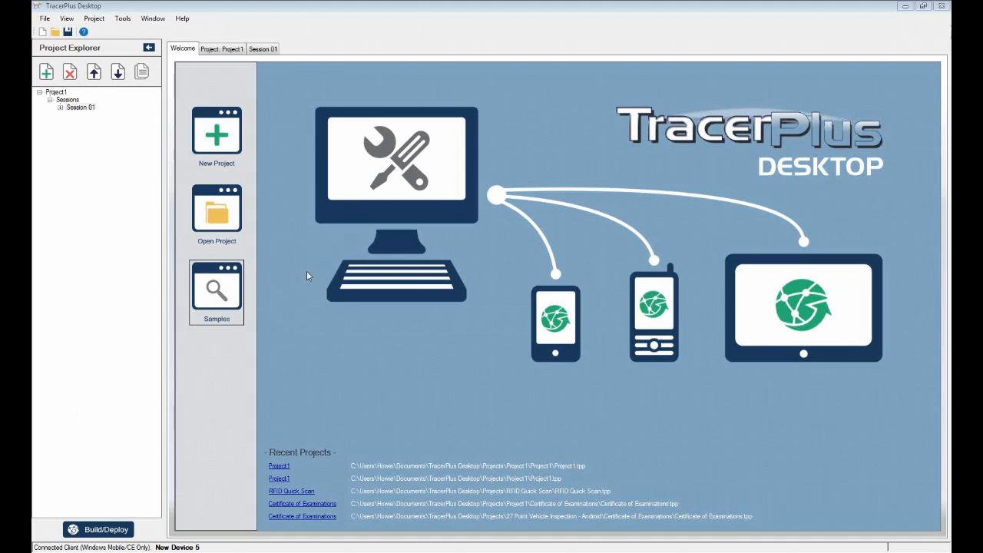
Step: Browse the Asset Tracking sample projects, preview Motorola RFID Asset Tracking, and return to the sample categories
click(228, 290)
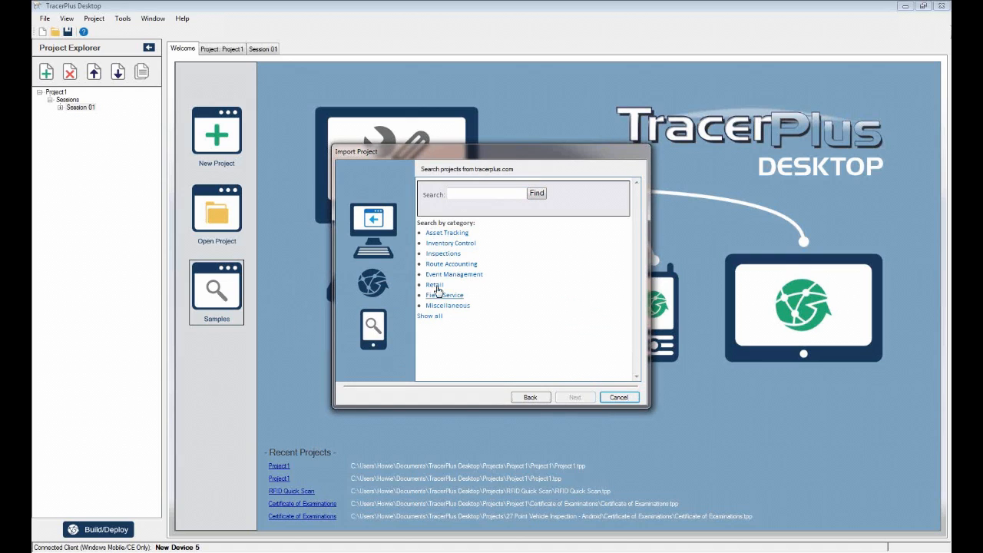
click(443, 236)
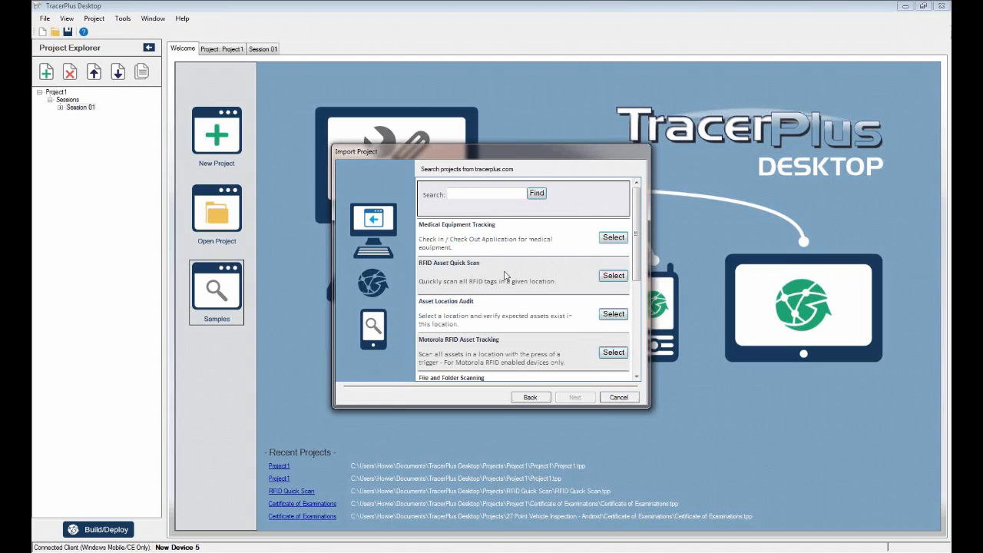
scroll(505, 275, down, 1)
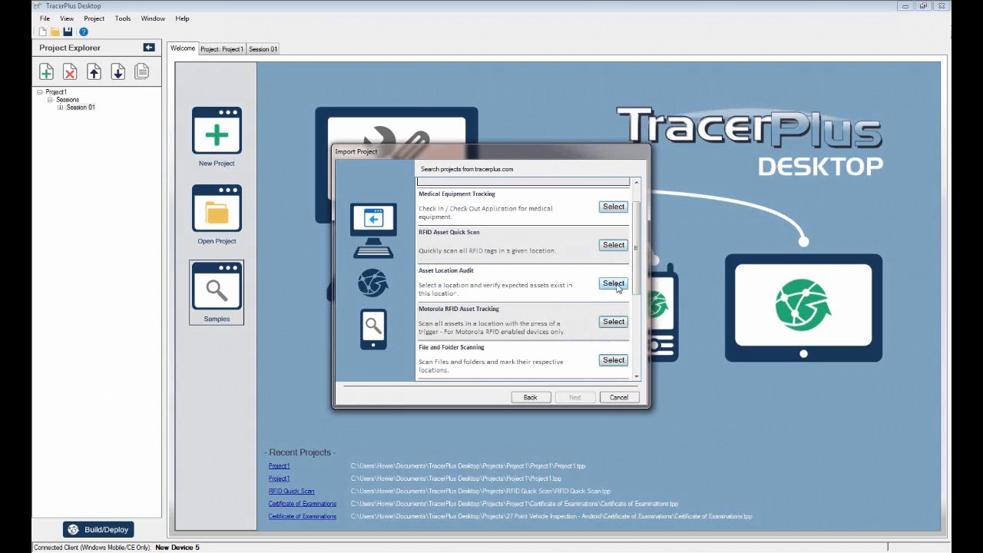
click(614, 322)
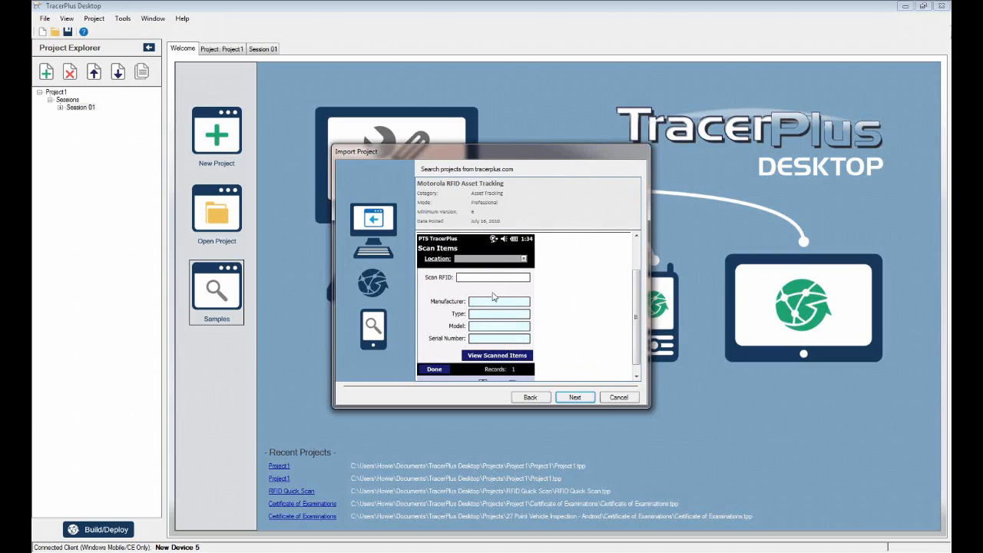
click(528, 396)
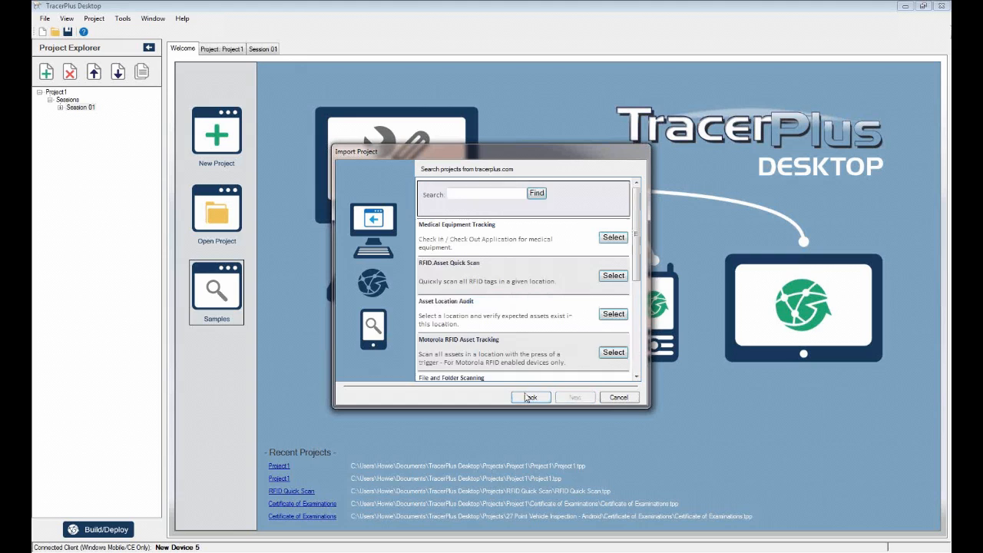
scroll(513, 295, down, 2)
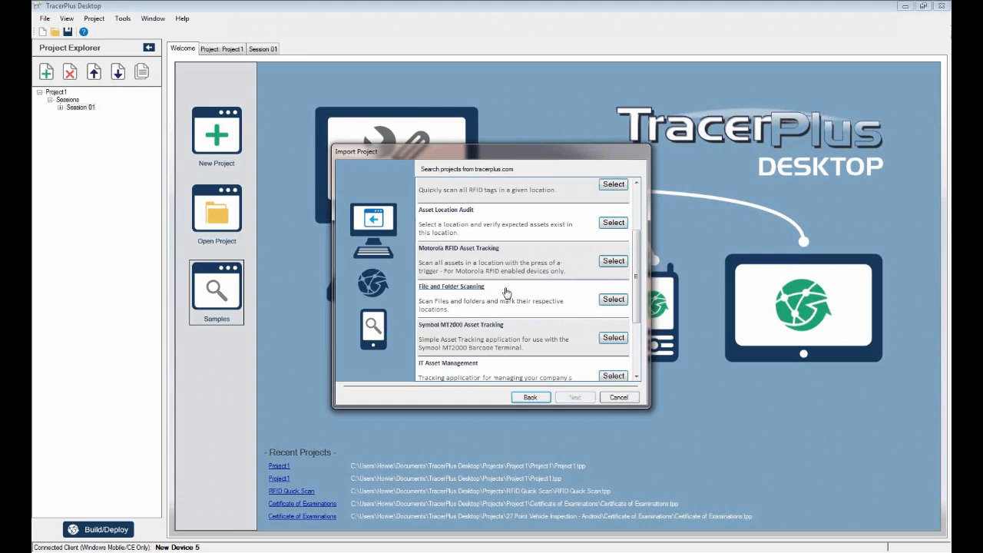
scroll(502, 261, down, 3)
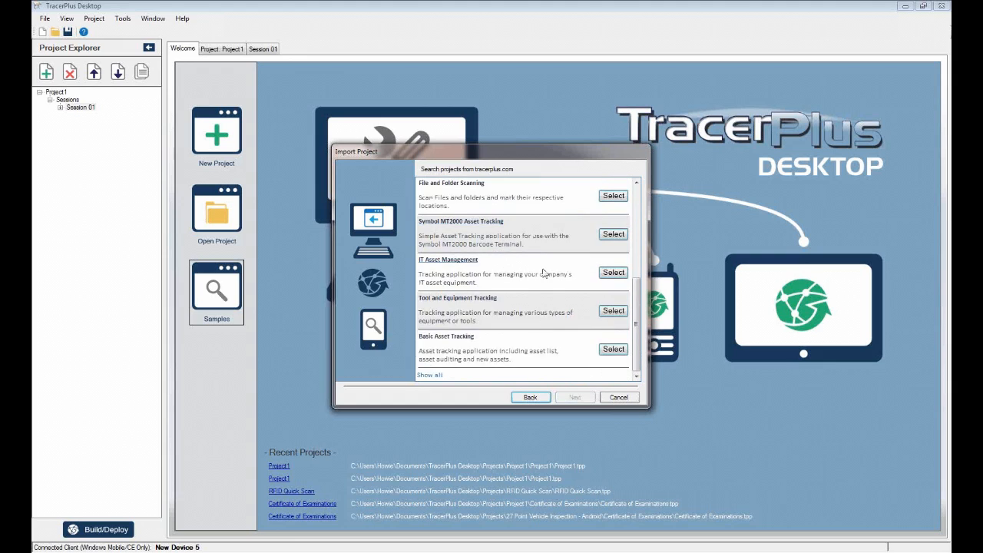
scroll(545, 272, up, 2)
scroll(582, 274, up, 2)
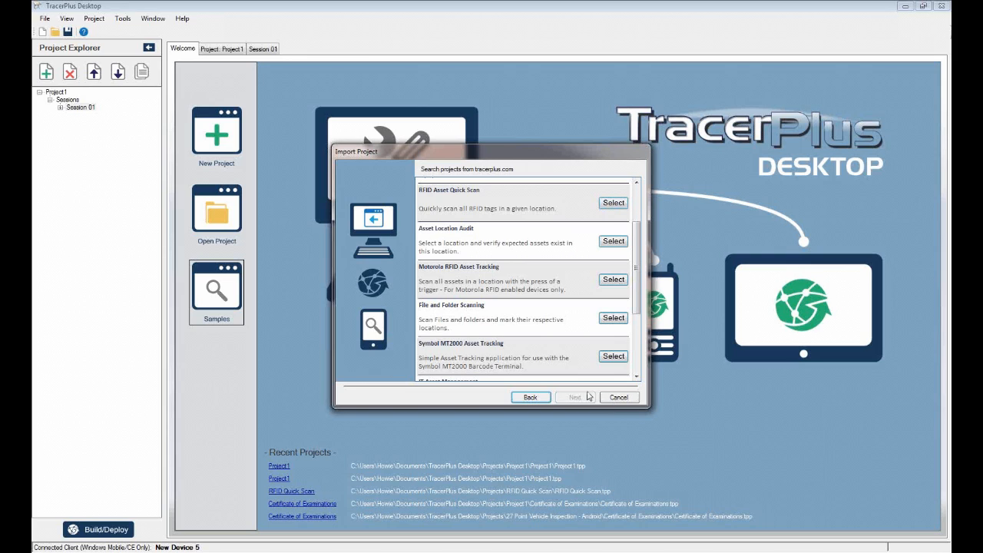
click(540, 401)
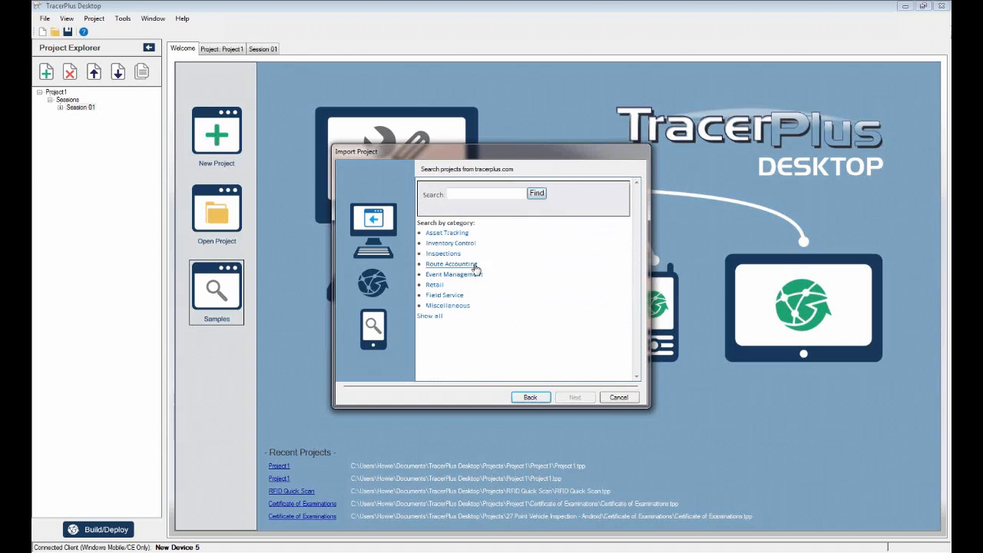
Step: Import the Corporate Event Tracking sample from the Event Management category as CorporateEventTrack and open the project
click(452, 275)
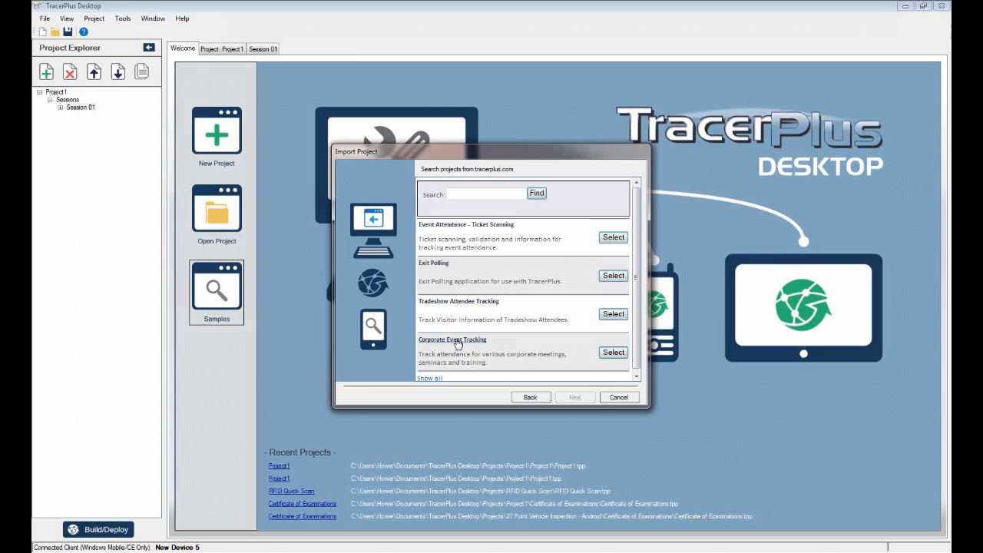
click(611, 353)
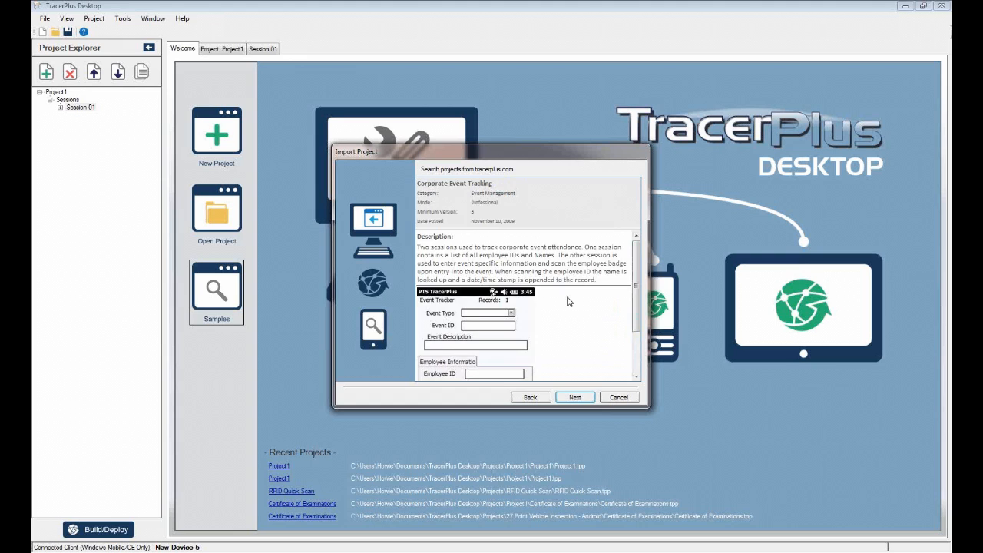
scroll(569, 301, down, 5)
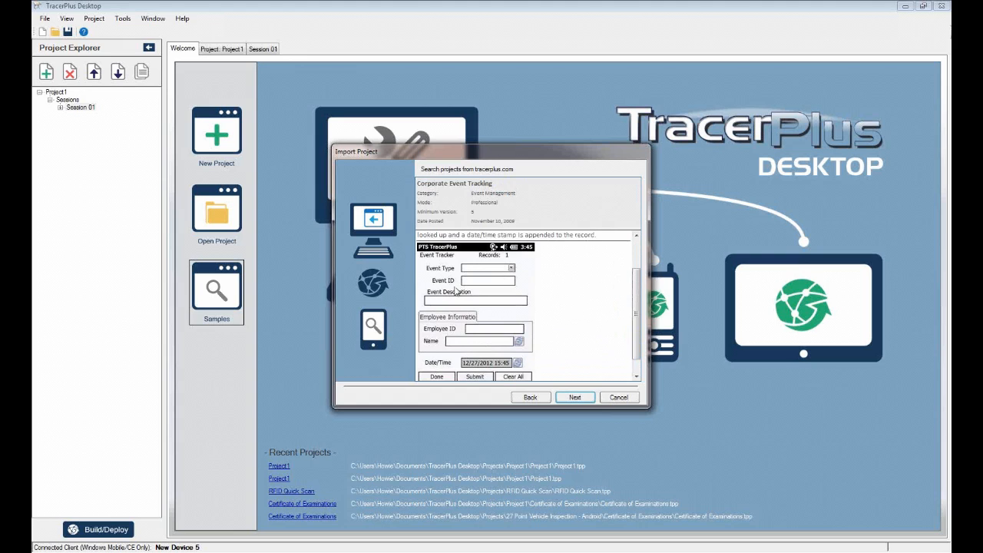
scroll(465, 292, down, 1)
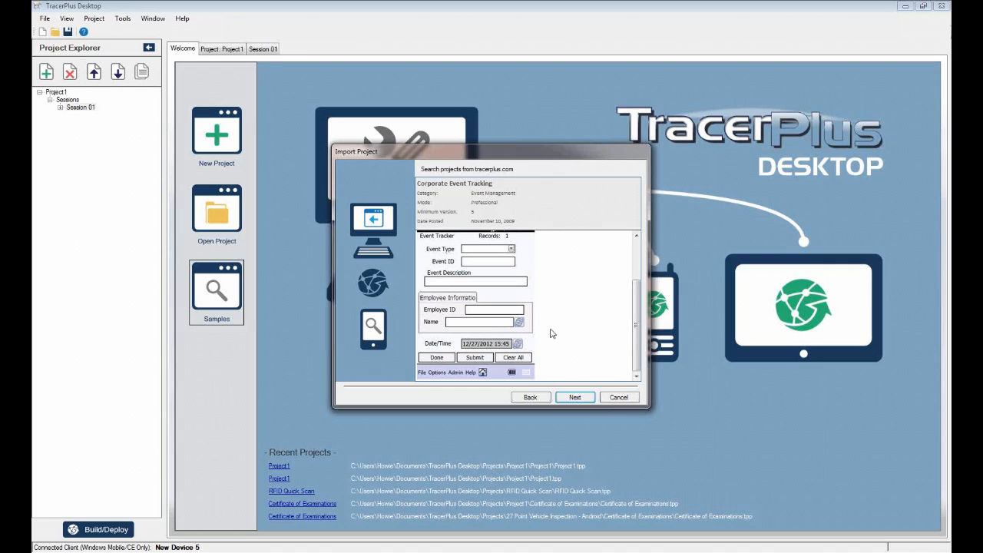
click(574, 397)
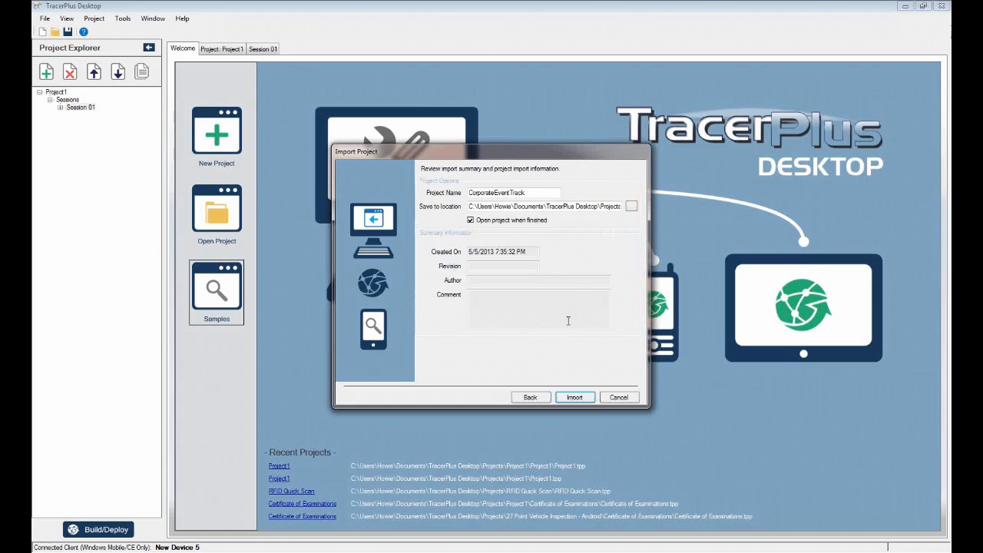
click(574, 398)
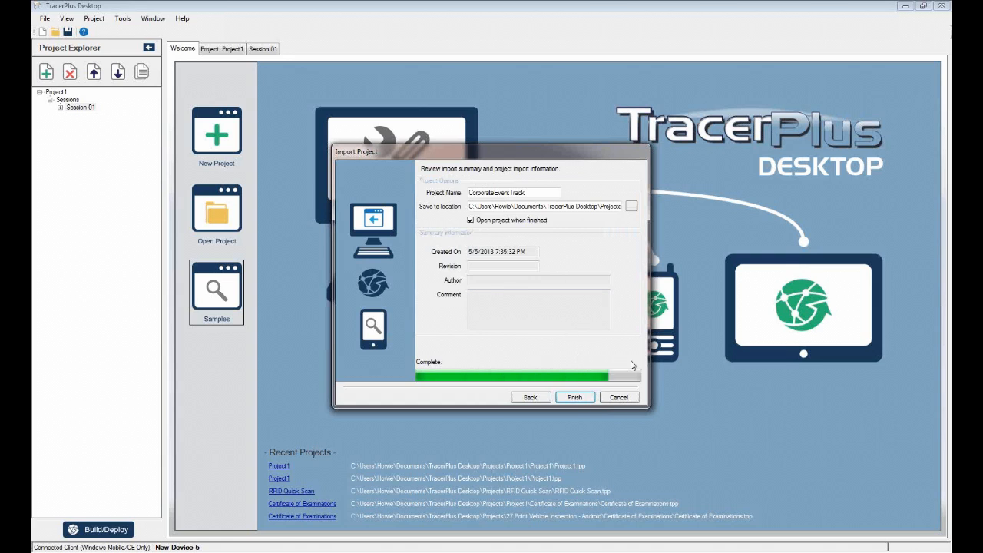
click(581, 398)
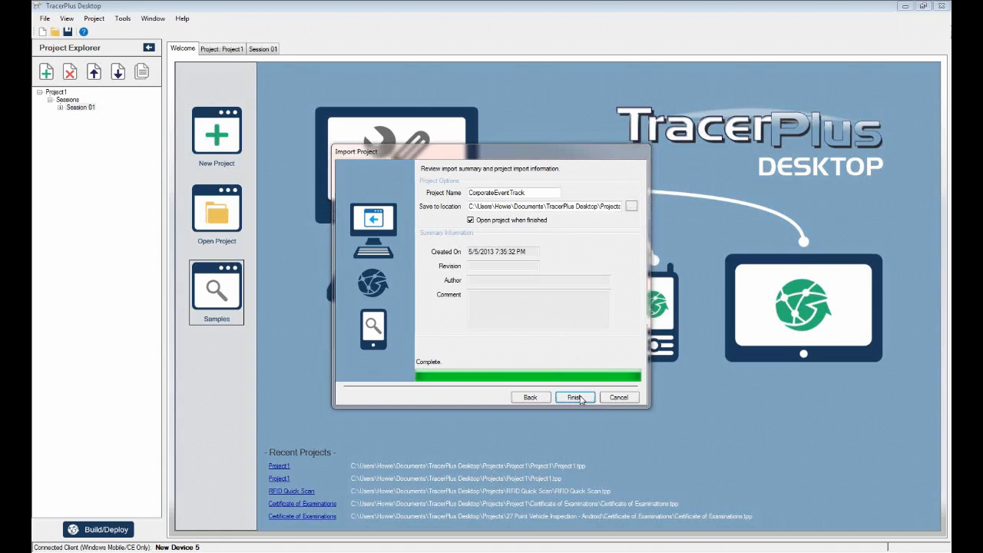
click(515, 318)
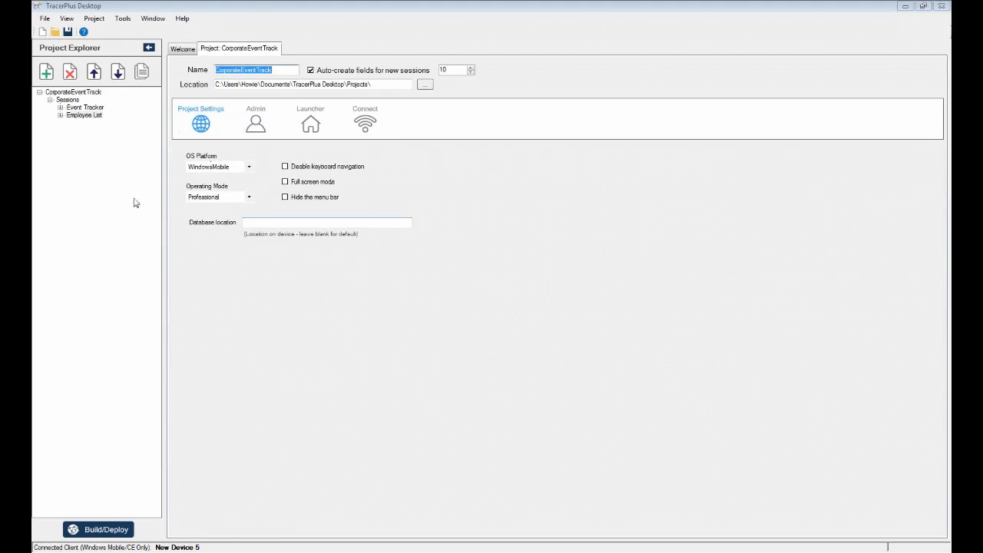
Step: Expand the fields of the Event Tracker and Employee List sessions in the project tree, and open the Event Tracker session
click(60, 107)
click(61, 122)
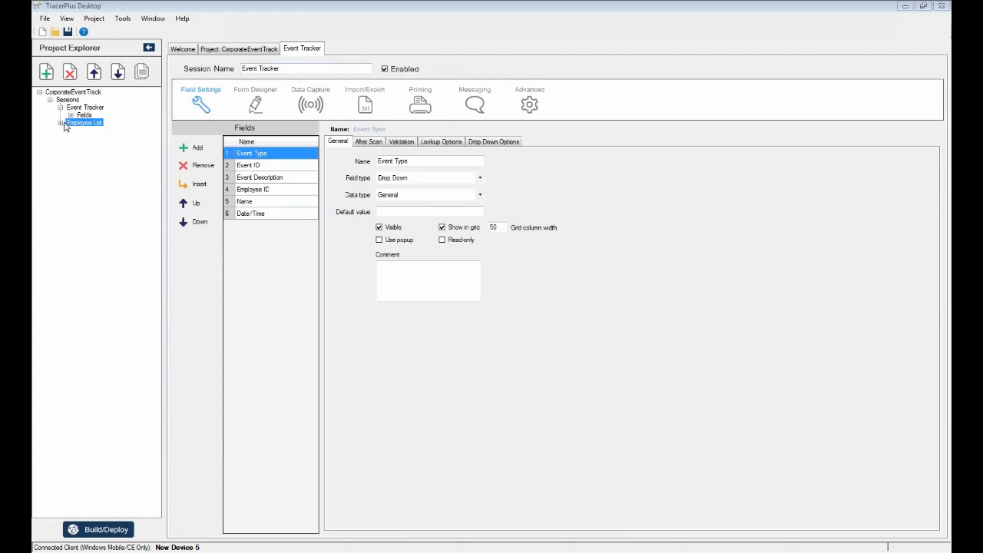
click(70, 131)
click(71, 115)
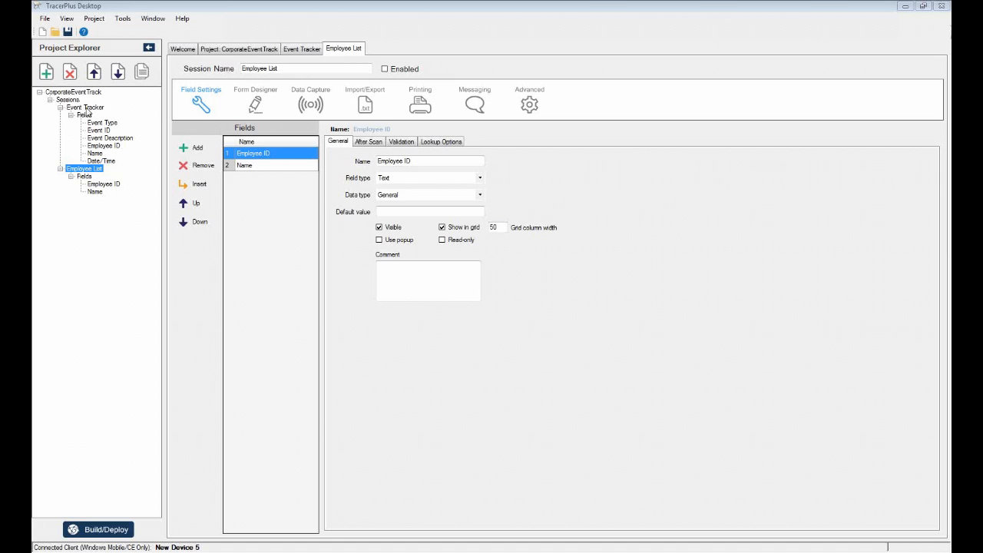
click(86, 107)
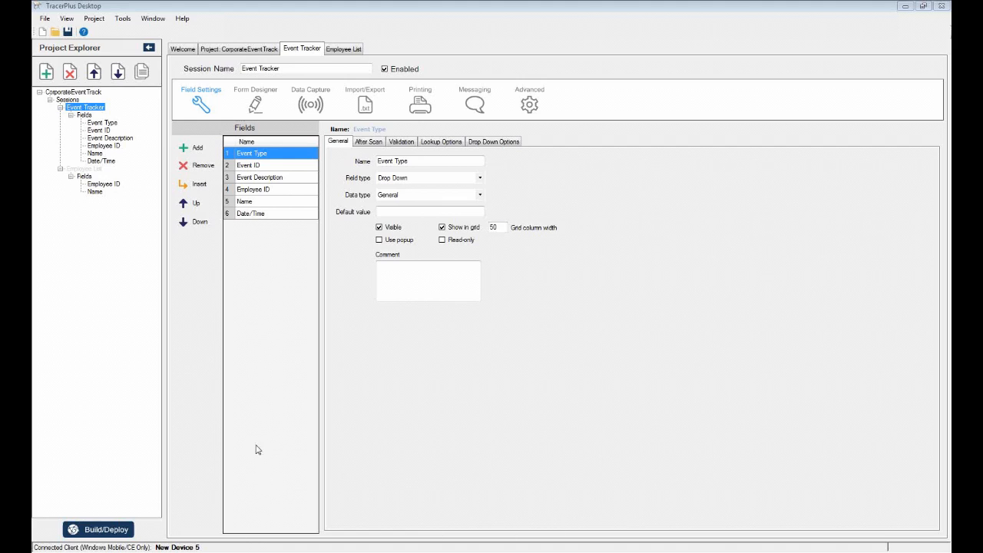
Step: Switch to MyMobiler to view the sessions on the mobile device, and minimize its window
click(710, 551)
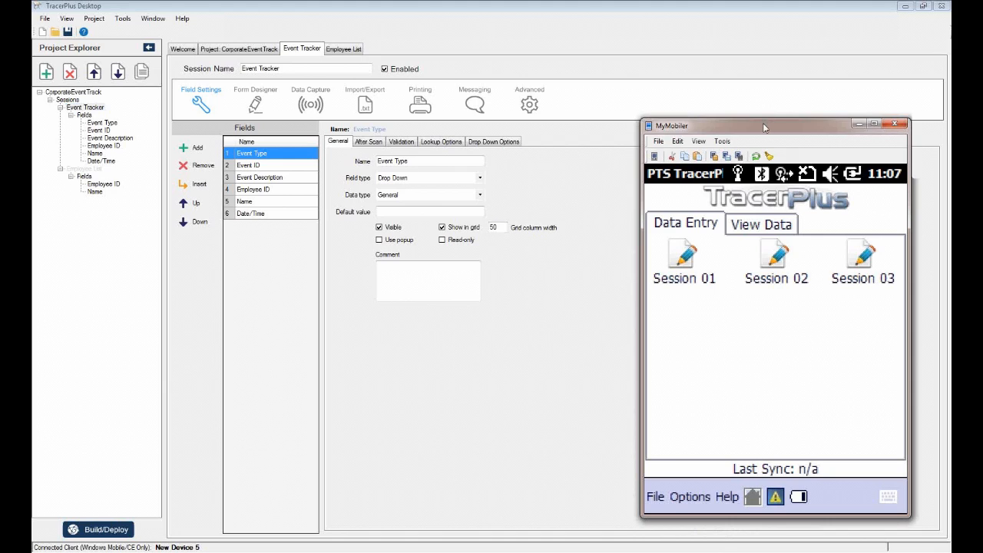
drag(766, 126, 506, 80)
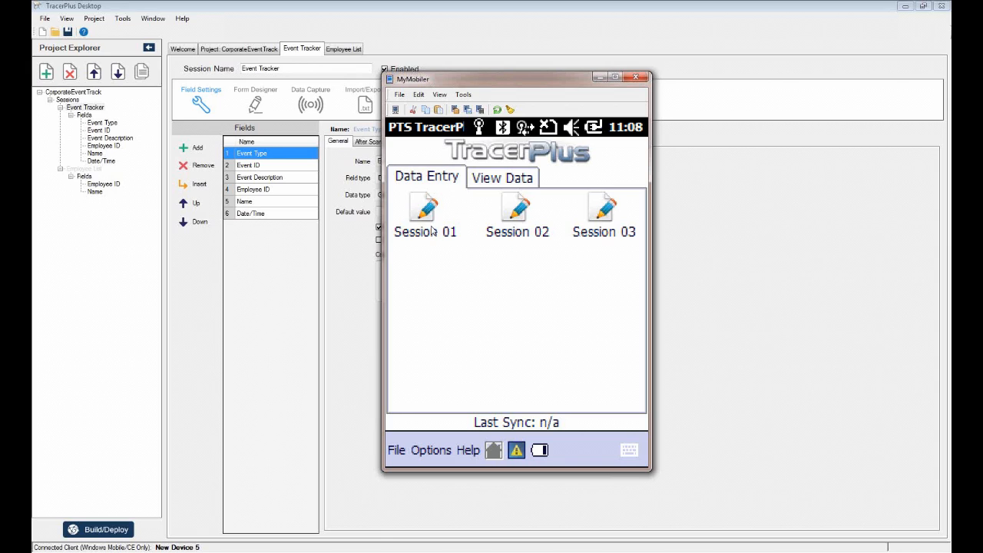
click(598, 78)
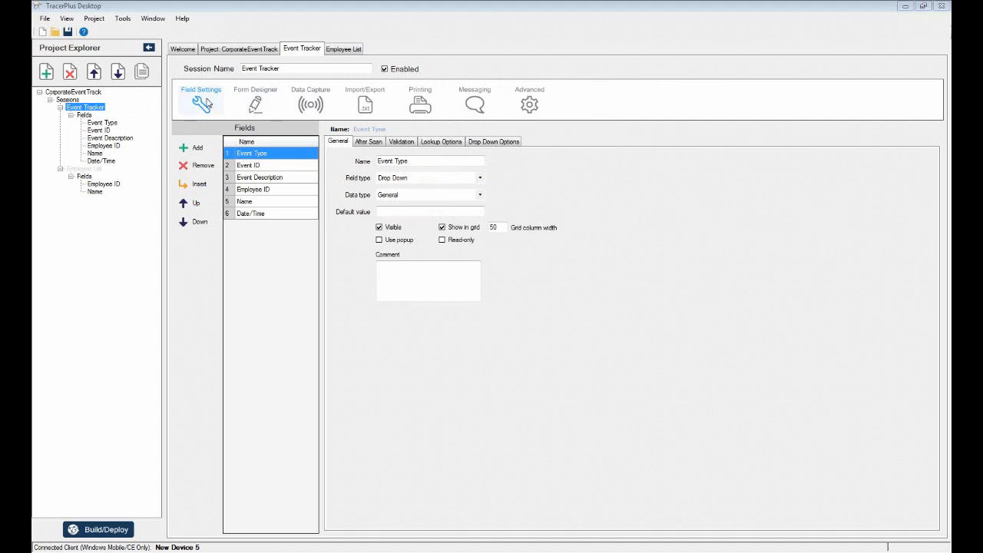
Step: Show the Event Tracker form in the Form Designer, nudge the Event Type drop-down slightly right, and deselect it
click(269, 109)
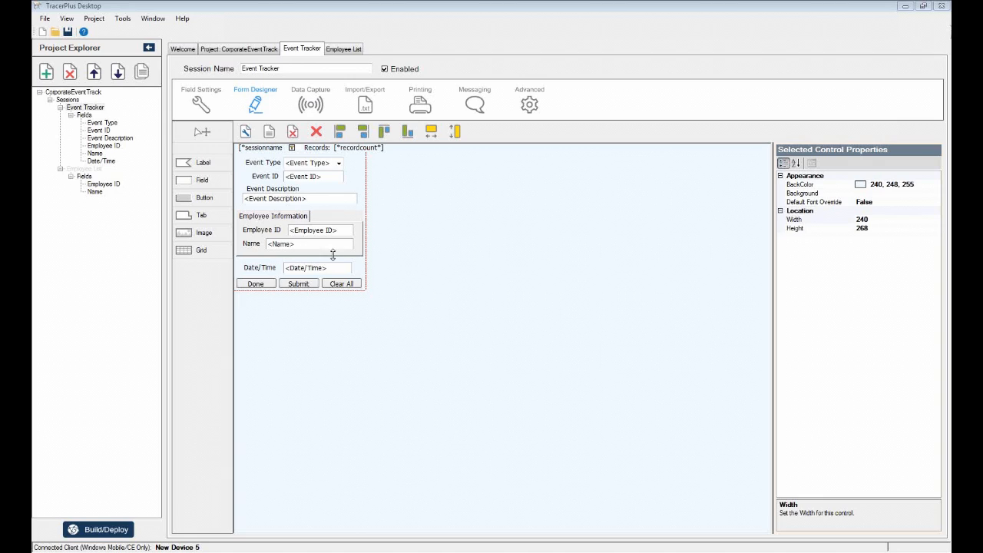
click(317, 163)
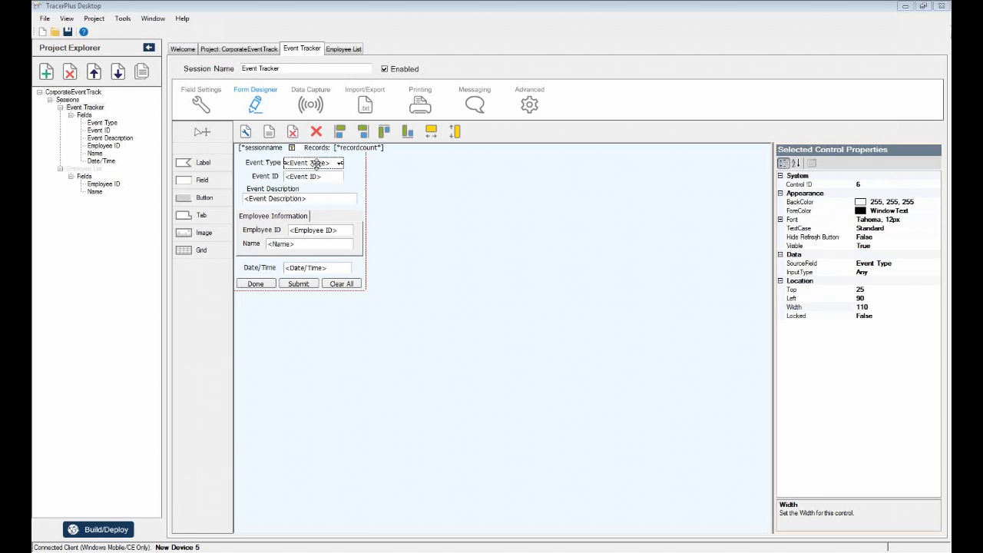
mouse_move(303, 164)
mouse_down()
mouse_move(318, 164)
mouse_move(304, 164)
mouse_up()
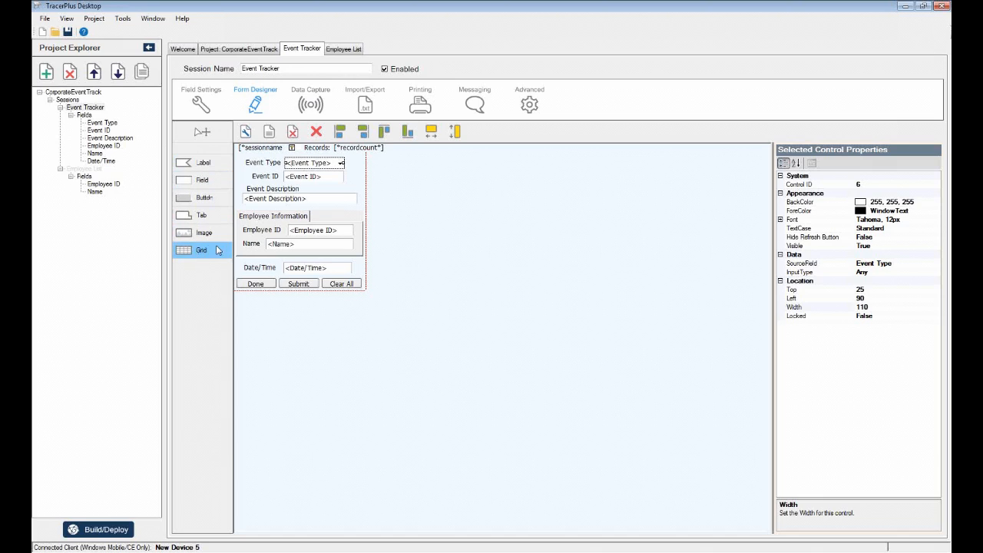
click(365, 175)
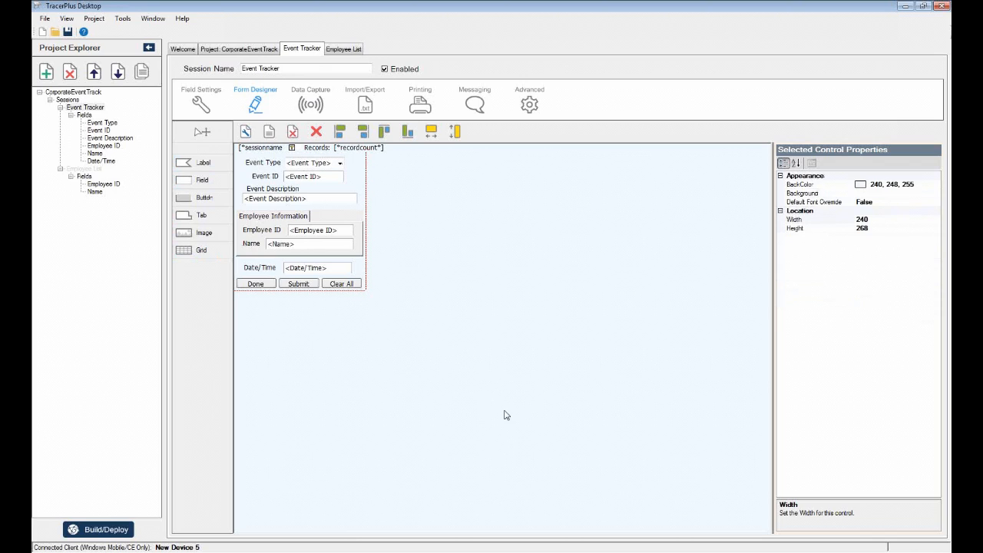
Step: Open the build and deploy options, look at the Android connection options, and set the target platform to Windows Mobile
click(98, 535)
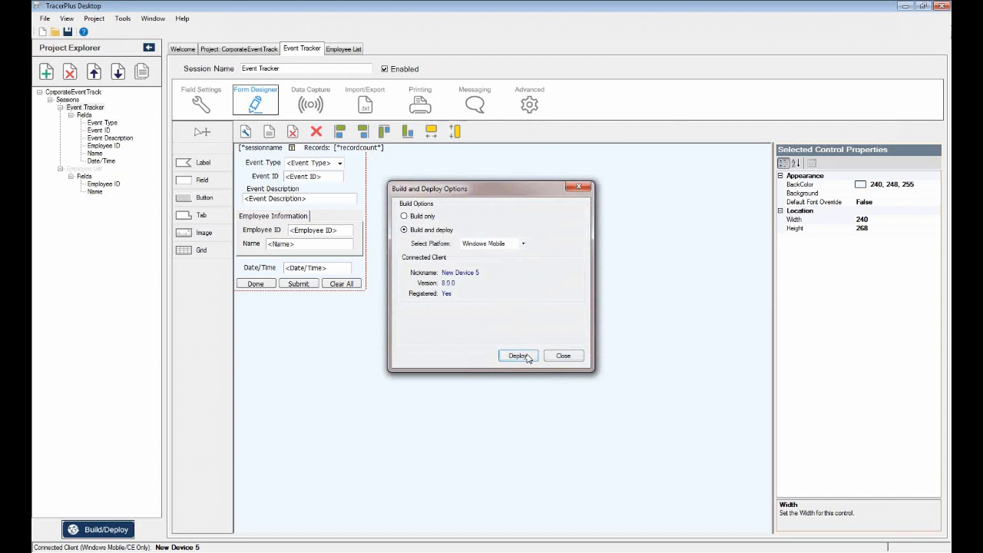
click(525, 244)
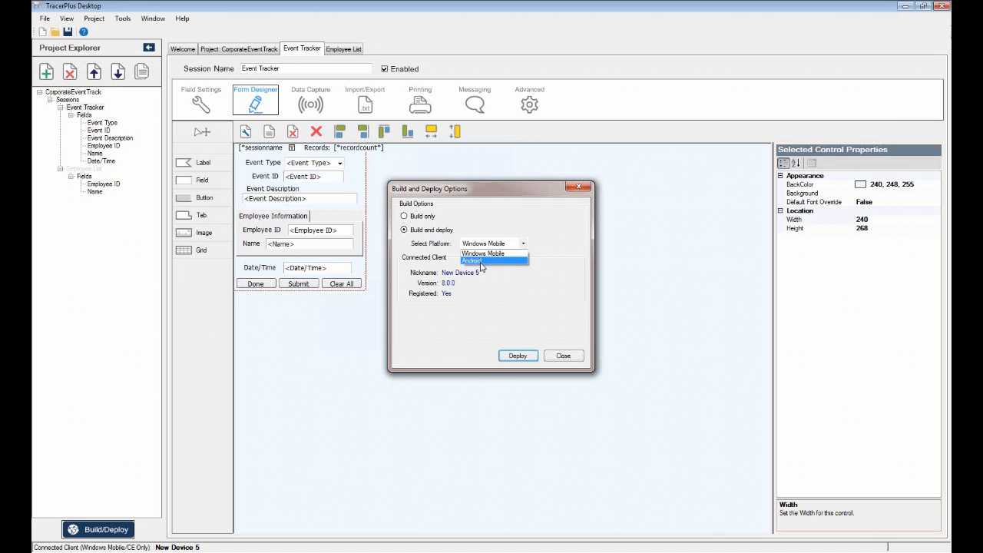
click(482, 261)
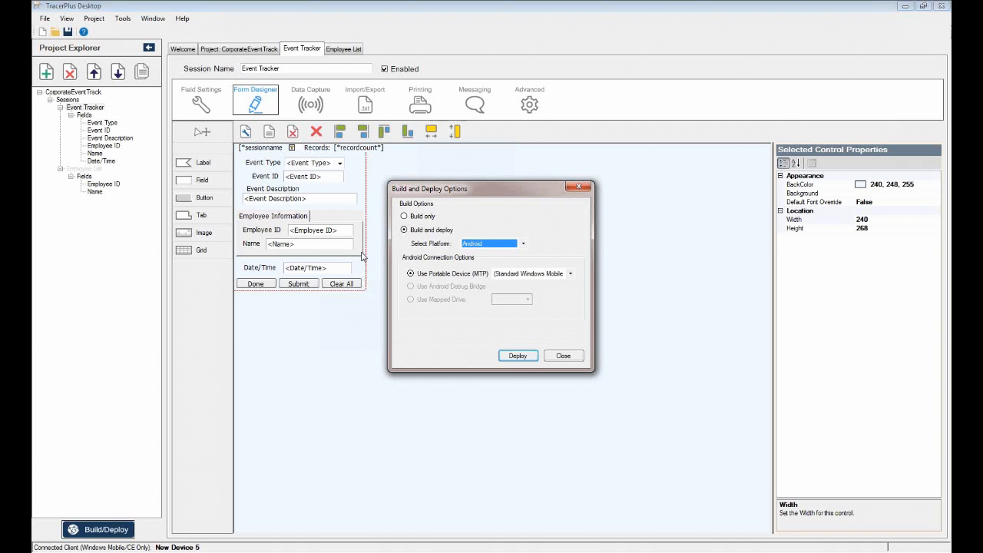
click(521, 245)
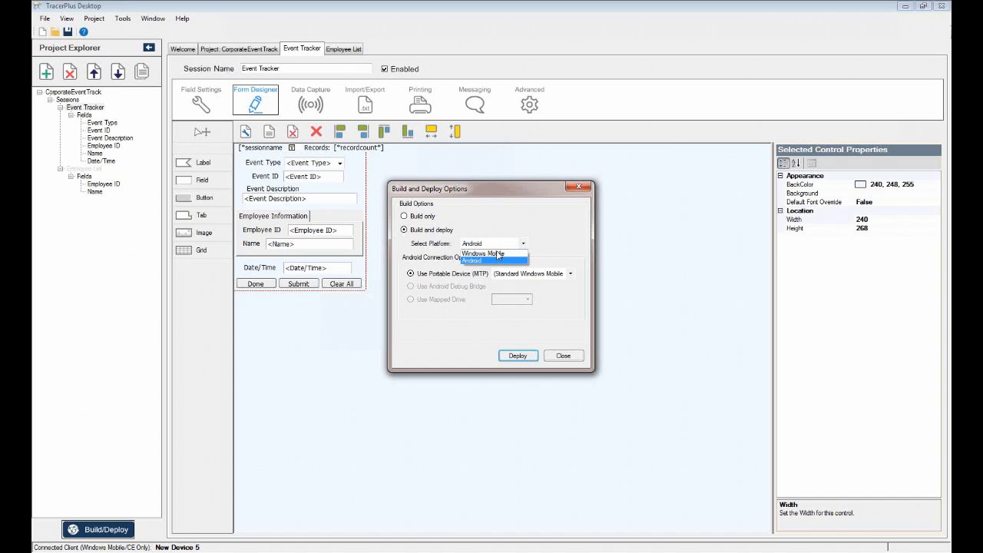
click(496, 252)
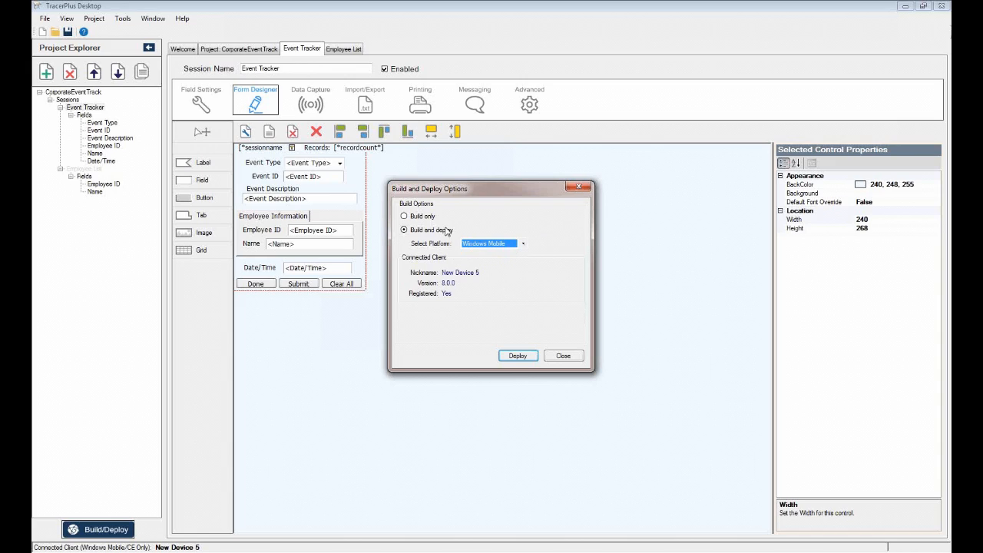
Step: Deploy the project to the Windows Mobile device, overwriting the existing copy, and move the MyMobiler window clear of the deploy options
click(510, 355)
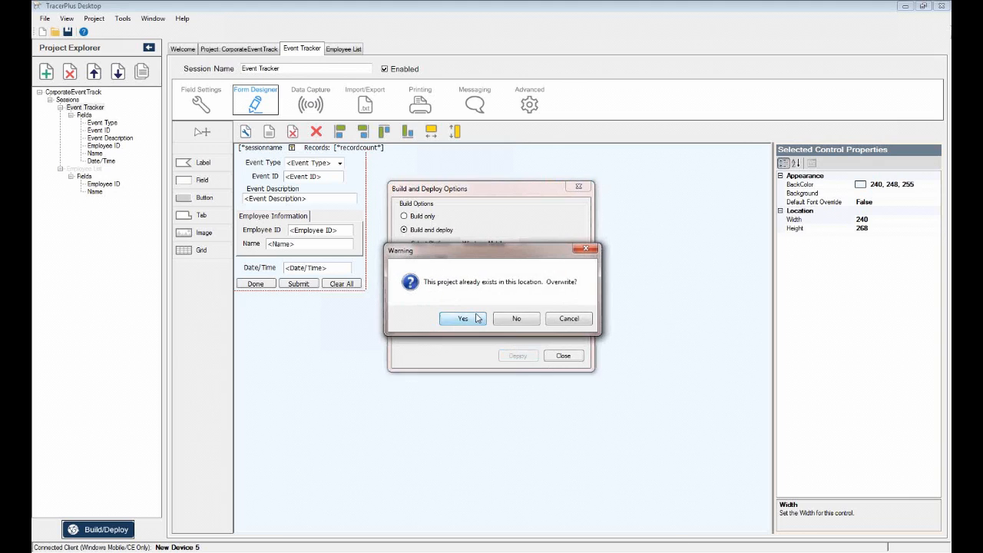
click(477, 318)
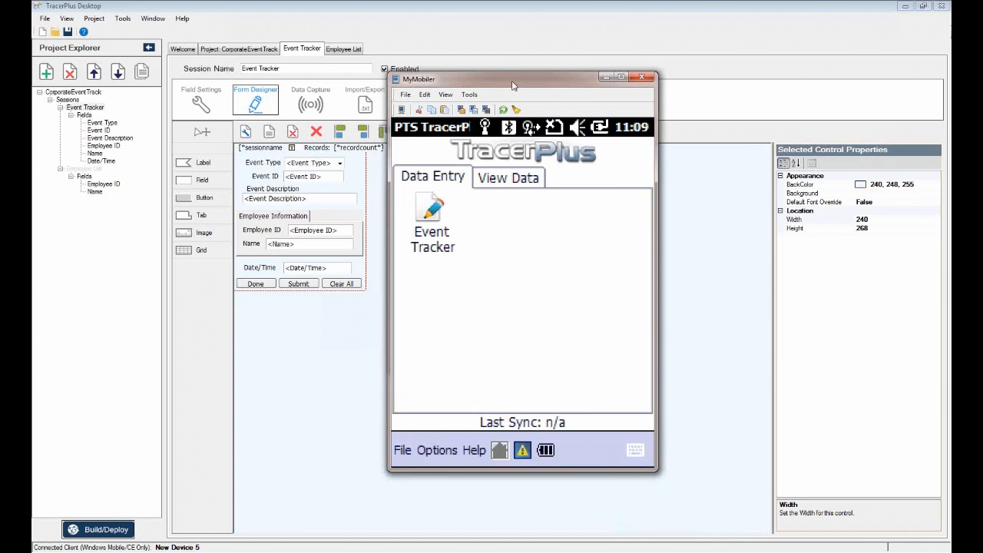
drag(492, 85, 620, 88)
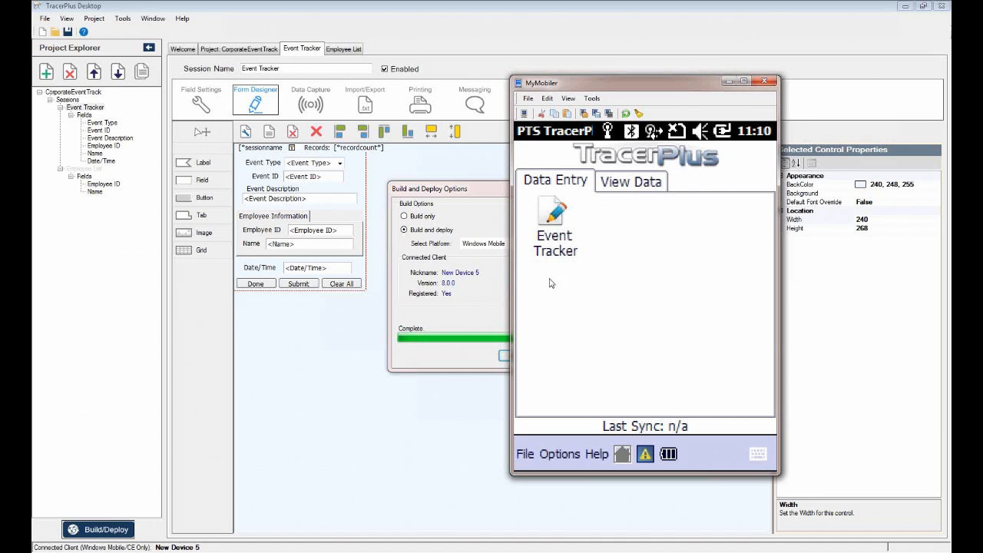
Step: Open the Event Tracker session on the mobile device, look at the Event Type choices, and close the list
click(555, 231)
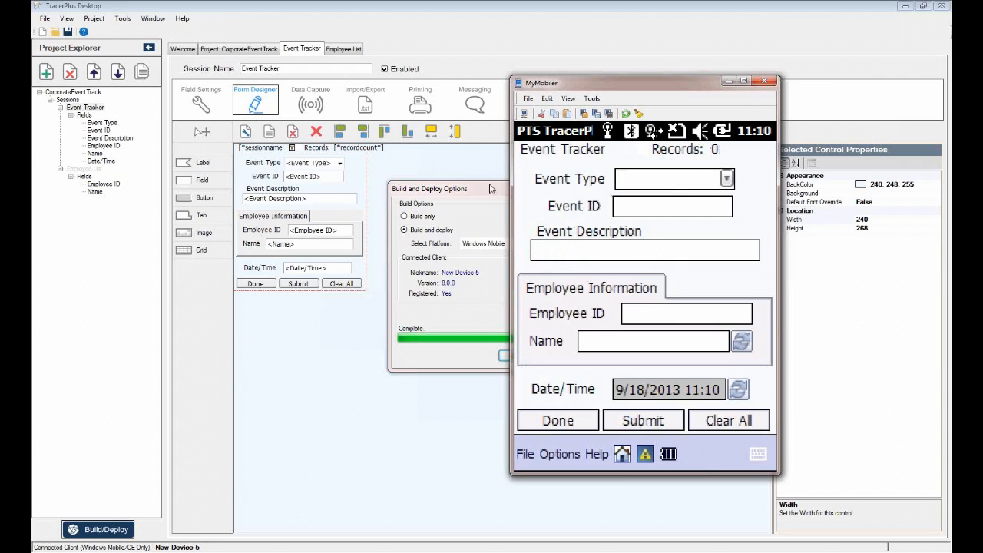
click(726, 178)
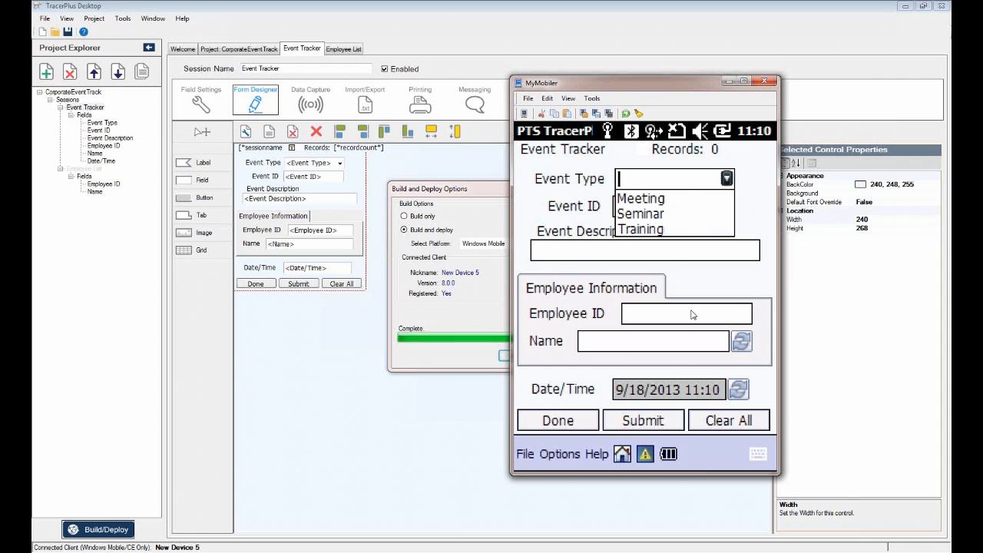
click(725, 292)
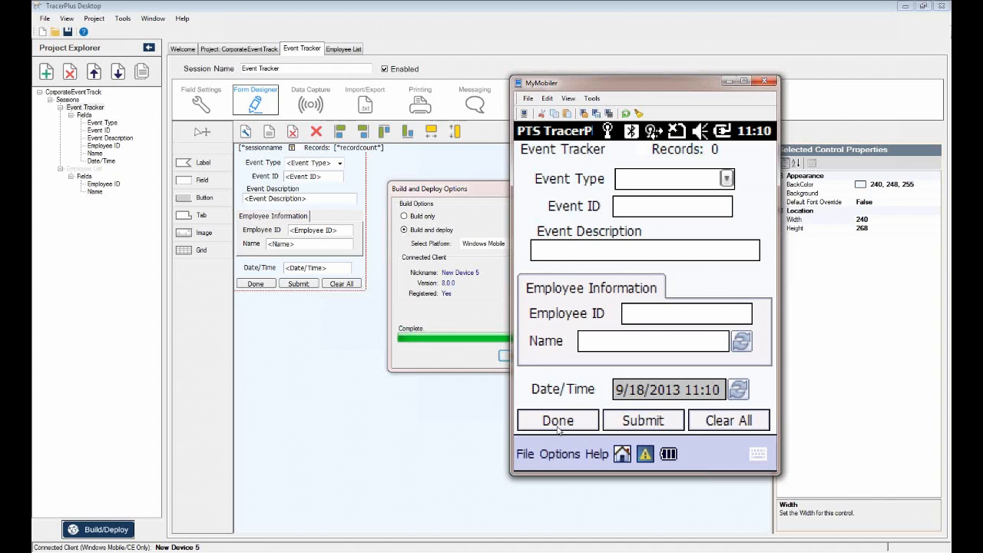
Step: Set the Event Type to Meeting and the Event ID to 123 in the Event Tracker form on the device
click(726, 178)
click(663, 202)
text(123)
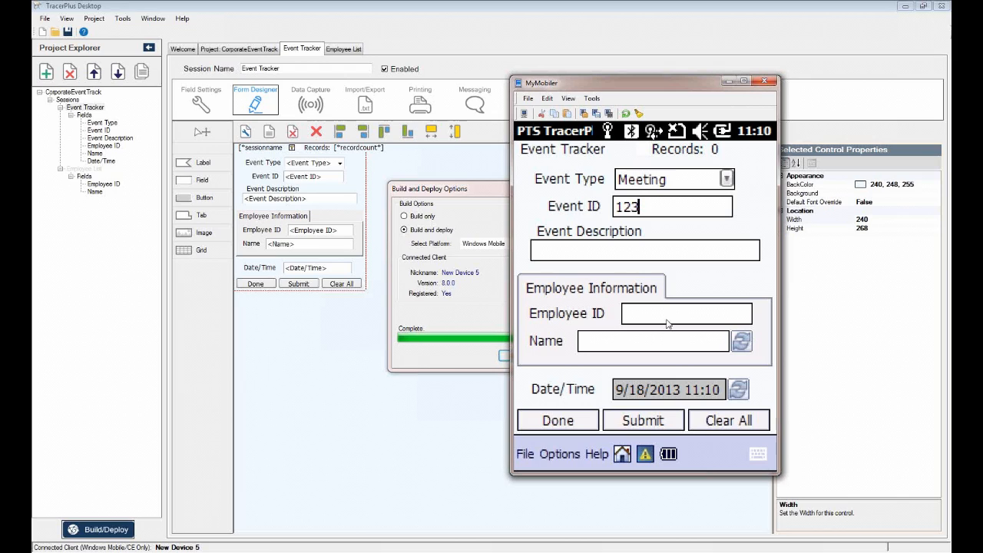
Step: Record two attendees by entering their employee IDs one after the other, and return to the device's home screen
click(749, 318)
text(111)
key(Return)
text(222)
key(Return)
click(622, 453)
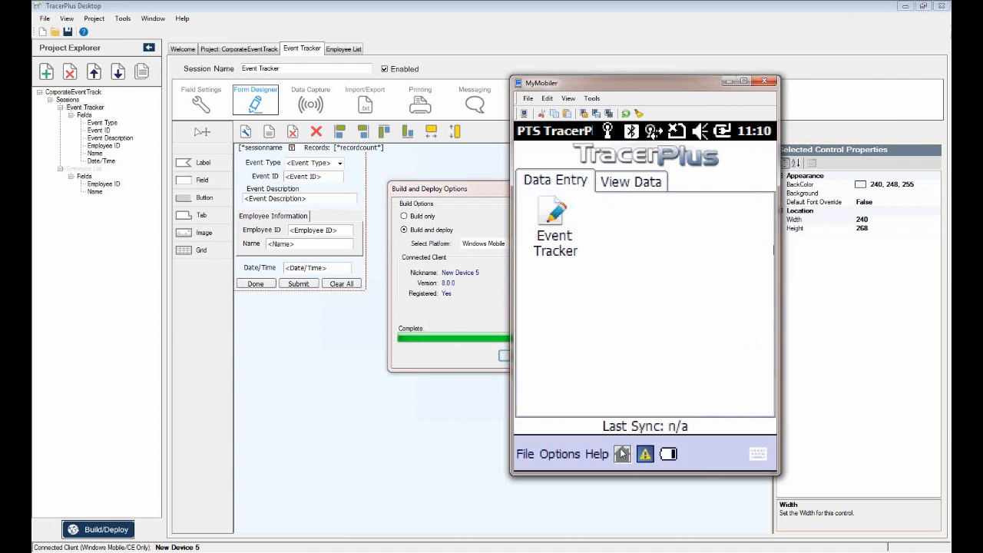
Step: Minimize MyMobiler, close the deploy options, and turn off Auto submit in the After Scan settings of Event Tracker's Employee ID field
click(472, 353)
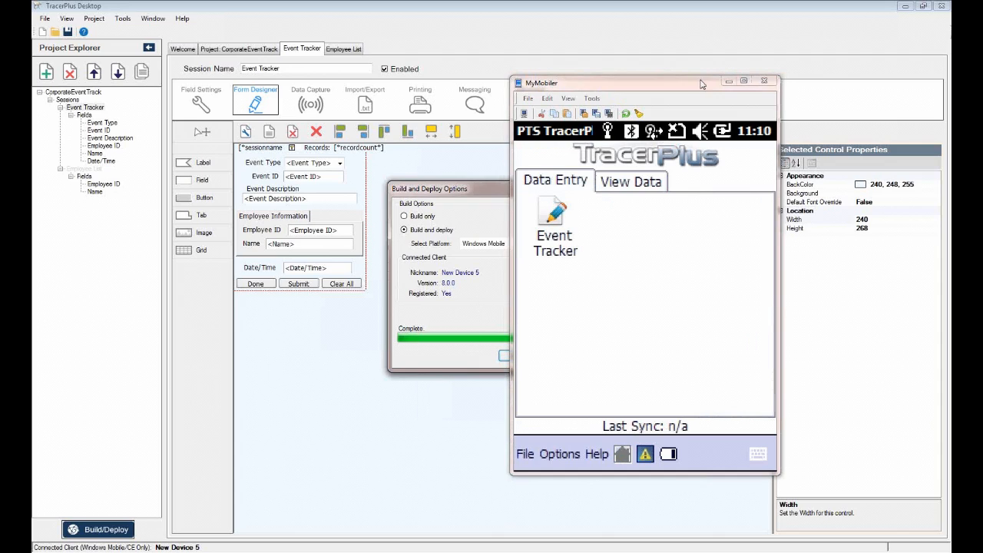
click(728, 81)
click(560, 354)
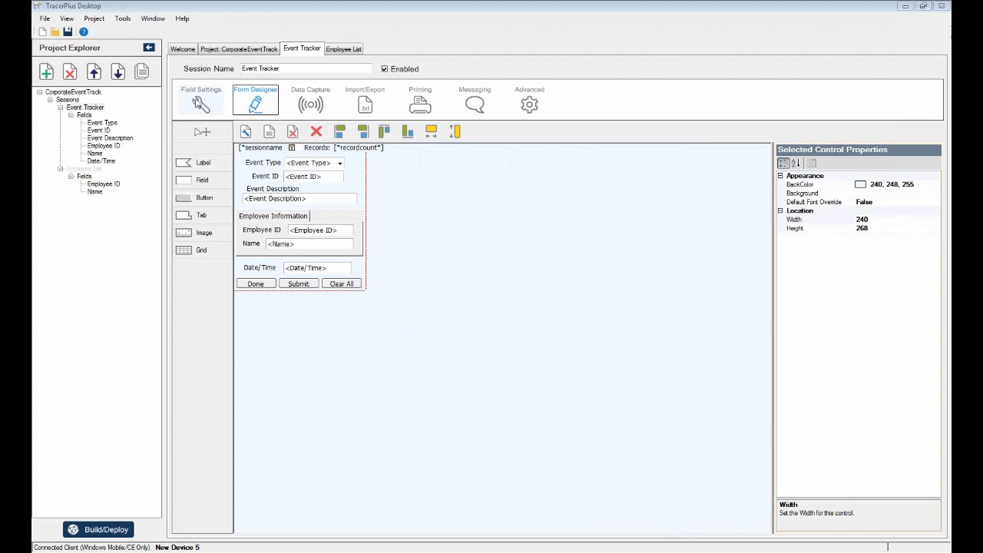
click(200, 104)
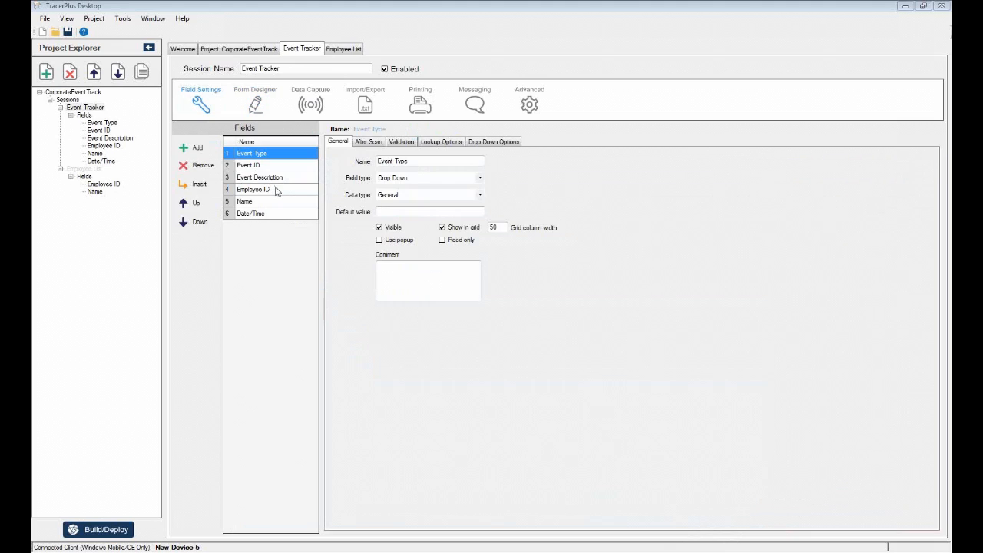
click(276, 190)
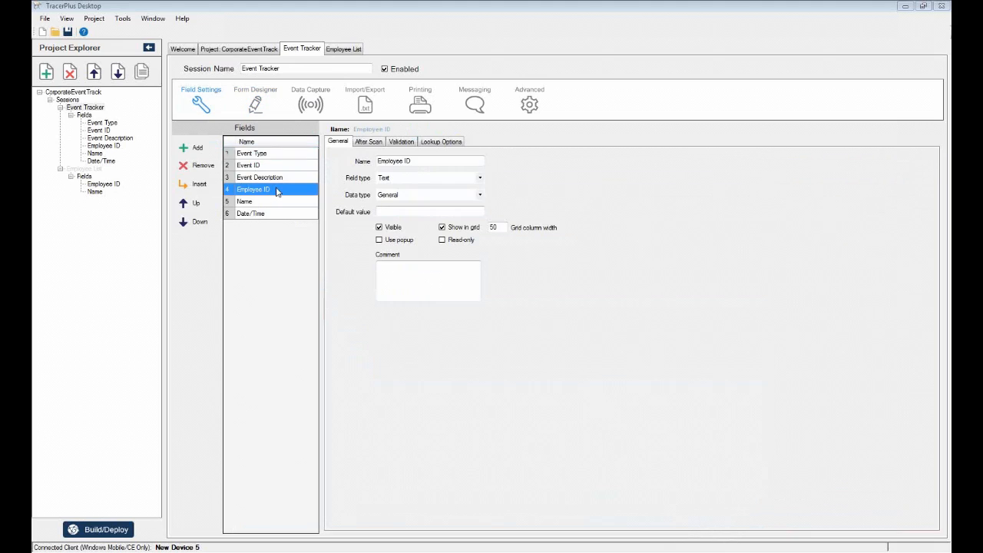
click(375, 143)
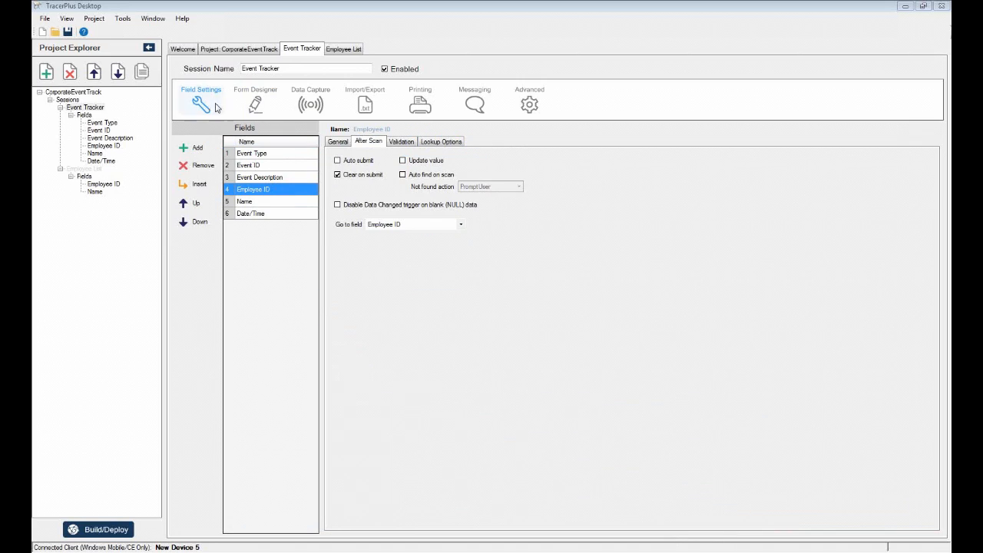
Step: Reopen the build and deploy options and redeploy the changed project to the Windows Mobile device
click(127, 21)
click(135, 31)
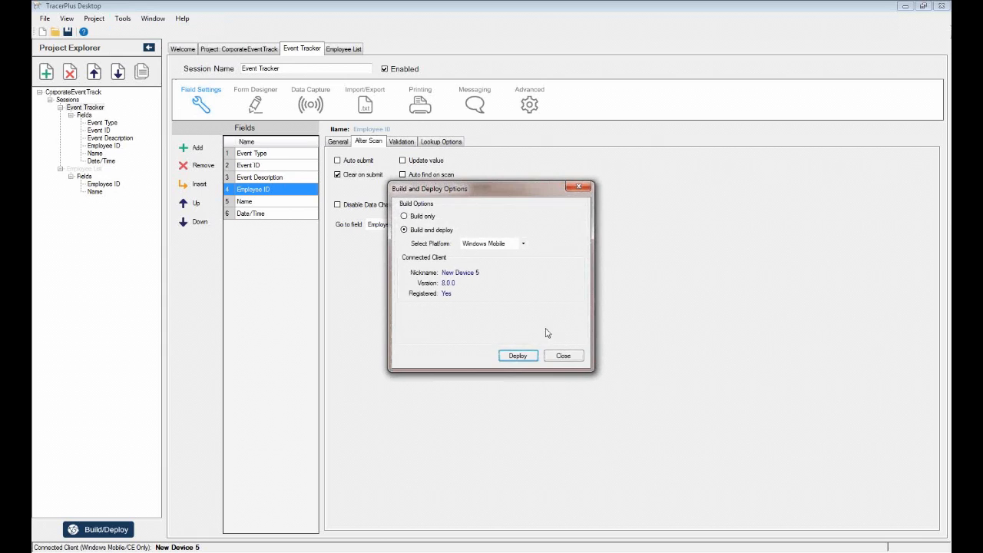
click(516, 355)
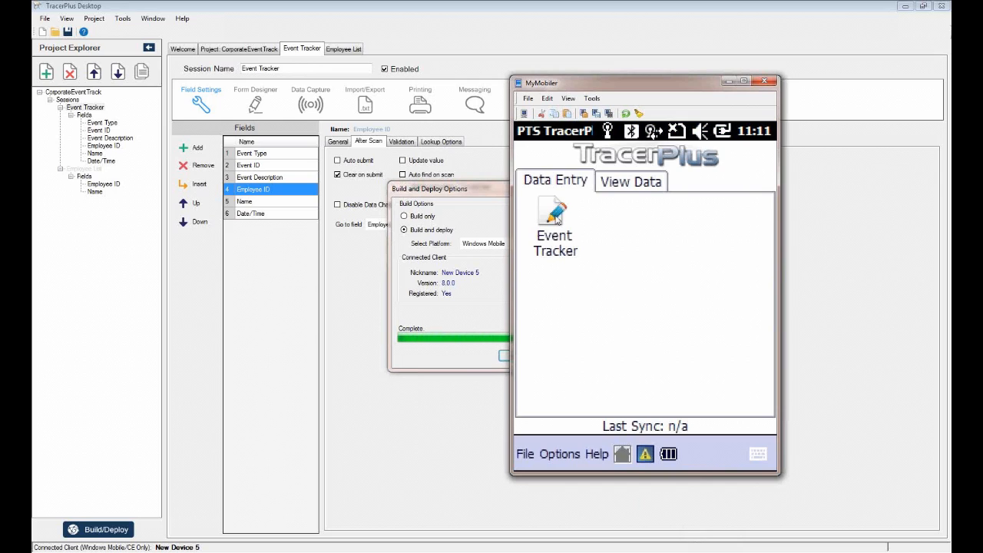
Step: Test the Event Tracker form on the device by entering an employee ID, and leave it without saving the record
click(563, 234)
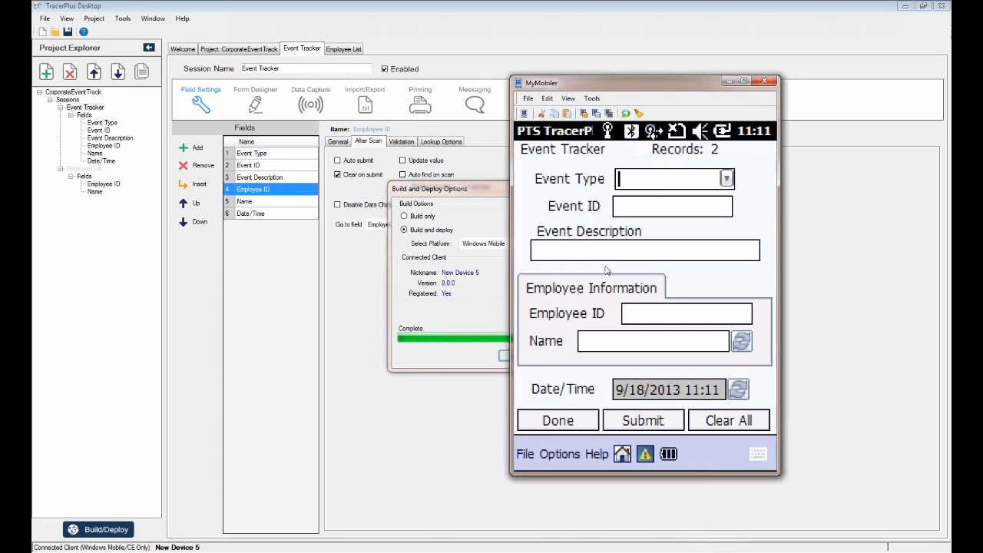
click(689, 321)
text(111)
key(Return)
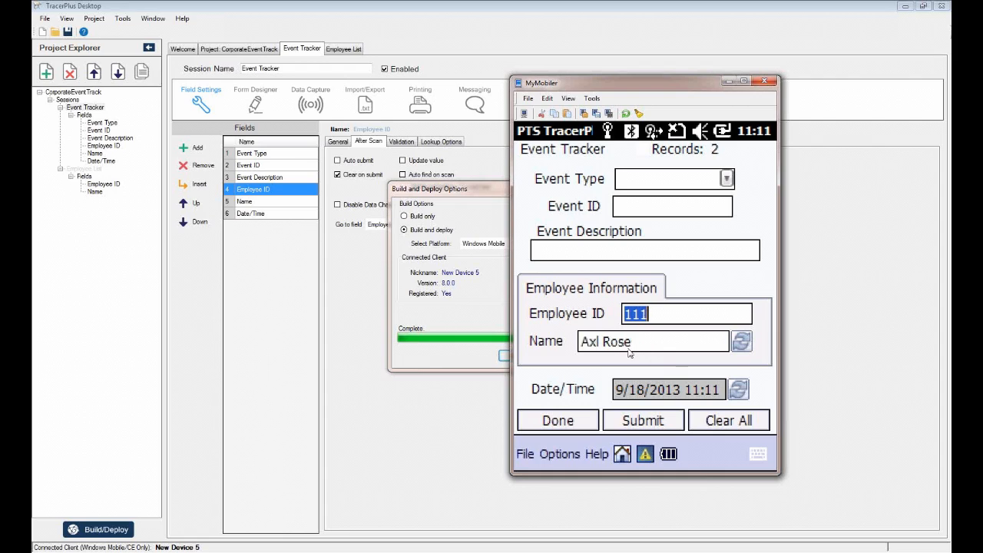
click(566, 421)
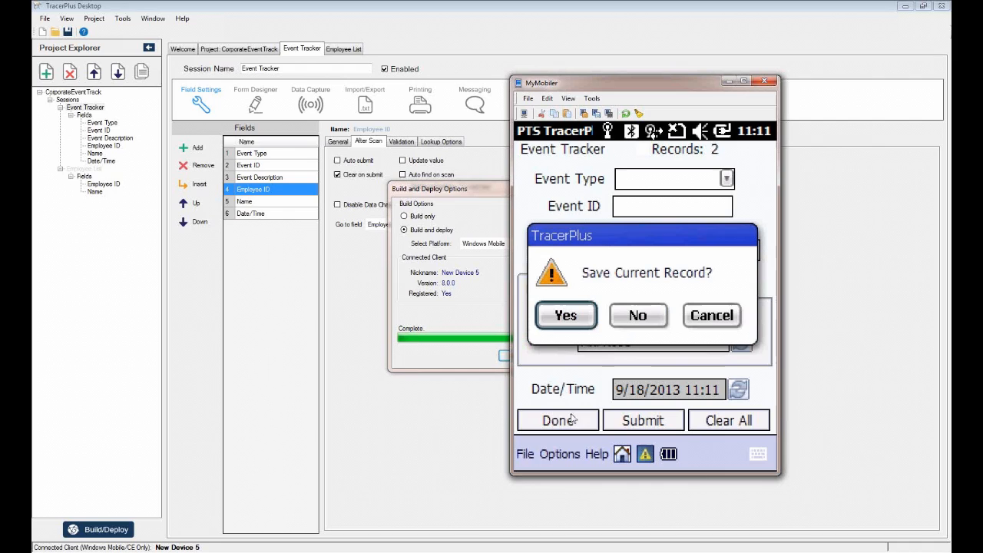
click(637, 316)
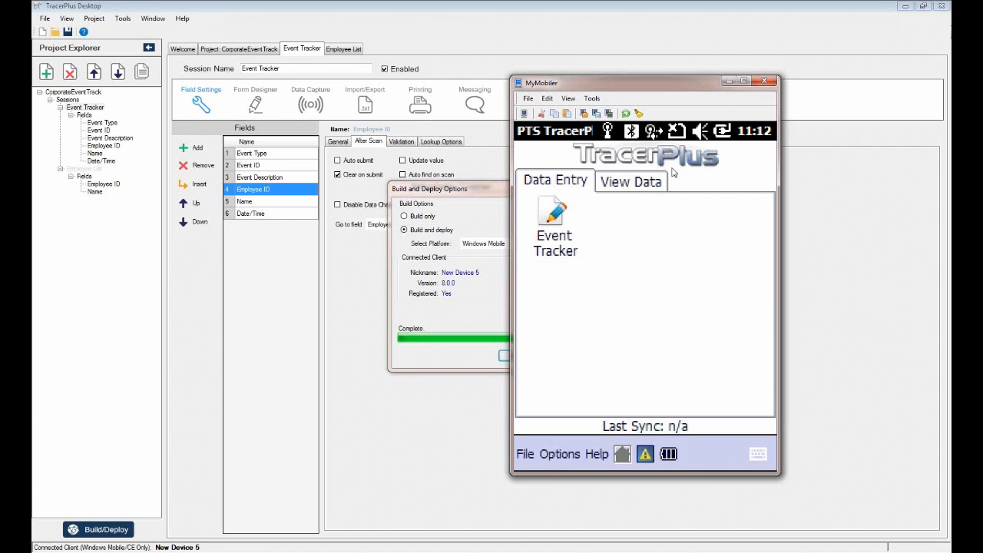
Step: Close the deploy options, compare the Employee List and Event Tracker sessions with those on the mobile device, and minimize MyMobiler
click(724, 81)
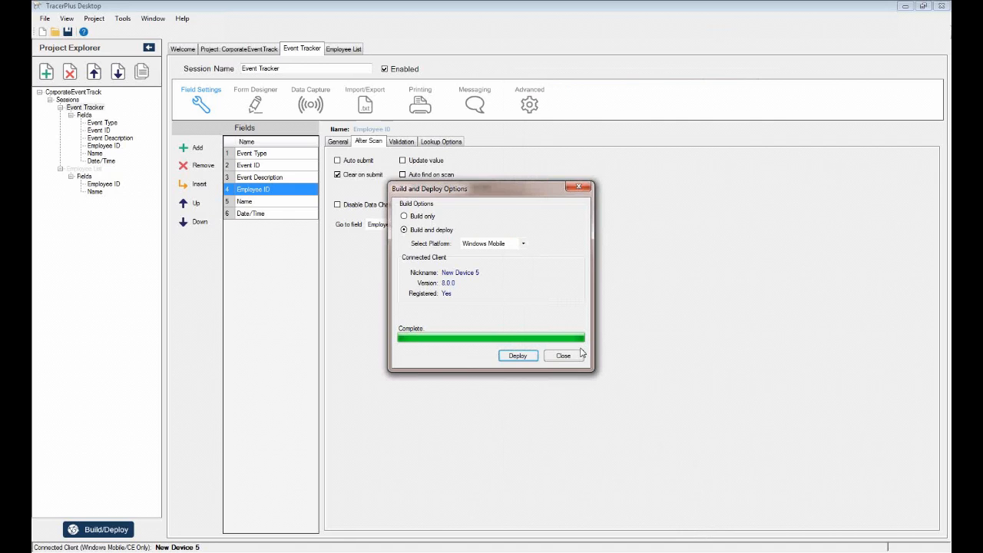
click(563, 355)
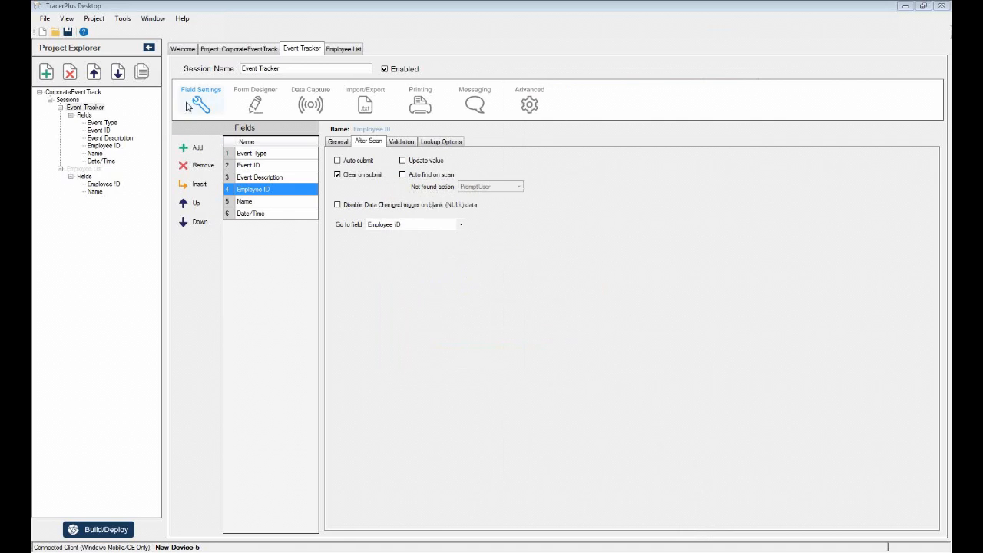
click(84, 108)
click(90, 169)
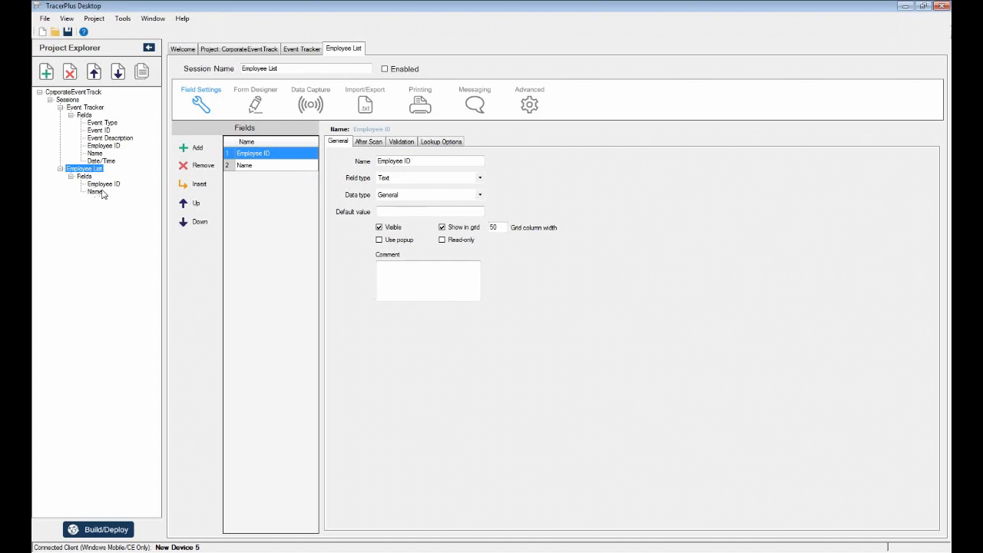
click(91, 108)
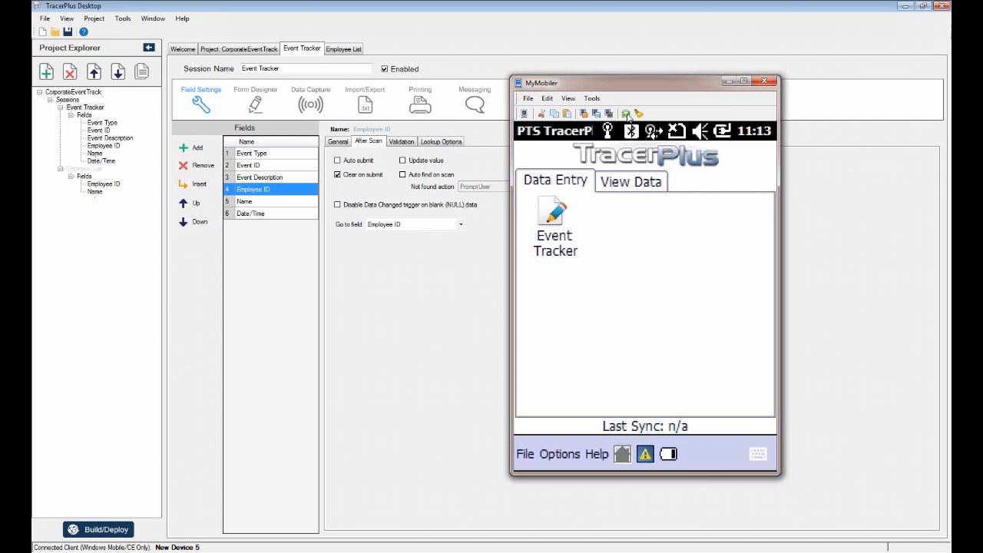
click(728, 81)
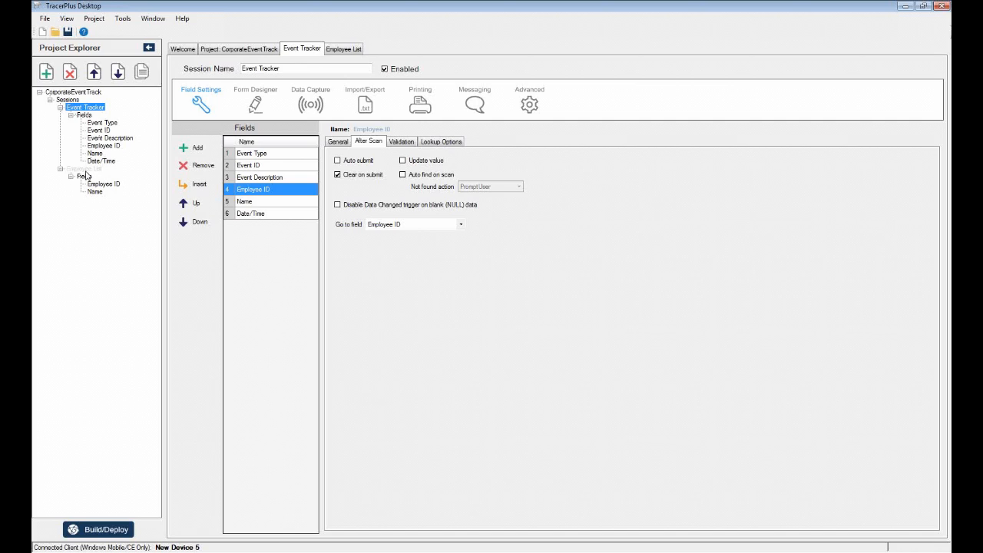
Step: Add a new session to the project, collapse the Event Tracker and Employee List branches, and open the new session
click(46, 72)
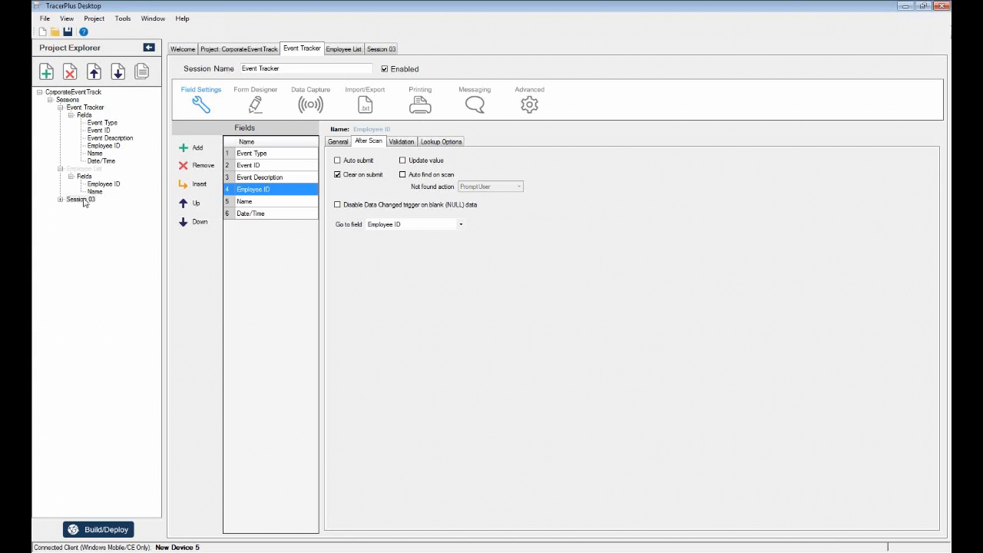
click(61, 107)
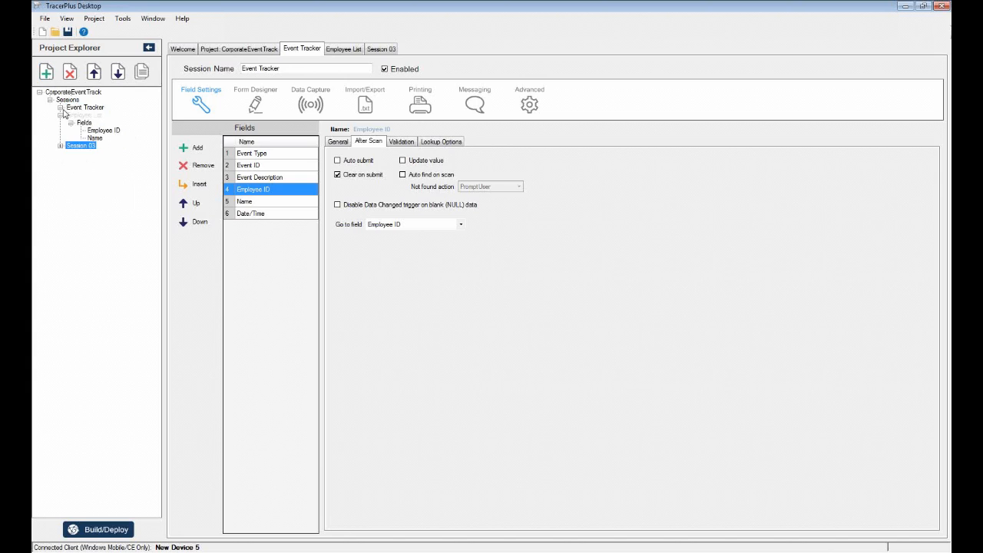
click(60, 115)
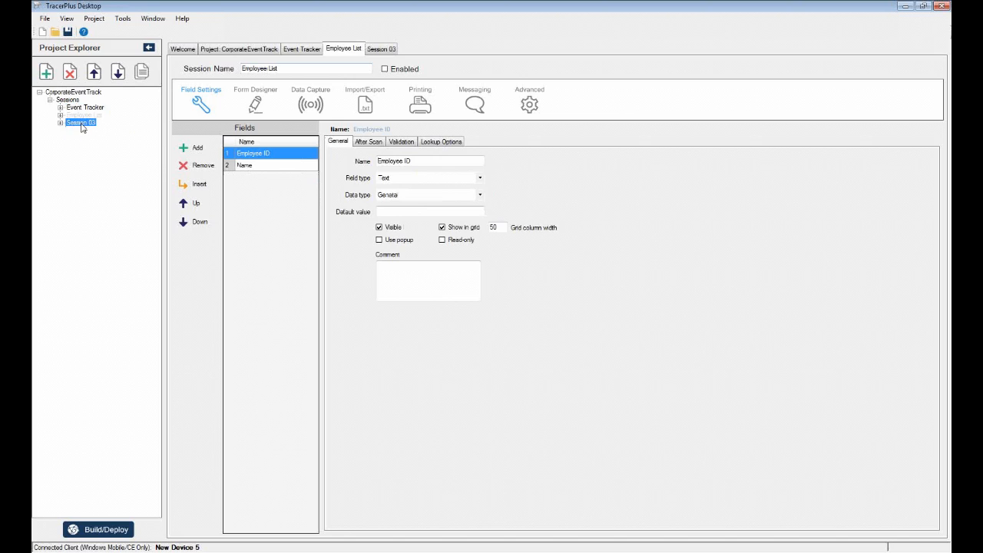
click(81, 123)
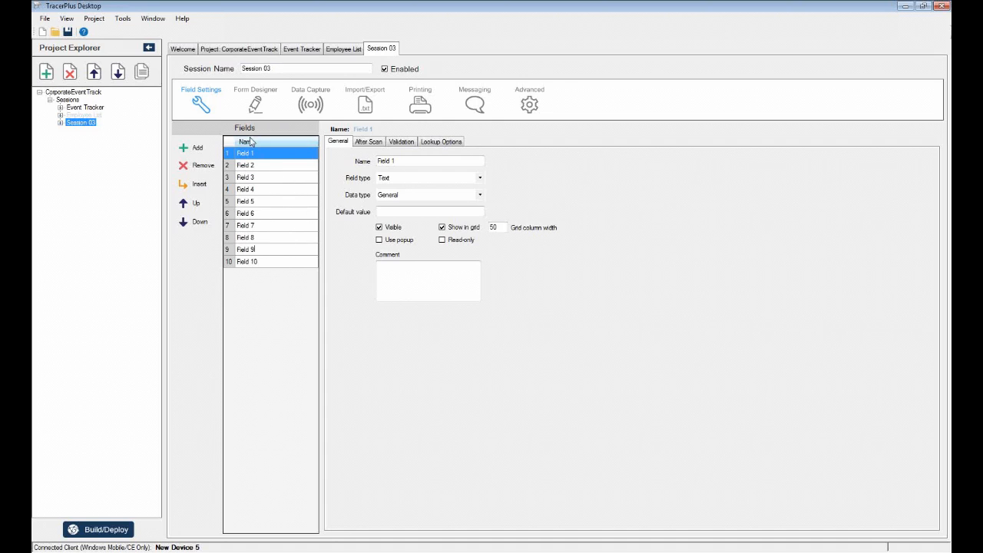
Step: Create the default form for Session 03 in the Form Designer and compare it with the session's field settings
click(249, 107)
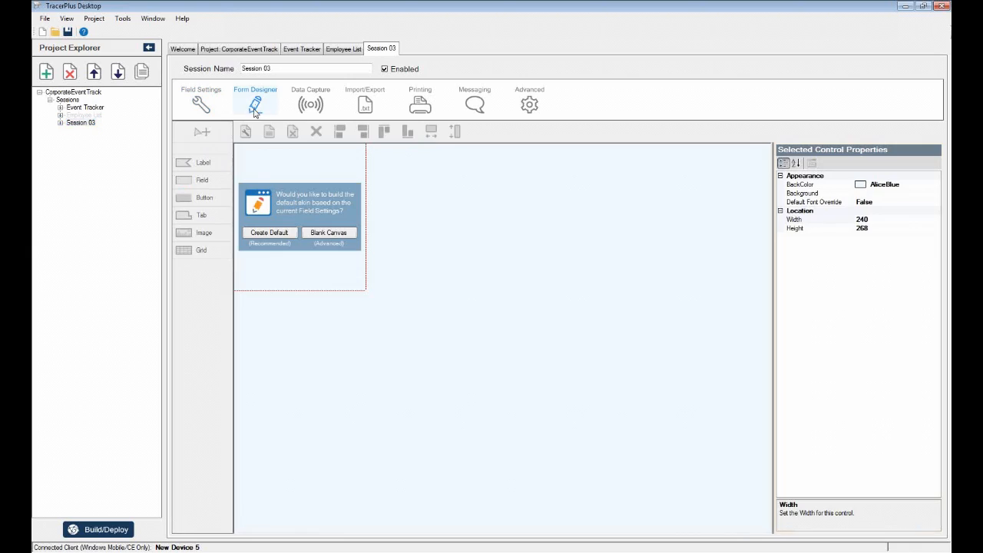
click(272, 235)
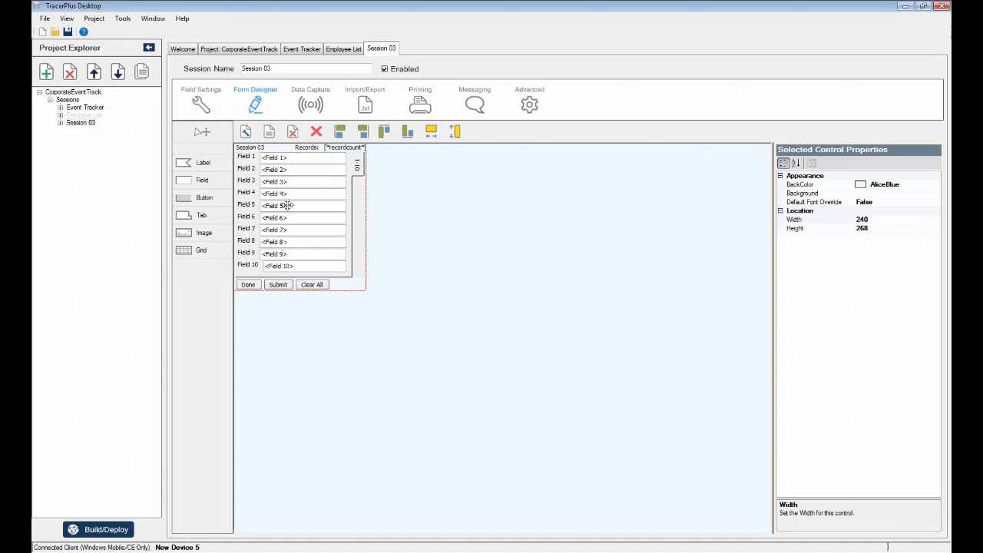
click(212, 108)
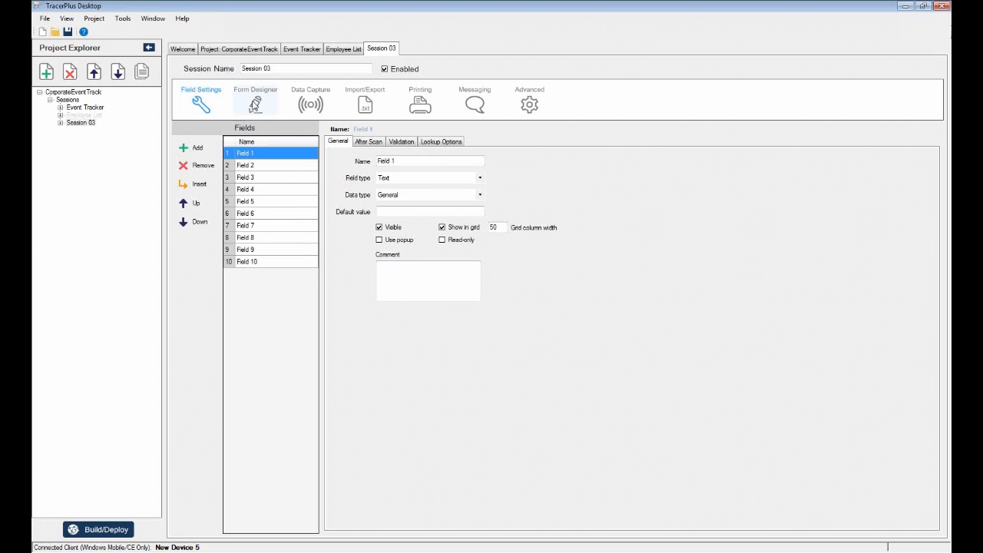
click(255, 103)
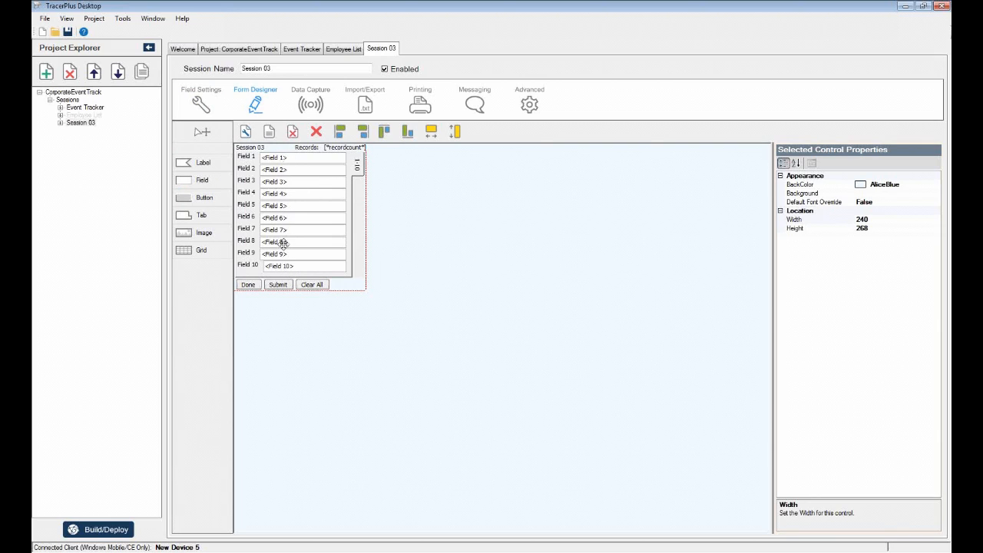
Step: Select Session 03 in the project tree and deploy the project with it to the Windows Mobile device
click(81, 123)
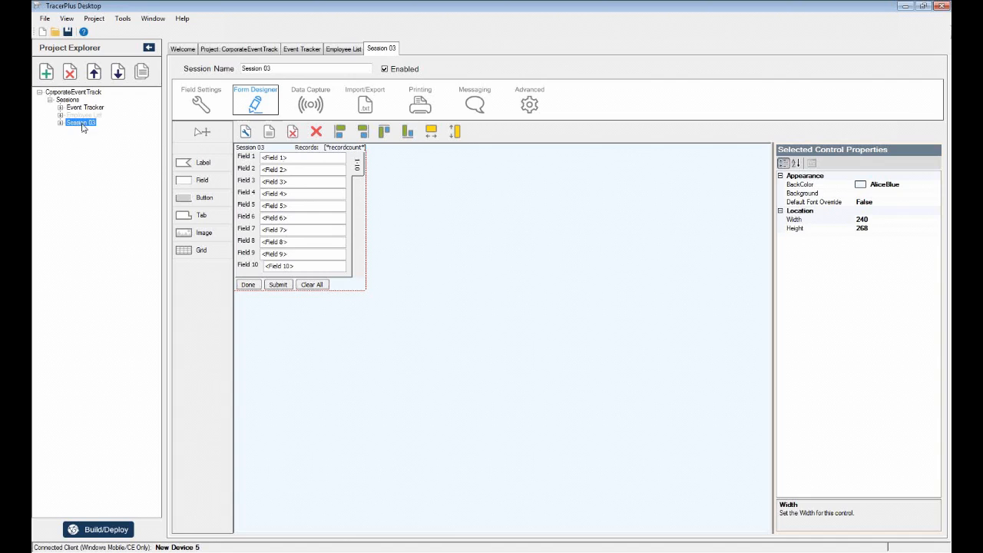
click(96, 530)
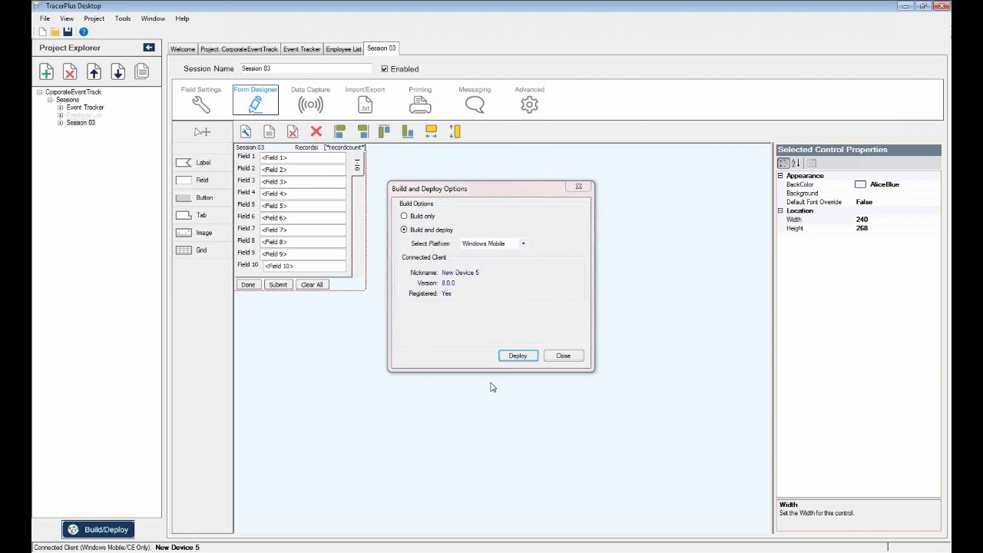
click(525, 358)
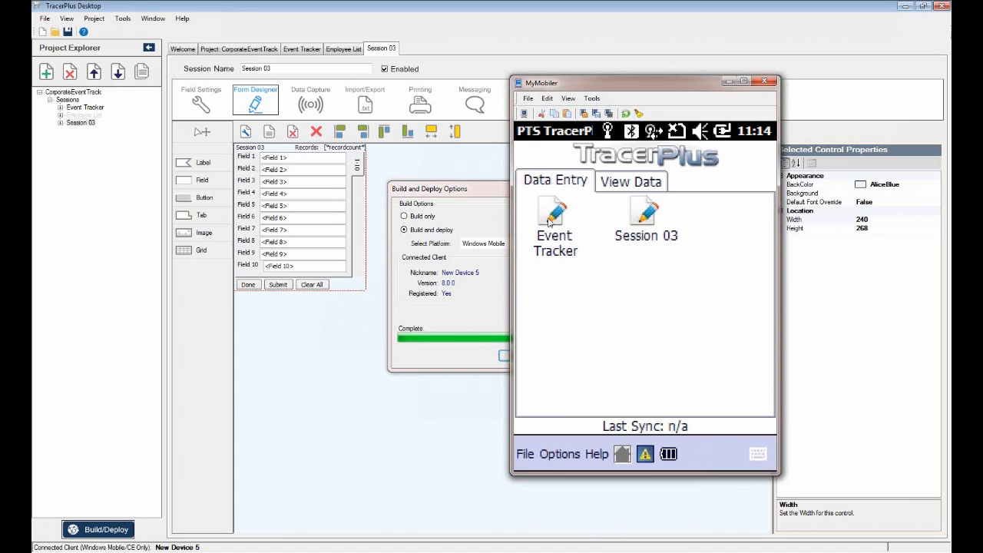
Step: Open Session 03 on the mobile device to check its form, exit TracerPlus there, minimize MyMobiler and close the deploy options
click(648, 215)
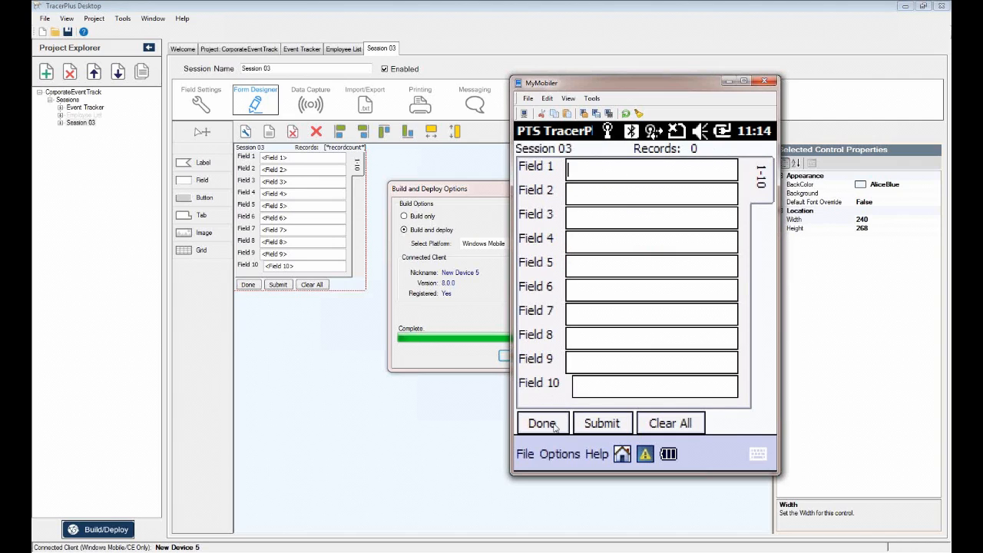
click(525, 454)
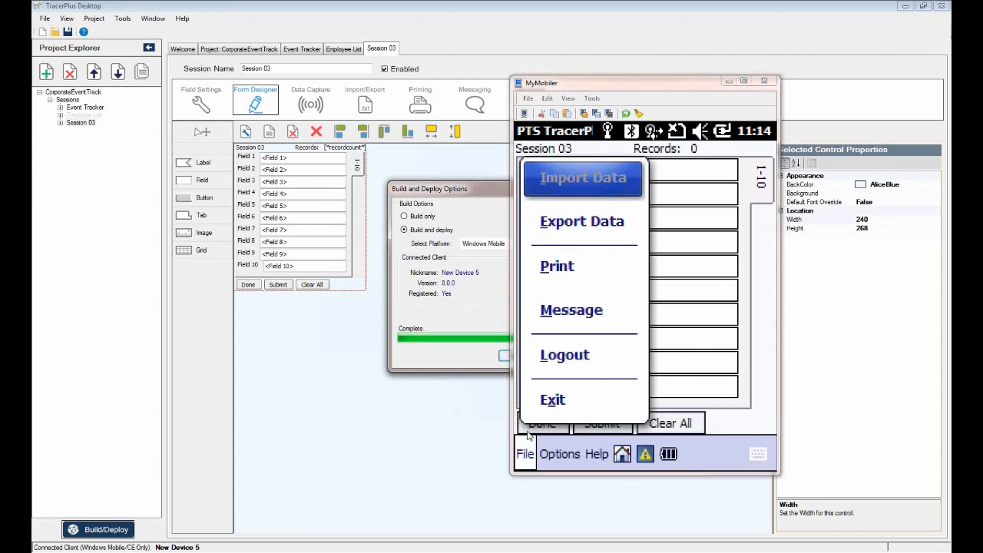
click(552, 399)
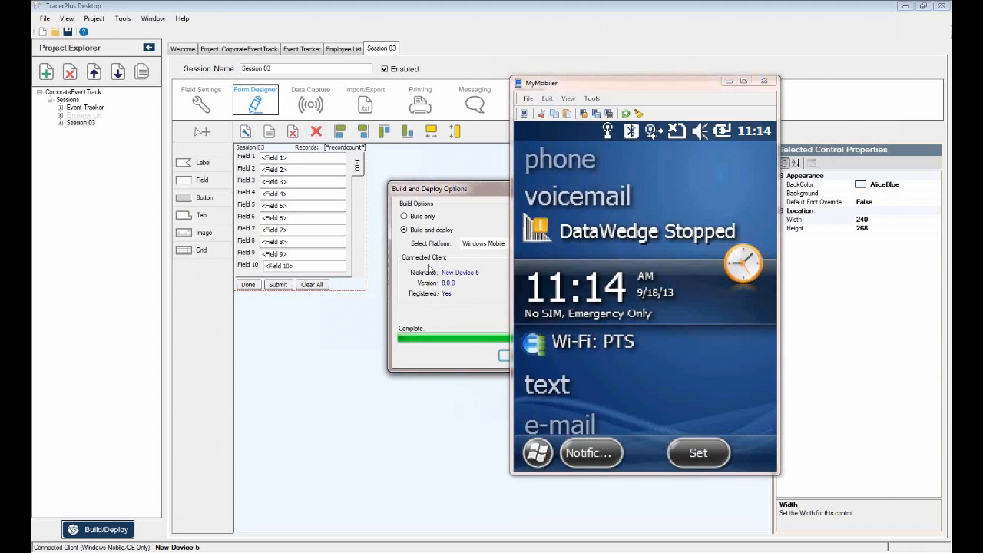
click(726, 81)
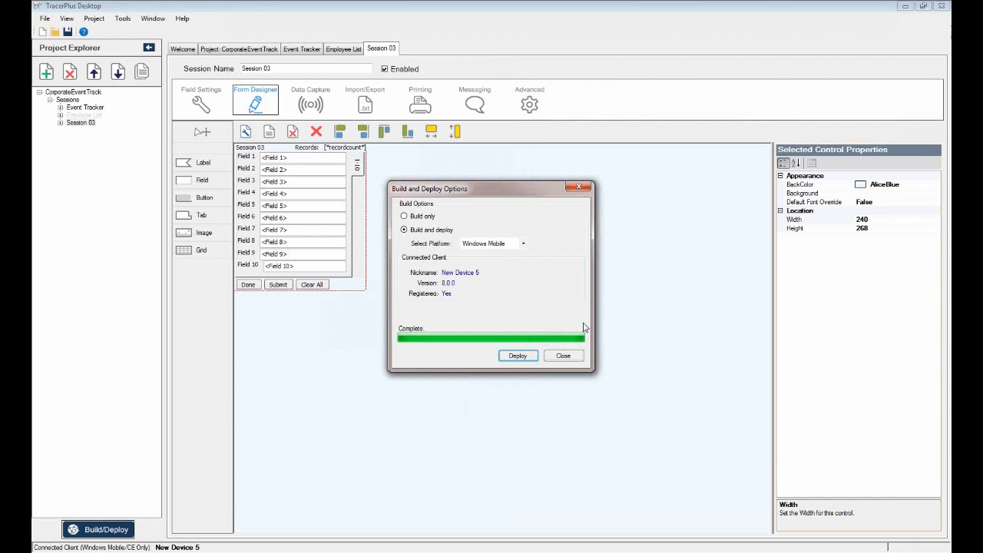
click(563, 355)
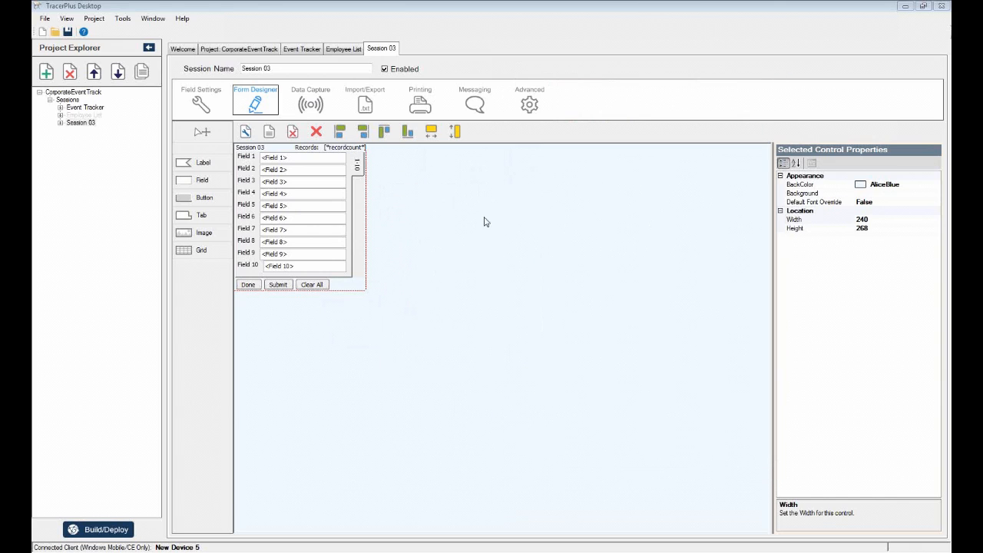
Step: In Session 03's field settings, rename the first three fields ExtinguisherID, Location and Pressure
click(83, 123)
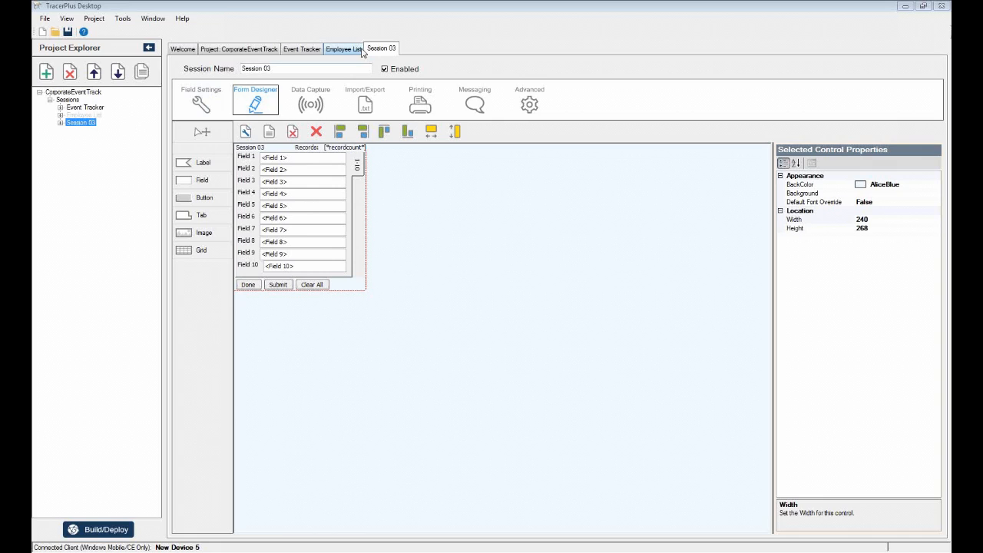
click(201, 100)
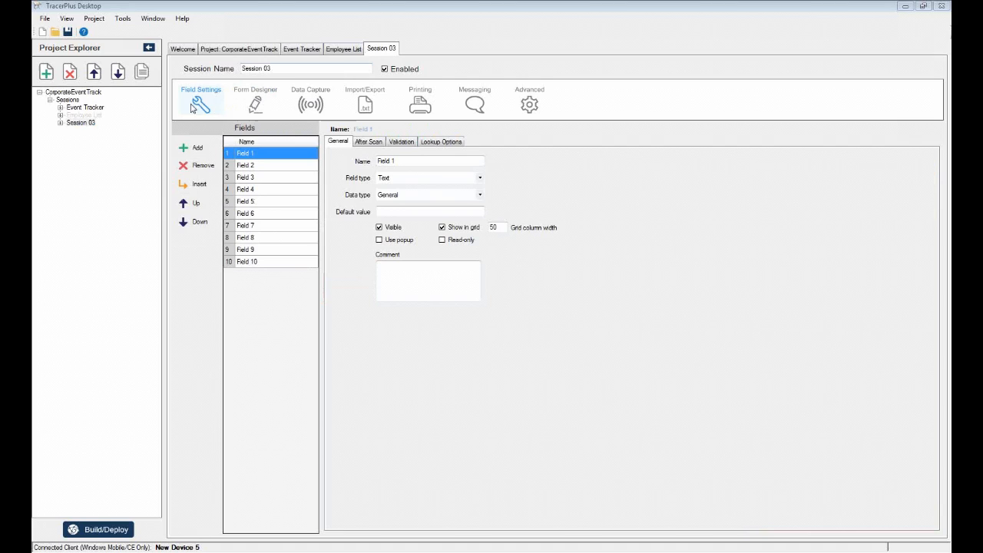
click(260, 154)
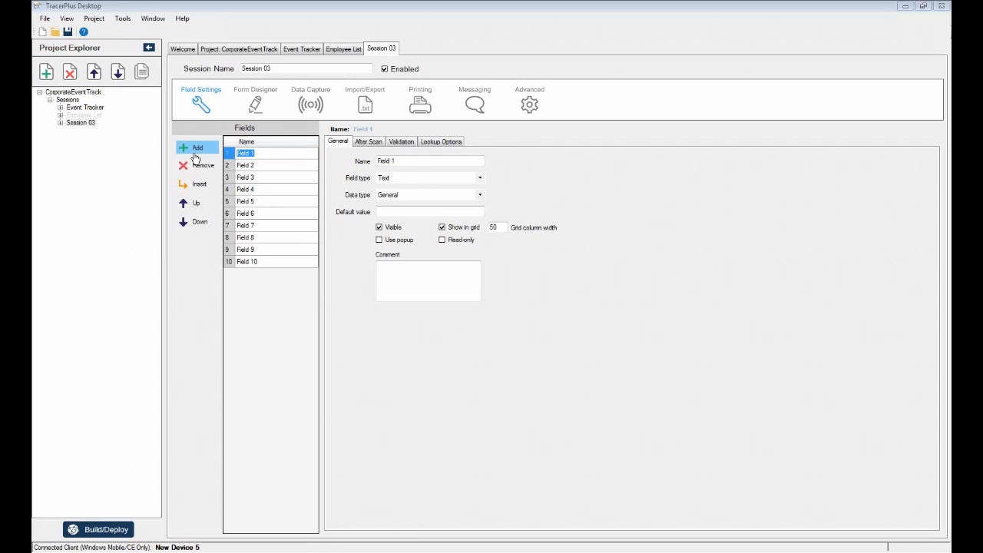
text(Ev)
text(ennguisher)
text(ID)
click(253, 165)
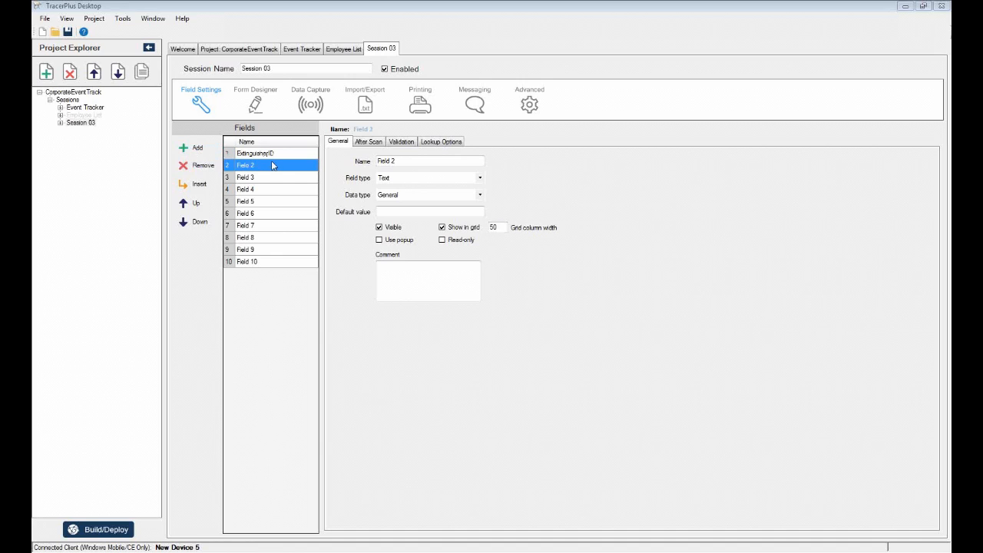
text(Location)
key(Return)
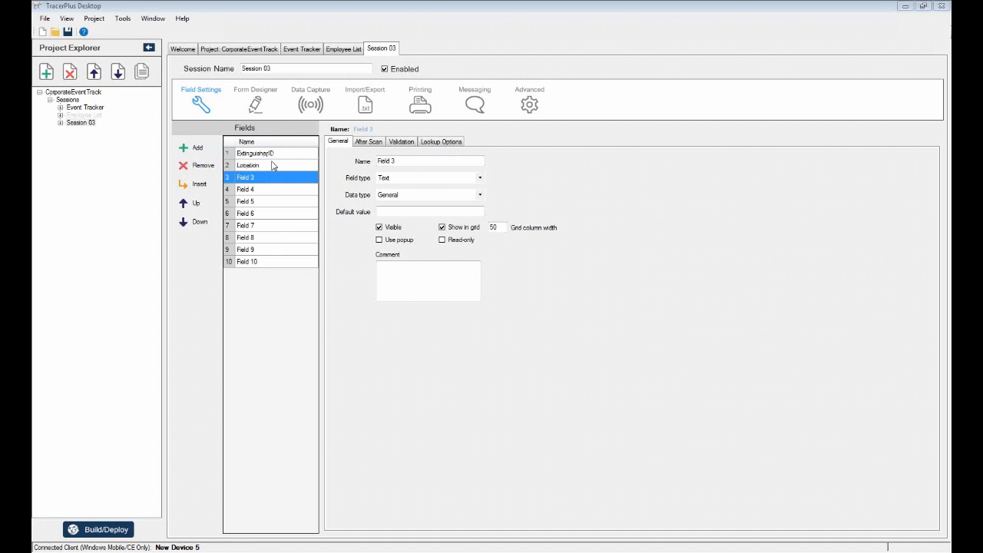
text(Pressure)
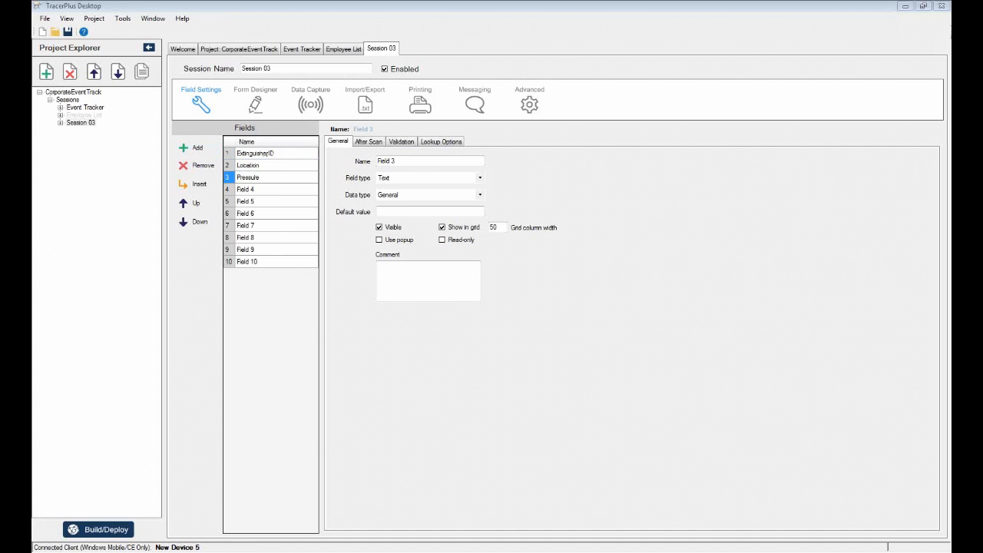
key(Return)
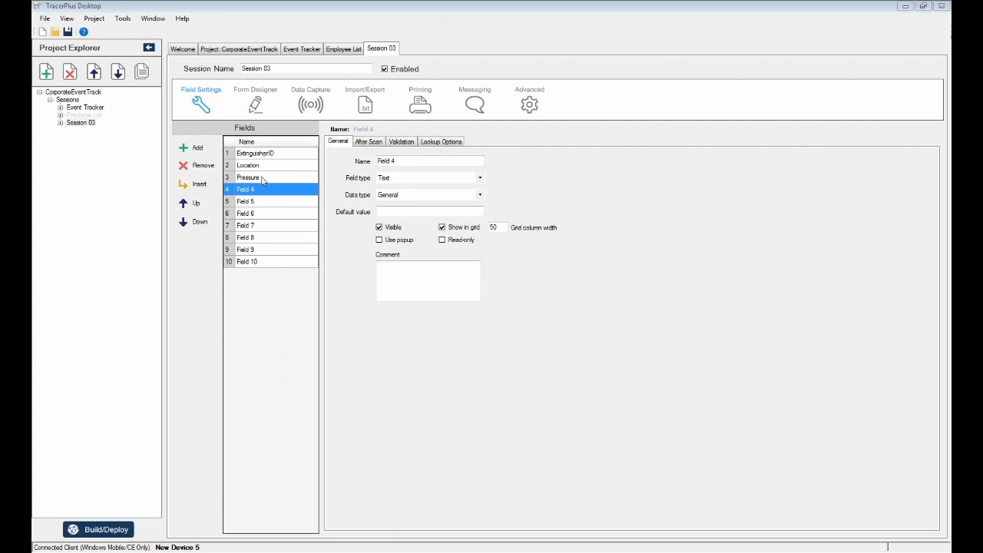
Step: Rename Field 4 as PassFail and Field 5 as DateTime
click(261, 193)
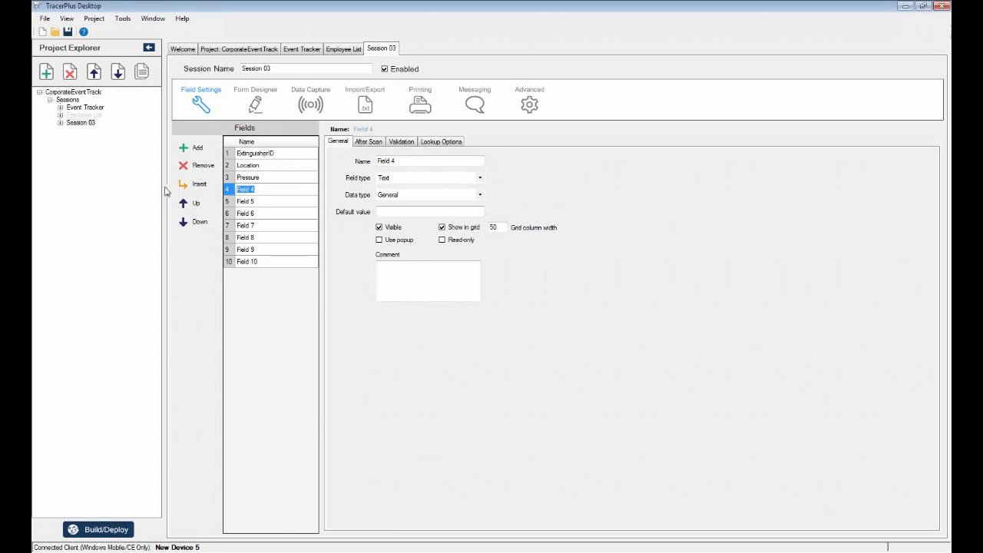
text(PassFail)
key(Return)
text(Date)
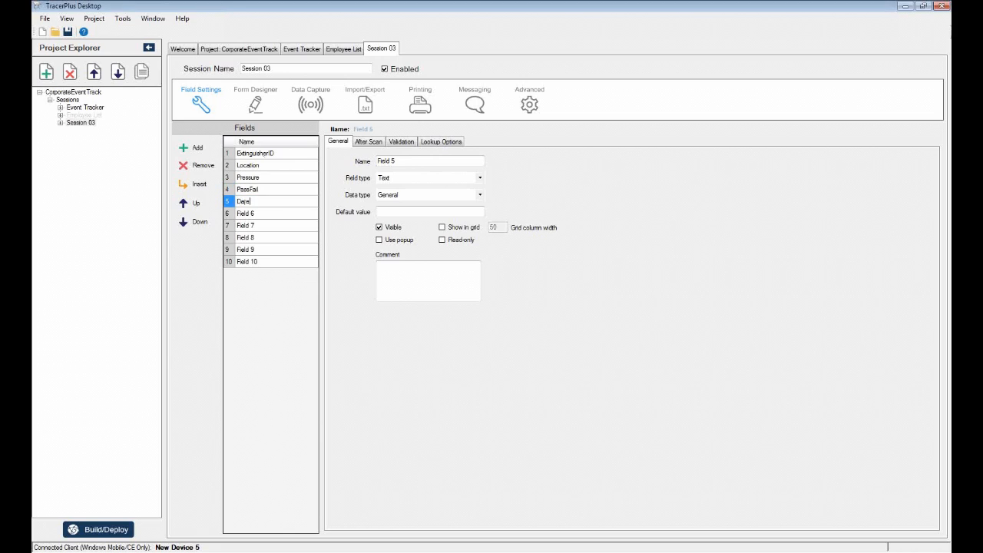
text(Time)
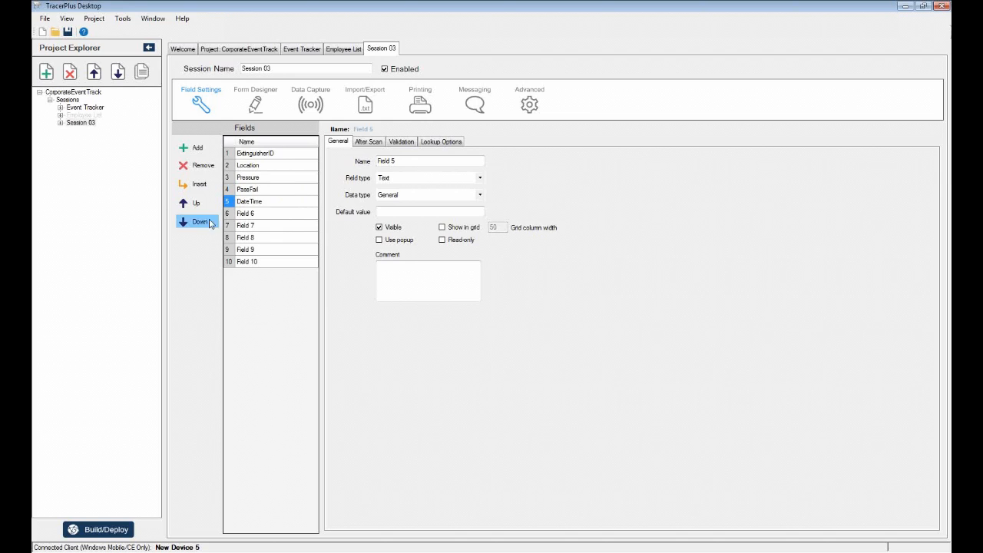
Step: Remove the unused fields, Field 6 through Field 10, from Session 03
click(261, 215)
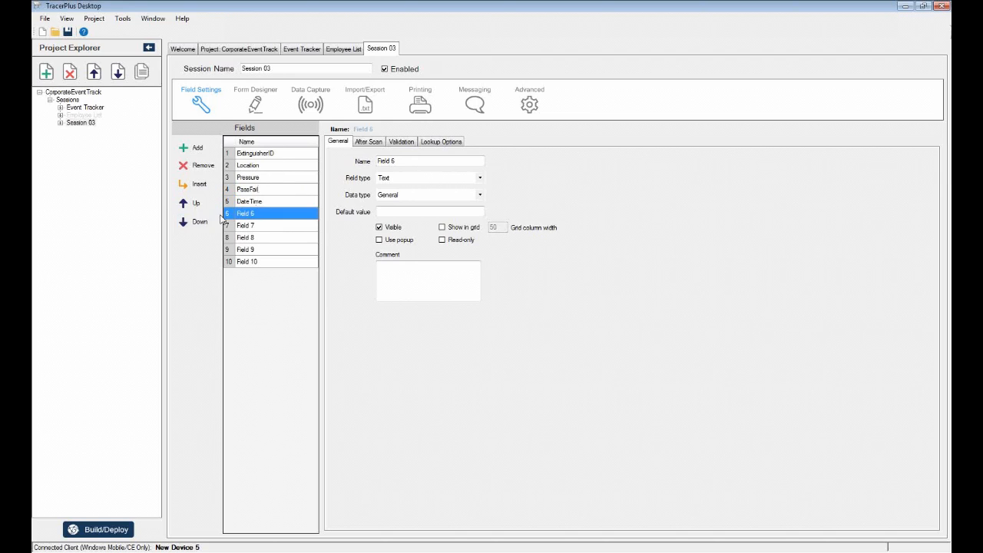
click(204, 166)
click(204, 166)
click(203, 166)
click(207, 167)
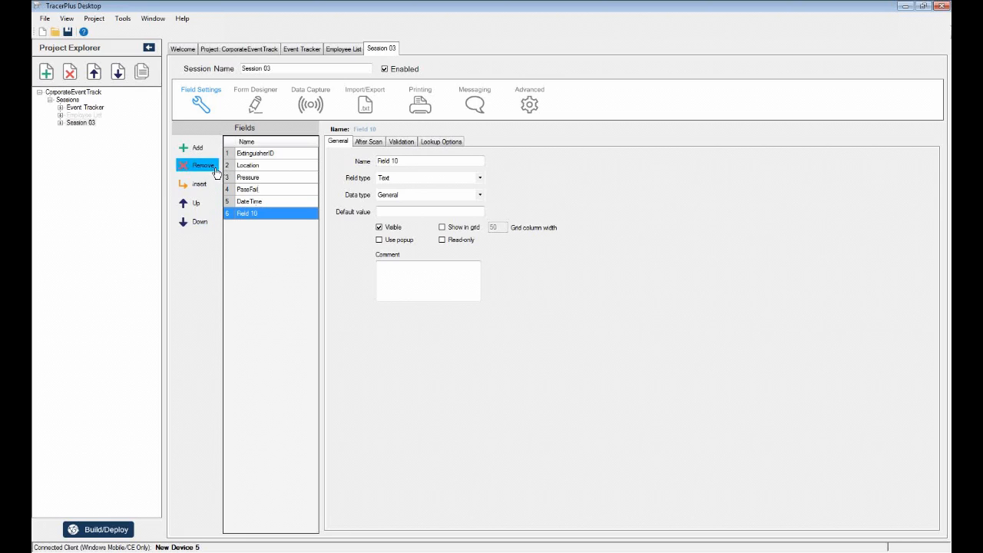
click(208, 169)
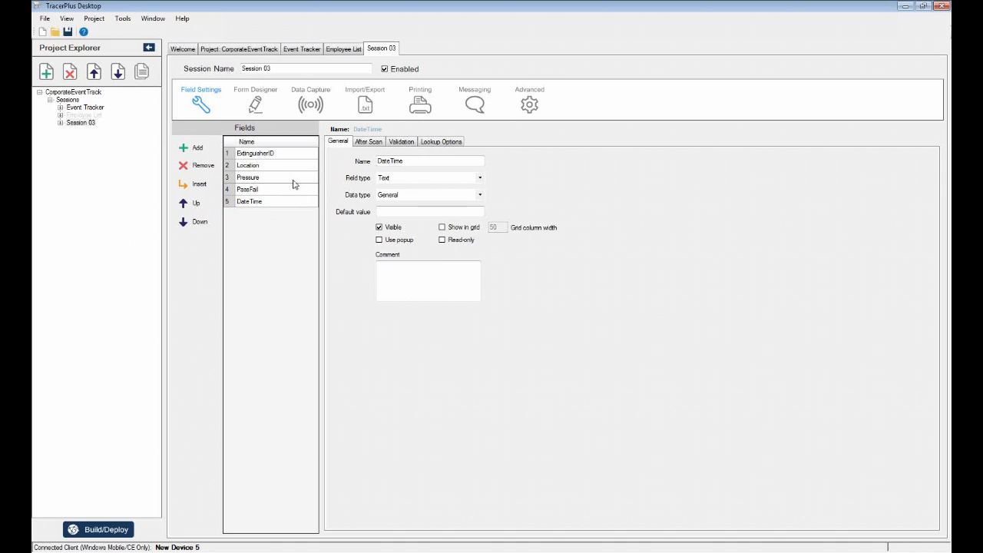
Step: Keep Text as the ExtinguisherID field type and set the Location field type to Drop Down
click(270, 157)
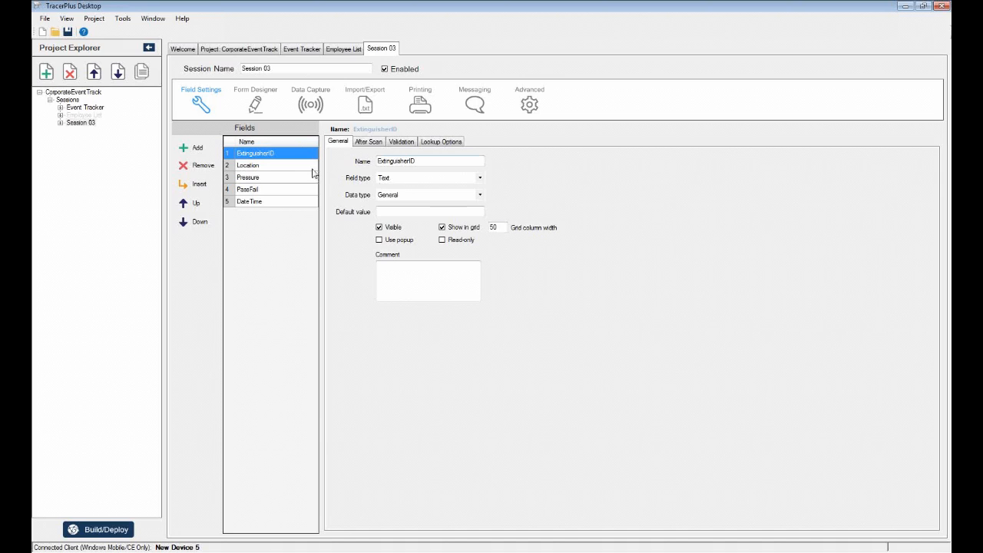
click(482, 179)
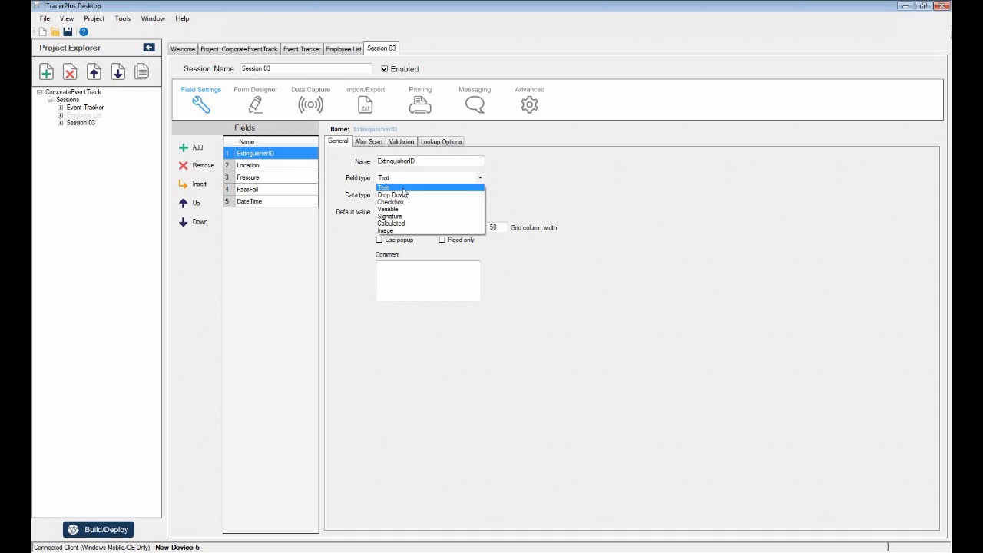
click(405, 188)
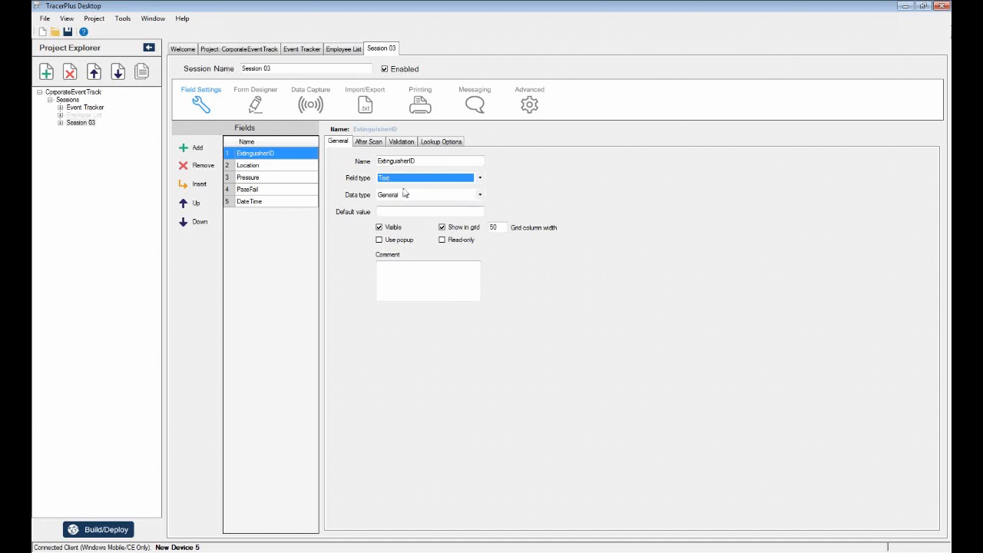
click(290, 167)
click(479, 178)
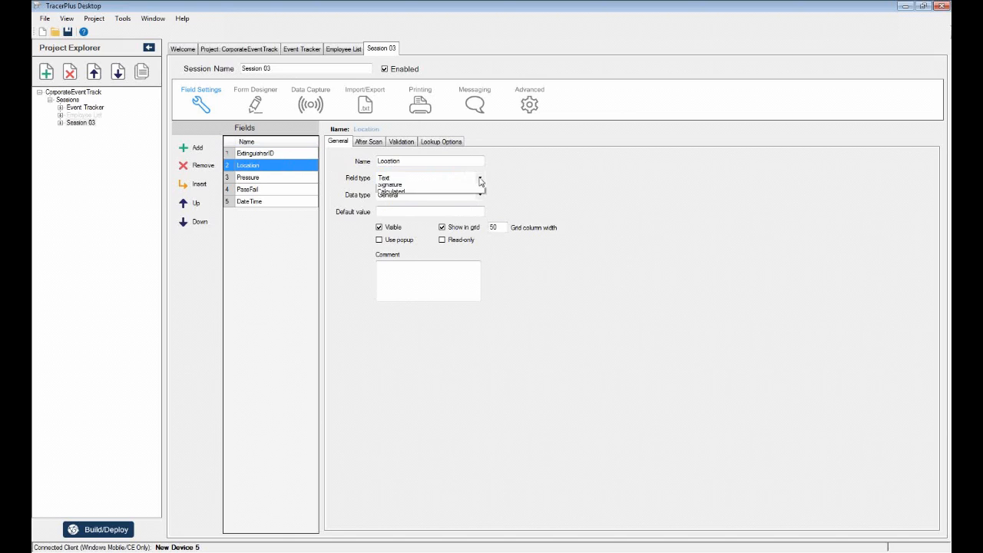
click(412, 197)
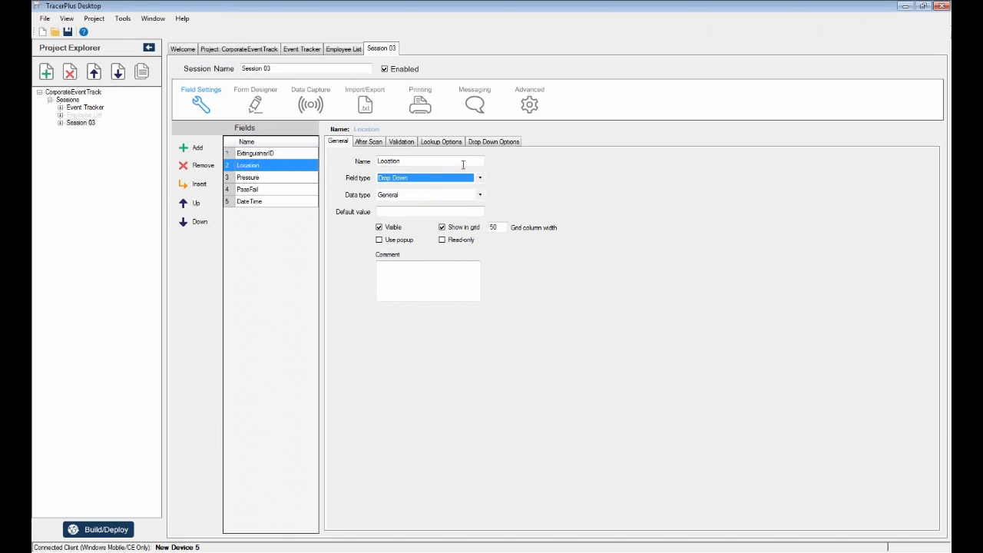
Step: Add Room 1001, Room 2002 and Room 506 as the Location field's drop-down items
click(495, 141)
click(507, 183)
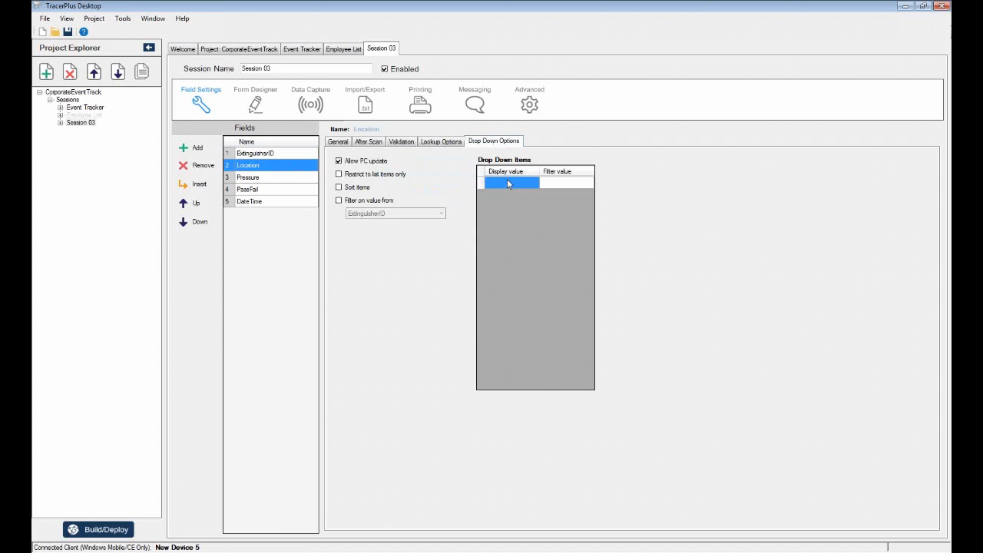
click(507, 182)
text(Room 1001)
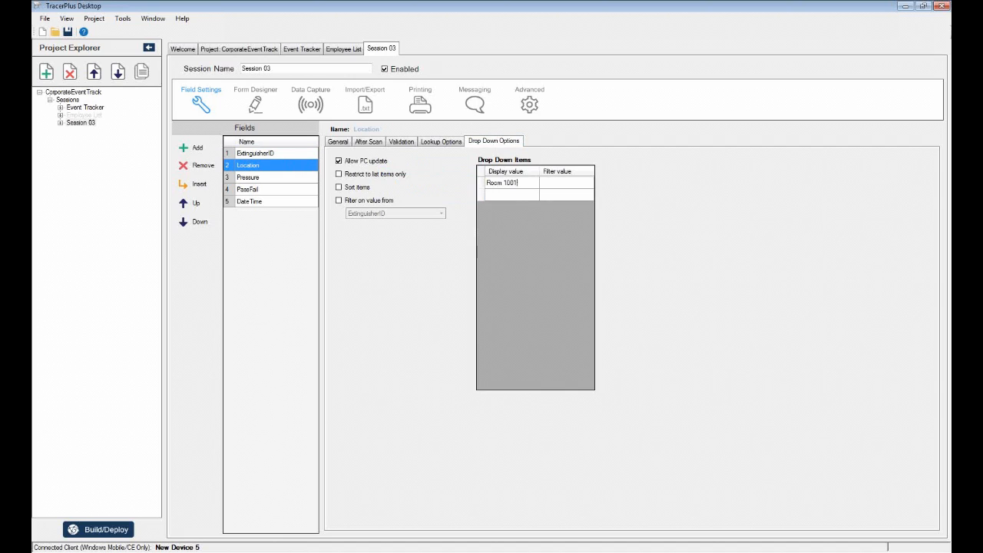
key(Return)
text(Ro)
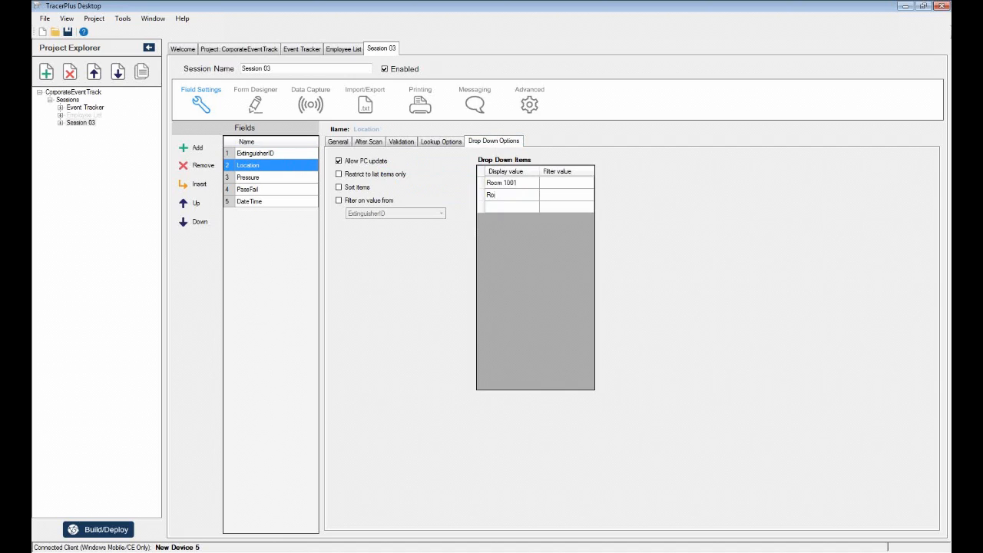
text(om 2002)
key(Return)
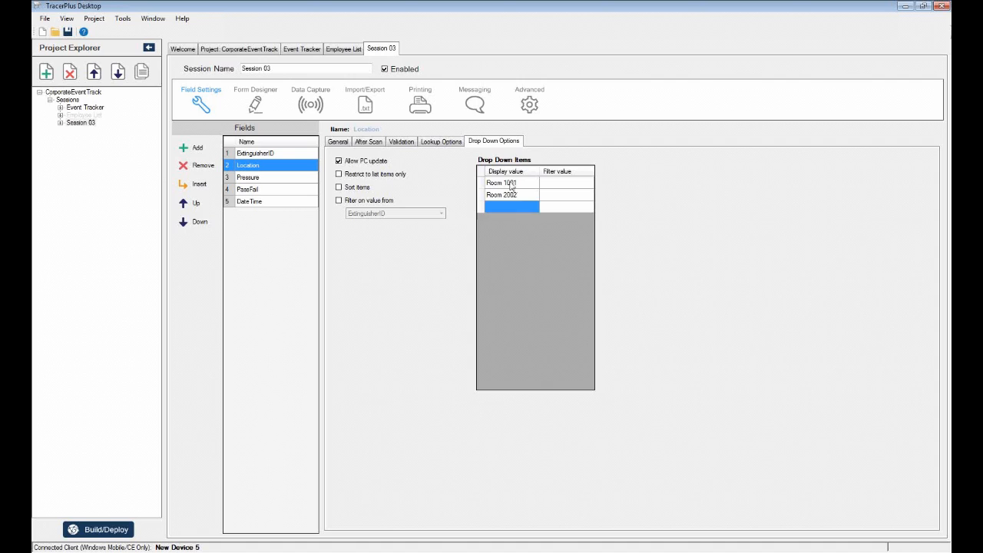
text(Room )
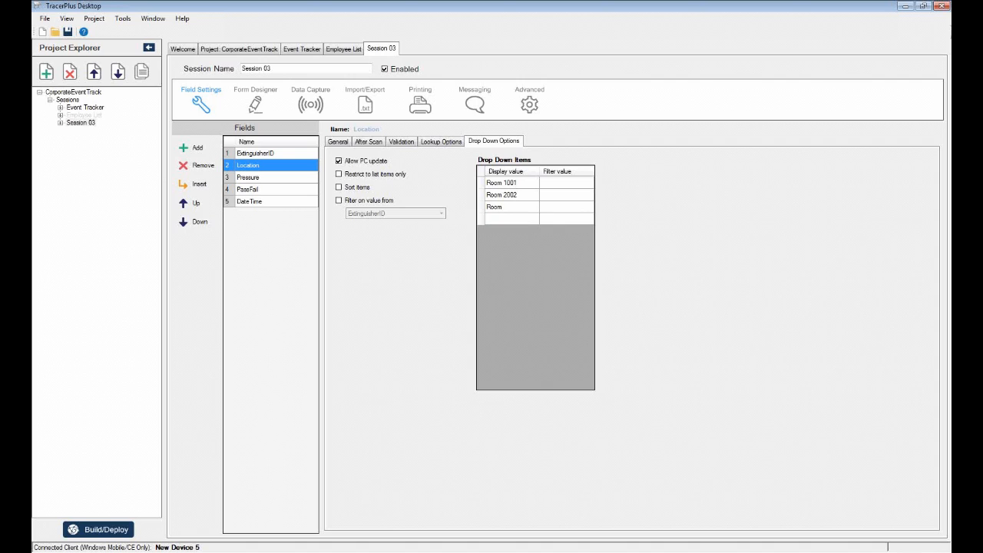
text(506)
click(534, 186)
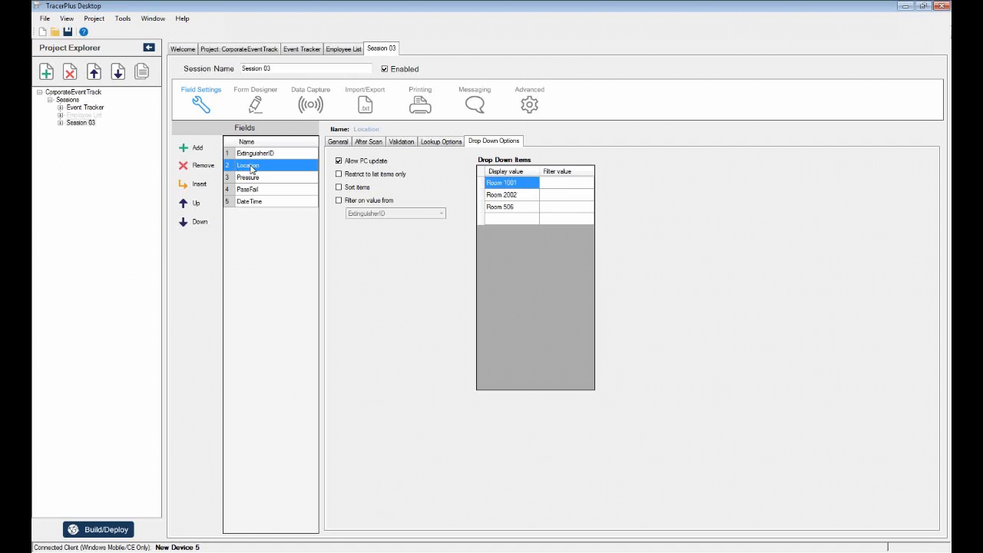
Step: Change the Pressure field's data type in its general settings, replacing a first choice of DateTime
click(331, 145)
click(265, 177)
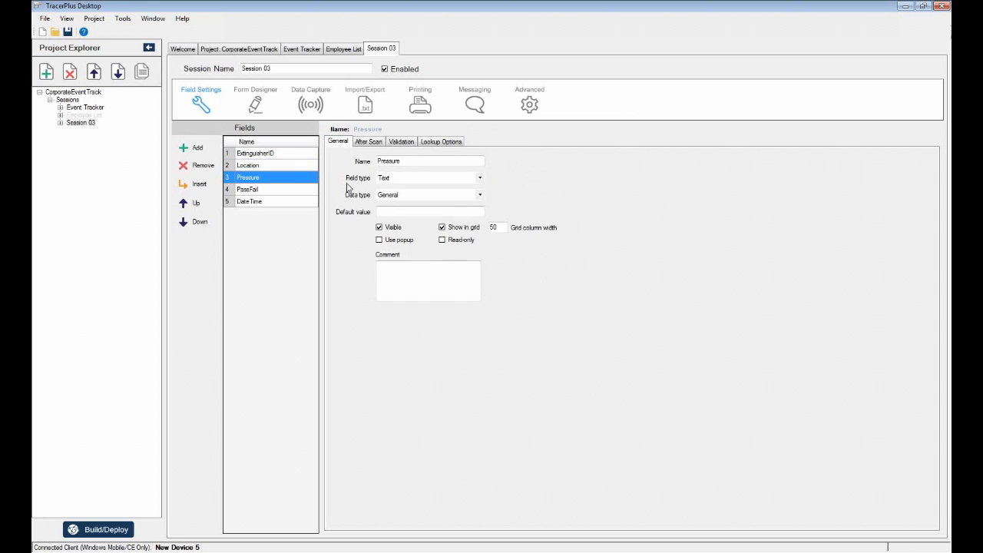
click(483, 195)
click(427, 218)
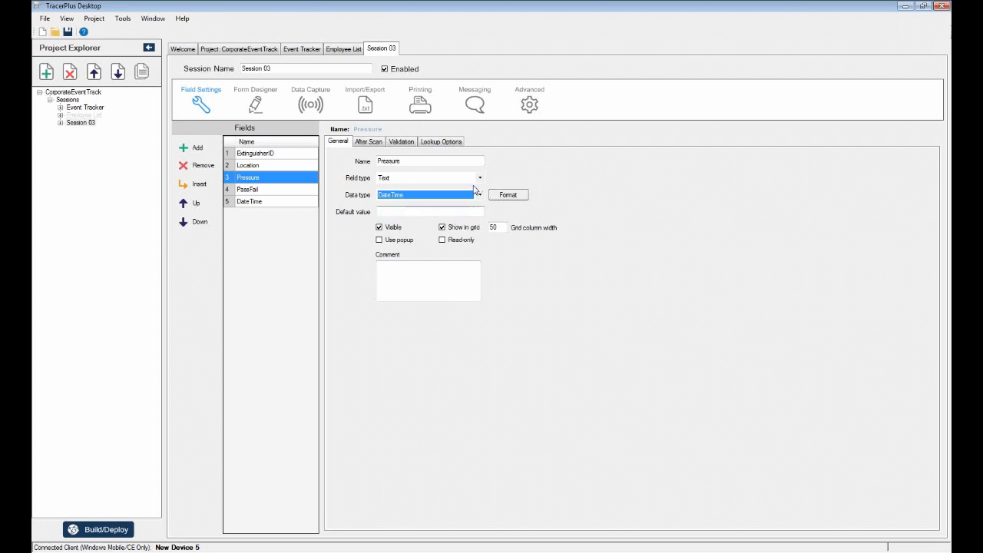
click(480, 194)
click(423, 212)
Step: Set the PassFail field type to Checkbox and open the DateTime field's settings
click(266, 191)
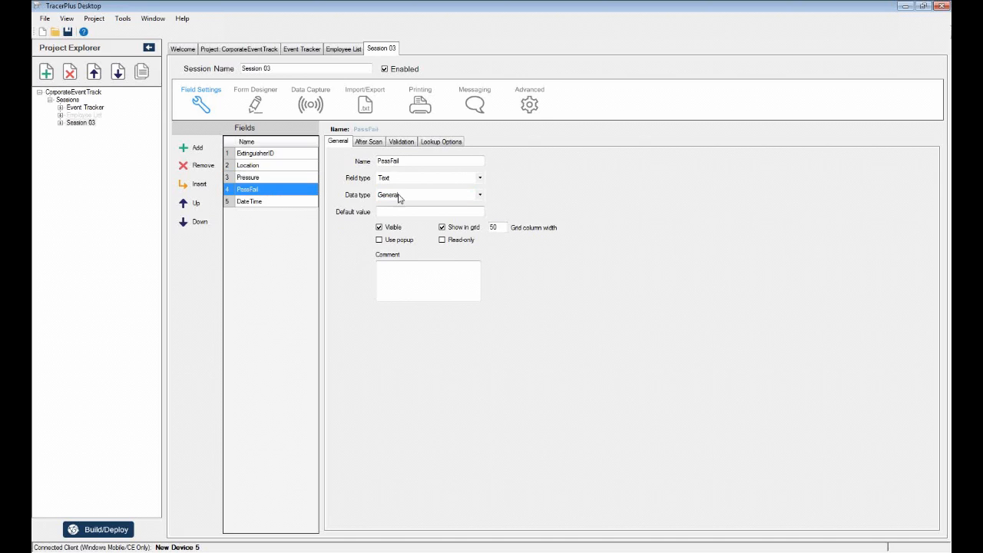
click(481, 179)
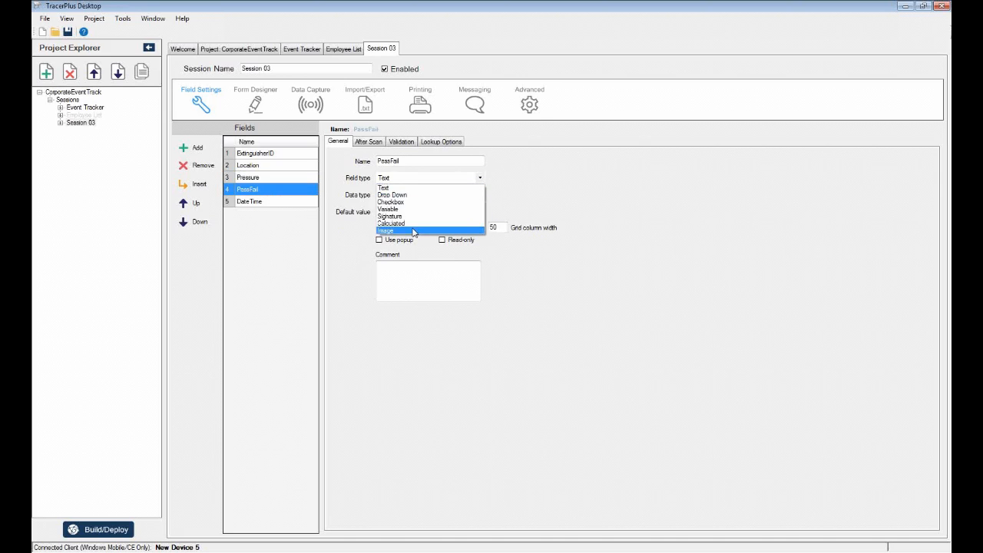
click(406, 204)
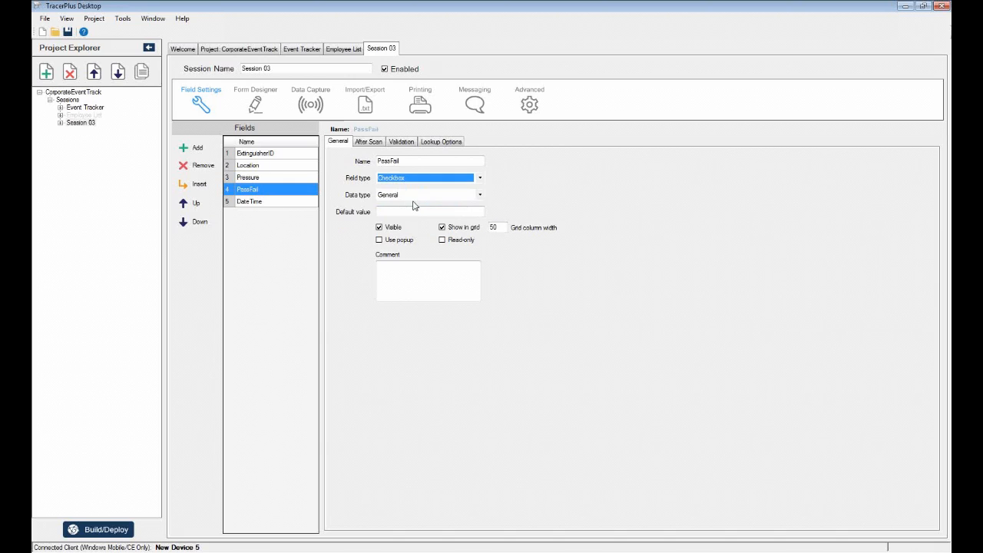
click(263, 202)
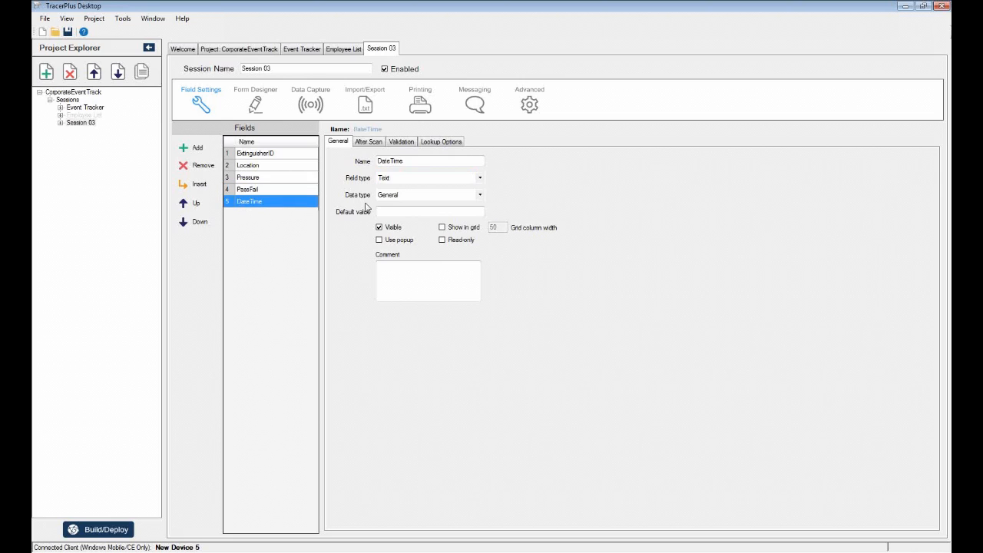
Step: Set the DateTime field's data type to DateTime with the default date/time format, and make the field read-only
click(480, 197)
click(456, 223)
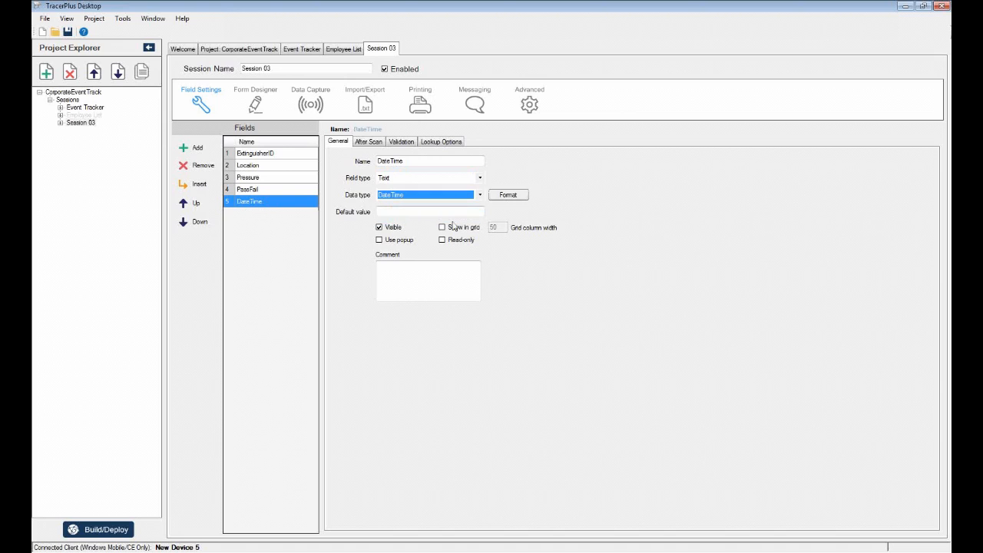
click(514, 196)
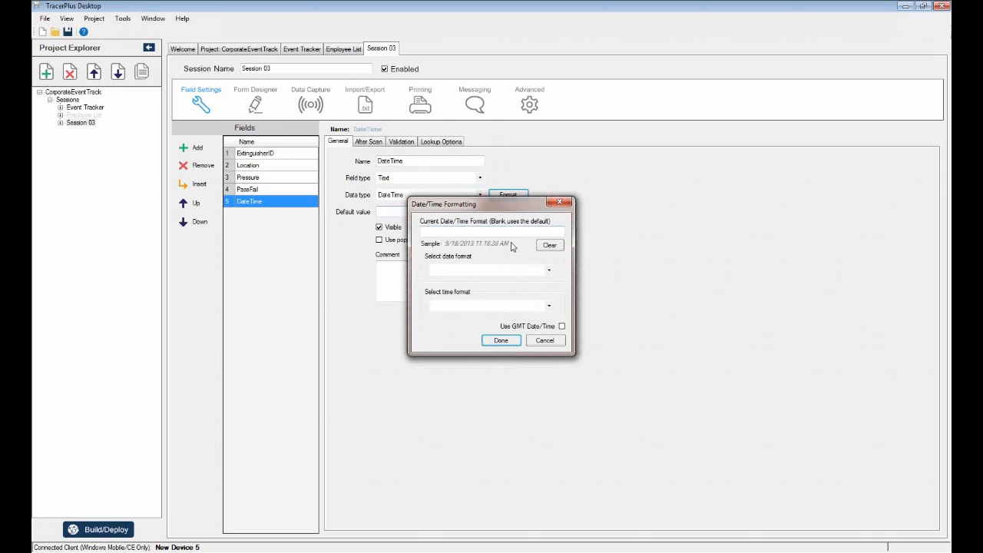
click(546, 341)
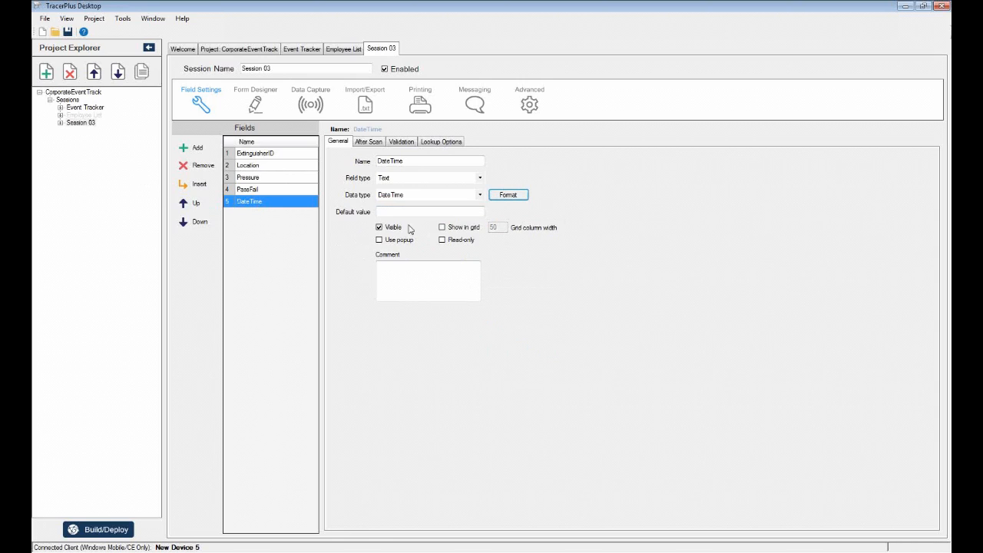
click(443, 239)
Step: Try the Variable field type on PassFail and examine its variable type choices, keeping User
click(278, 191)
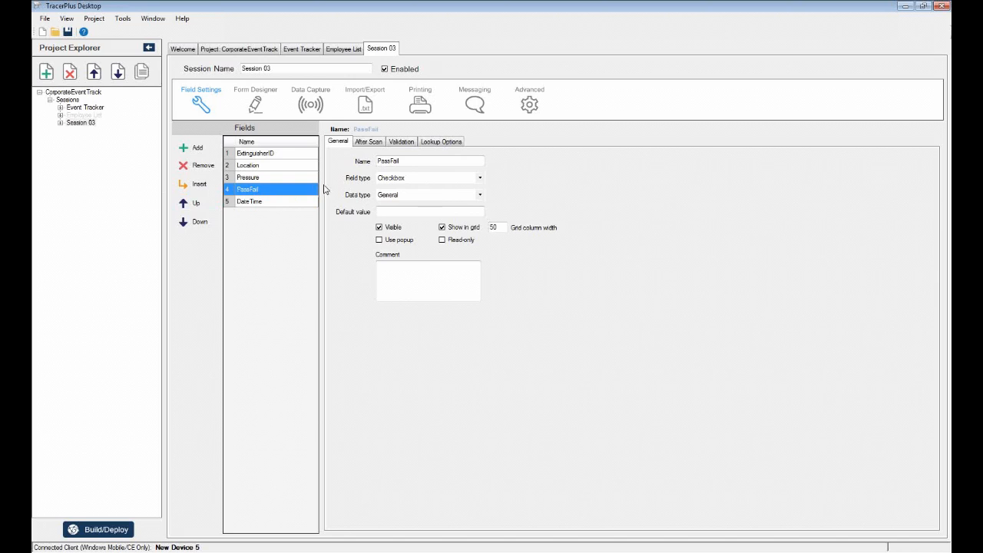
click(481, 178)
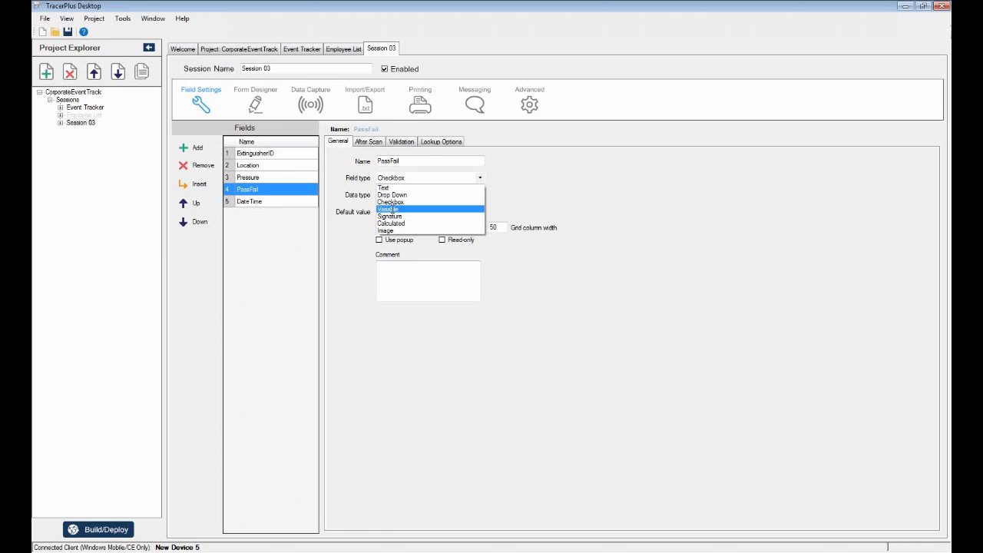
click(392, 209)
click(443, 143)
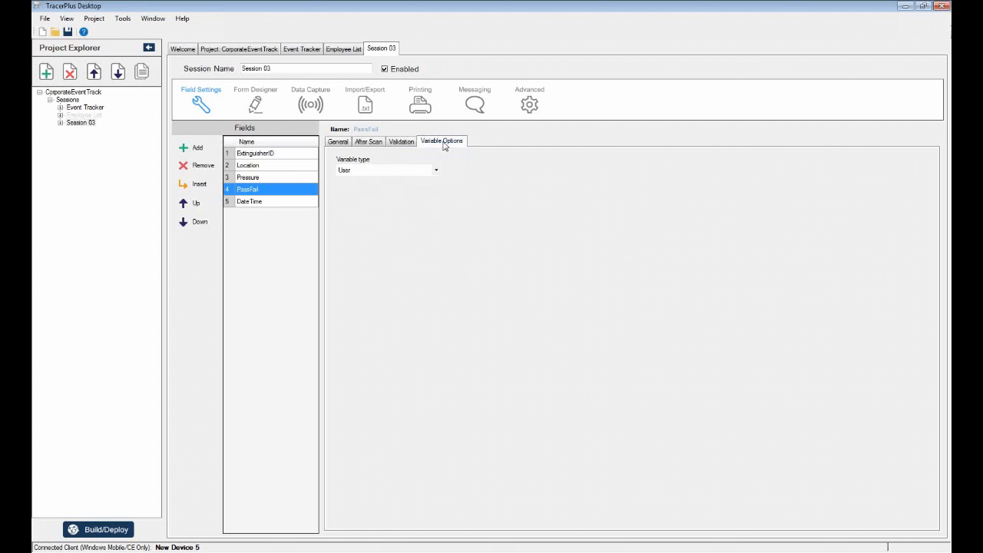
click(436, 171)
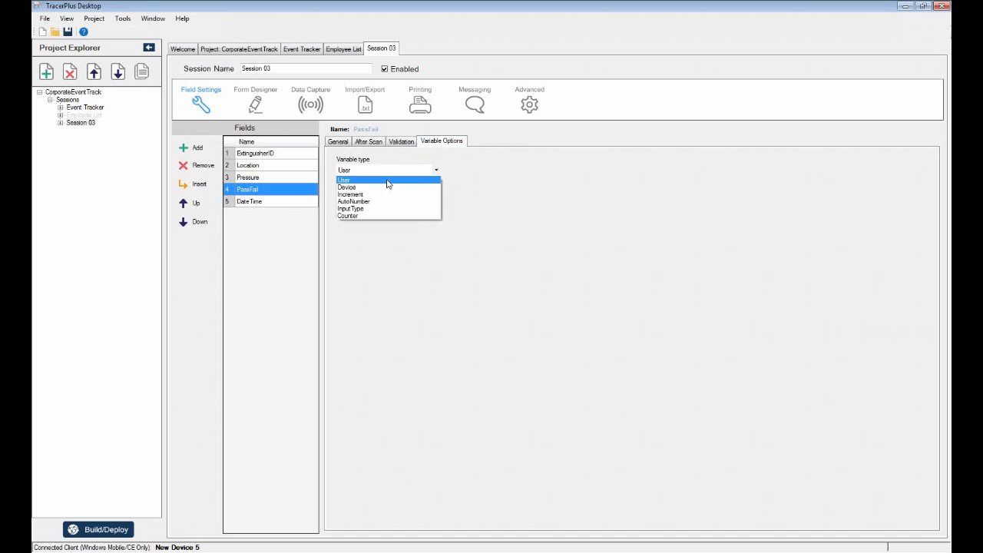
click(523, 223)
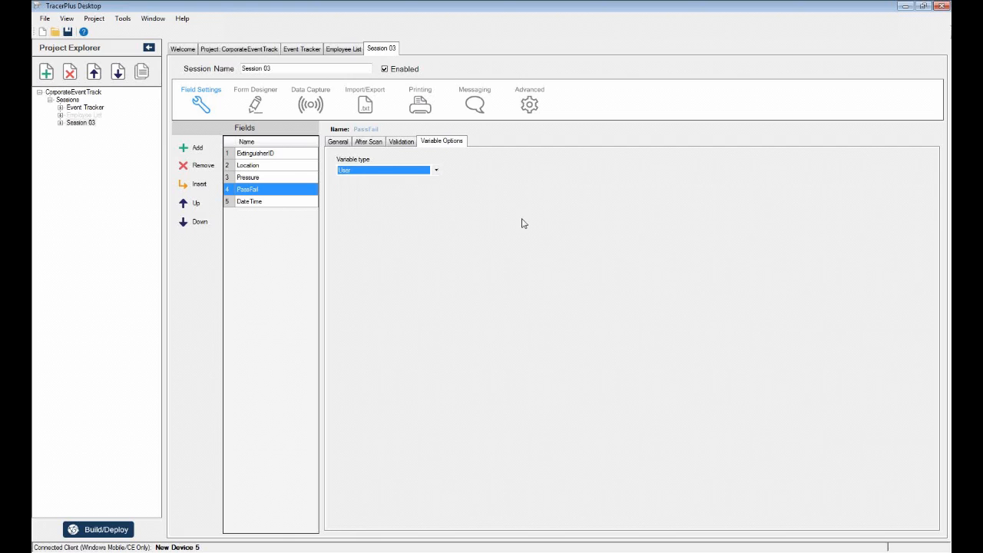
click(346, 143)
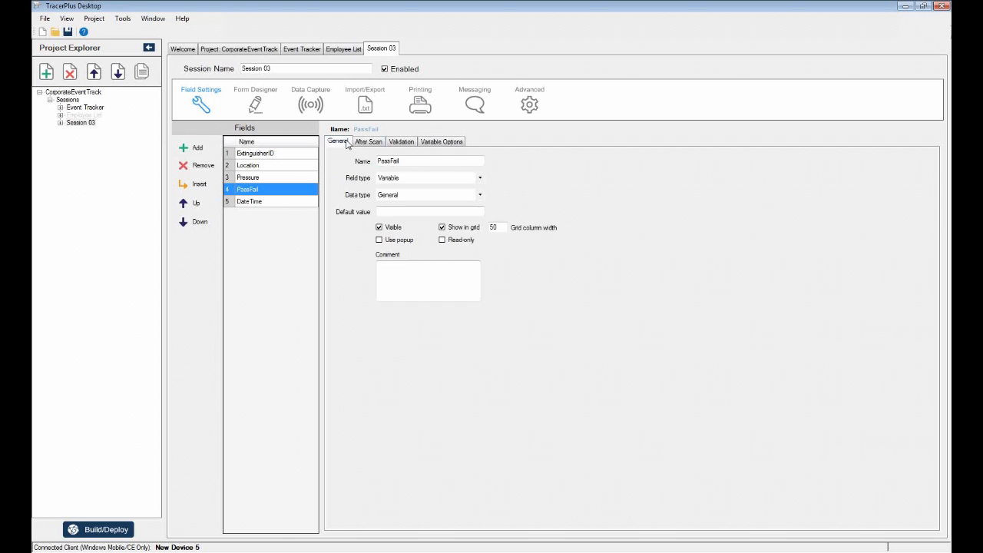
Step: Try the Signature and Image field types on PassFail, and set its field type back to Checkbox
click(479, 179)
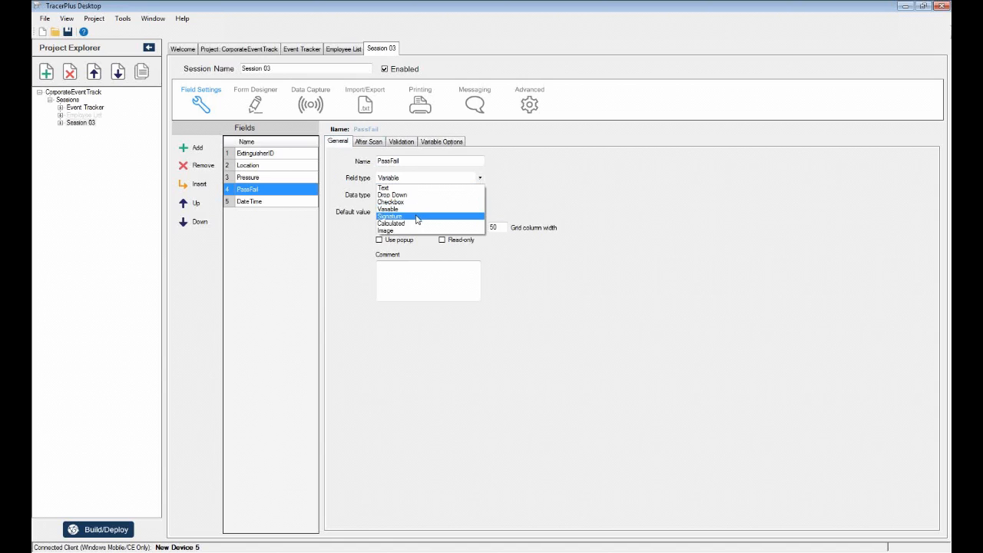
click(417, 218)
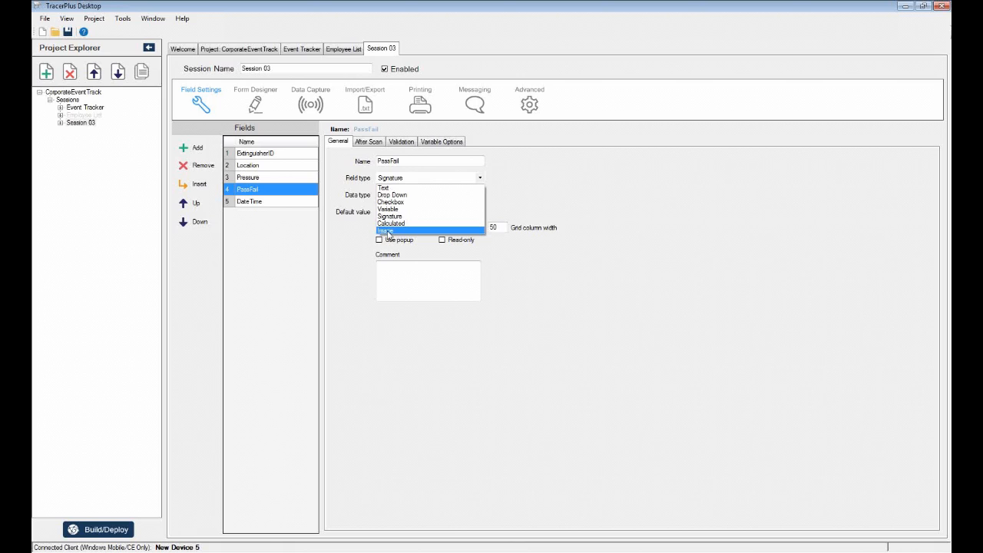
click(258, 190)
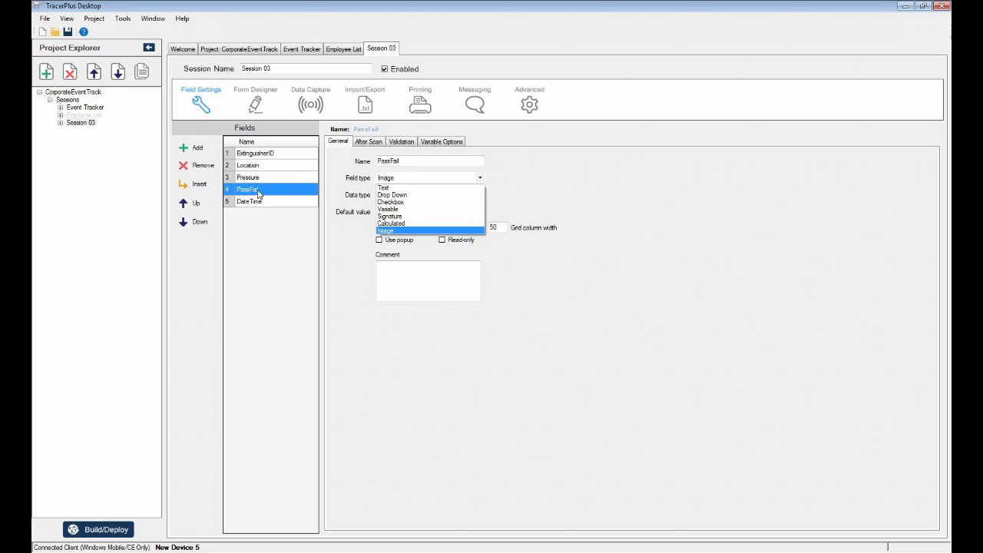
click(404, 202)
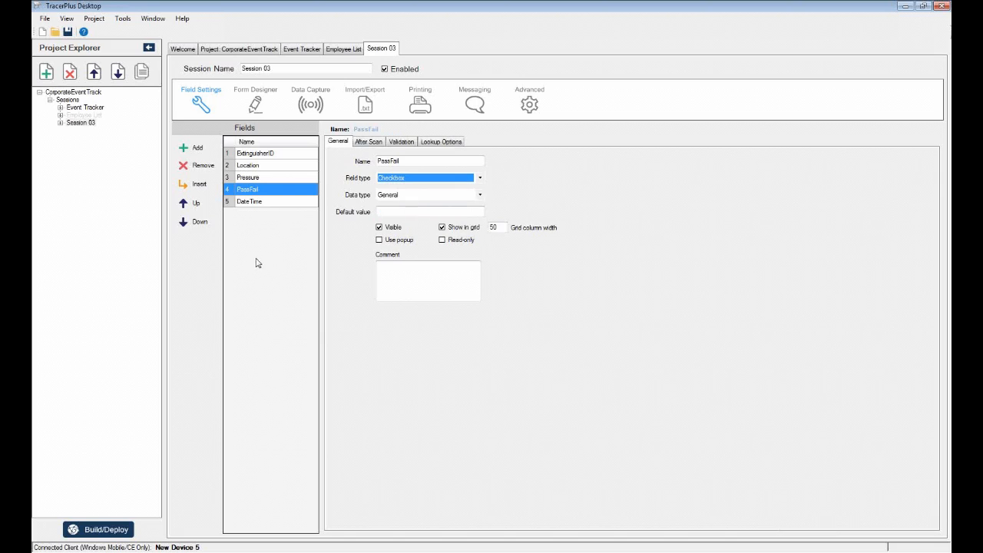
Step: Review each field's general settings, plus the after-scan options of DateTime and ExtinguisherID, including the go-to field choices
click(270, 153)
click(268, 164)
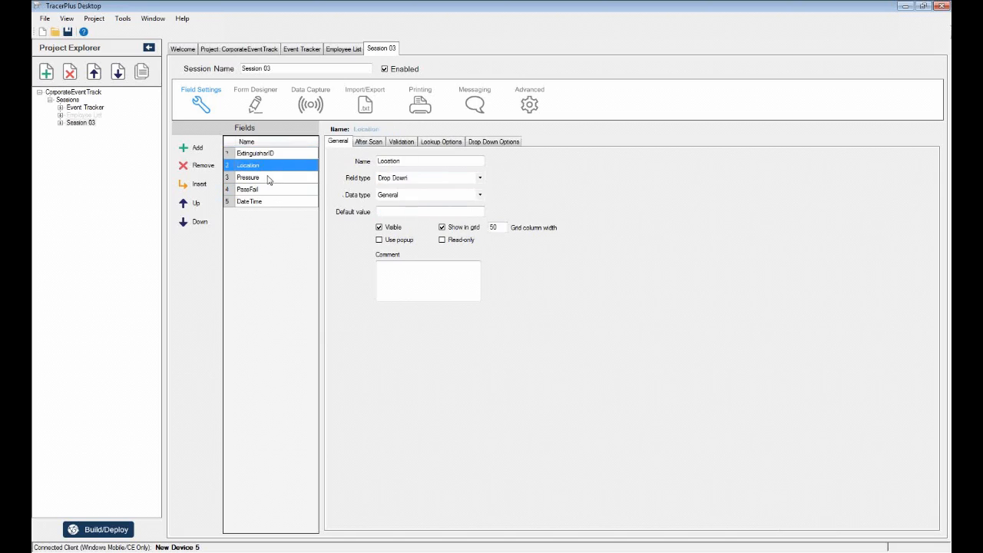
click(268, 177)
click(268, 190)
click(270, 201)
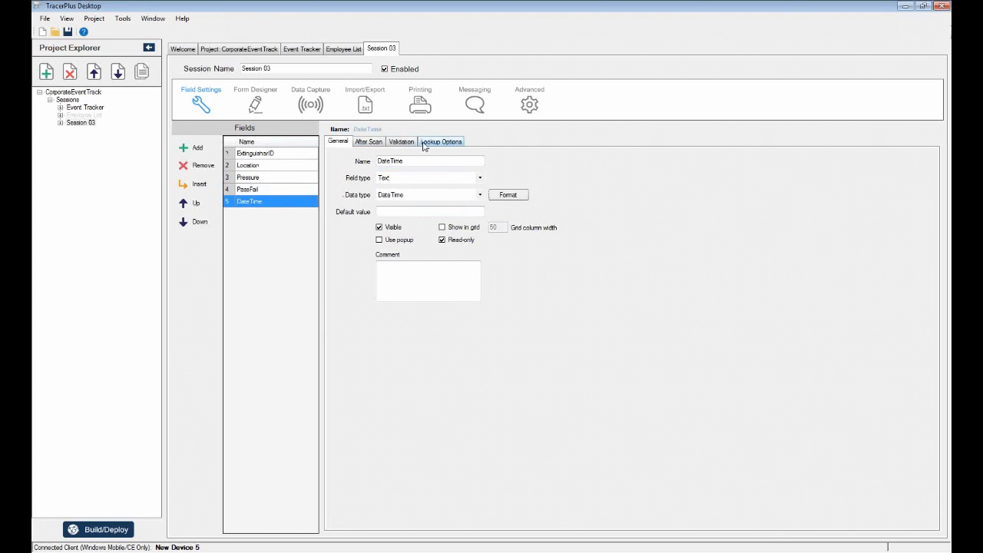
click(378, 142)
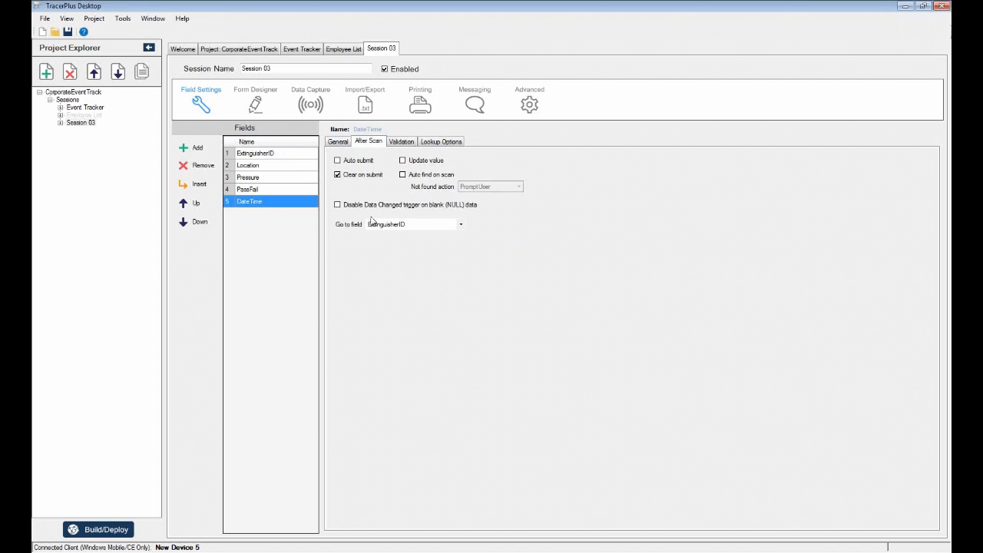
click(293, 152)
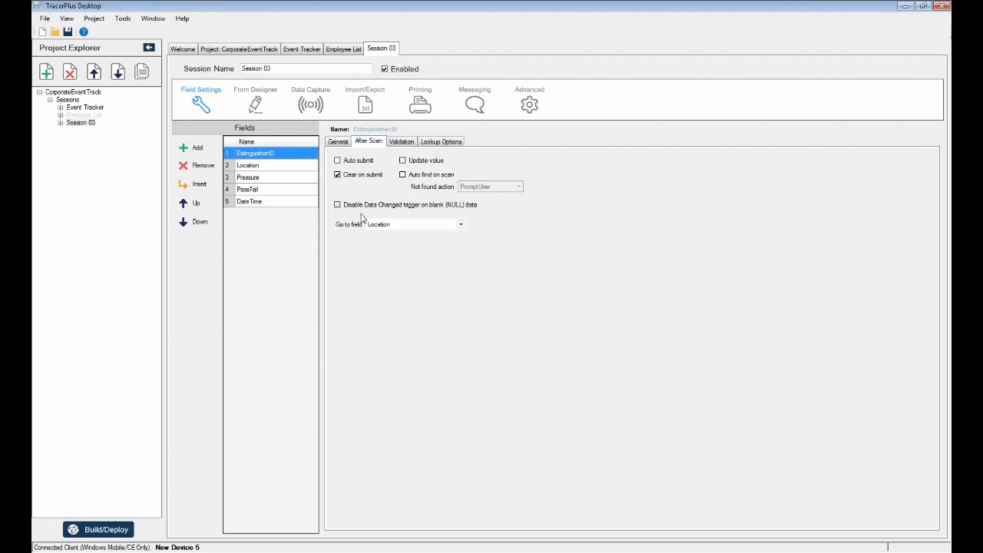
click(460, 223)
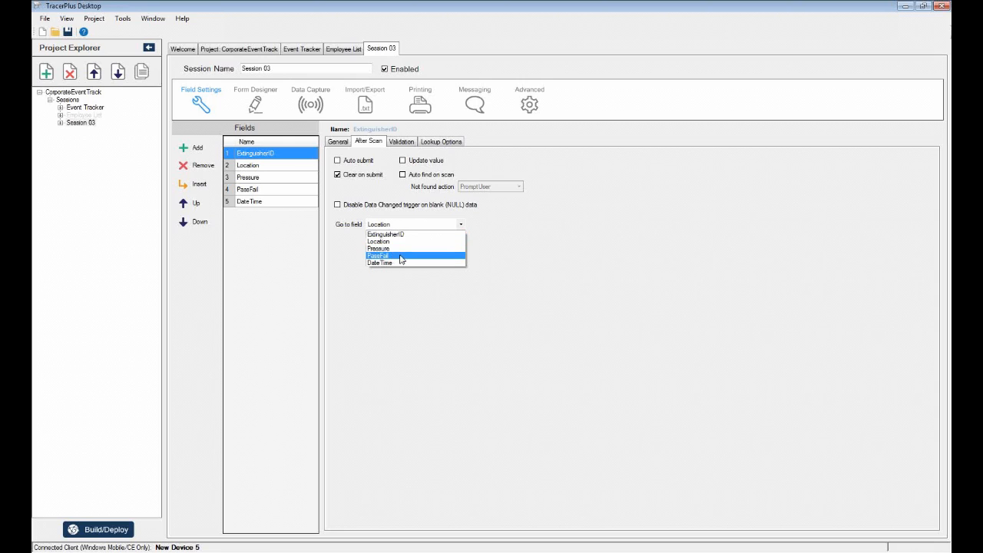
click(317, 218)
Step: Set PassFail's after-scan go-to field to ExtinguisherID and enable auto submit for it
click(270, 189)
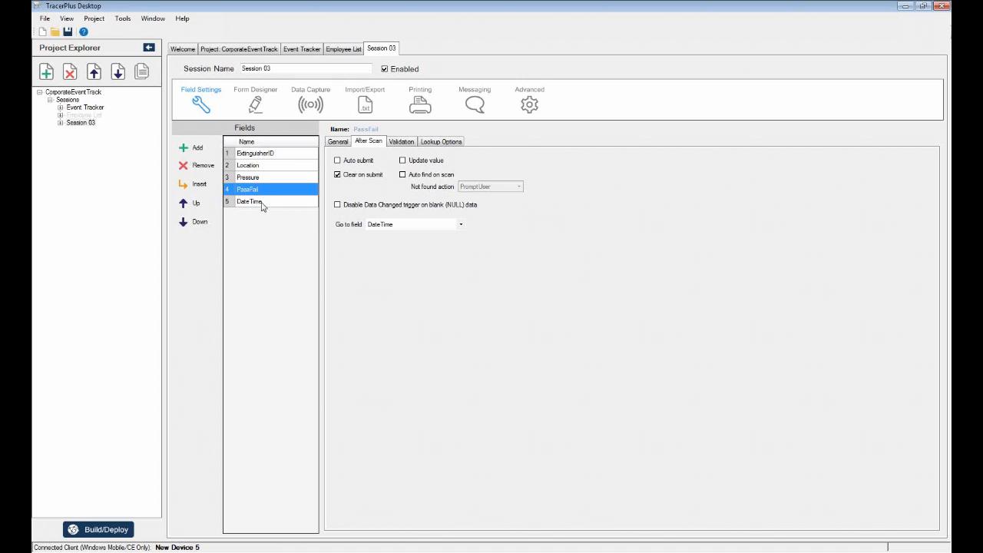
click(463, 229)
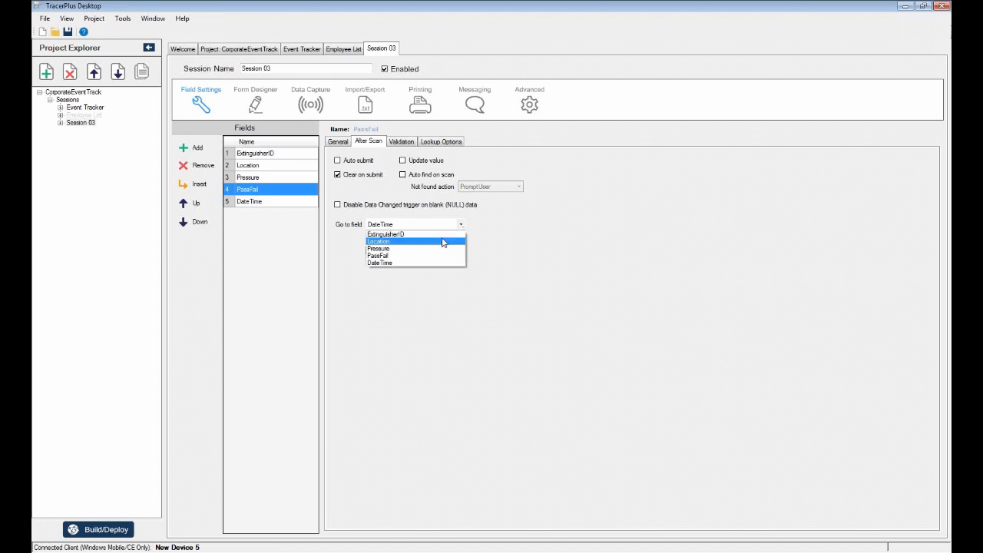
click(424, 232)
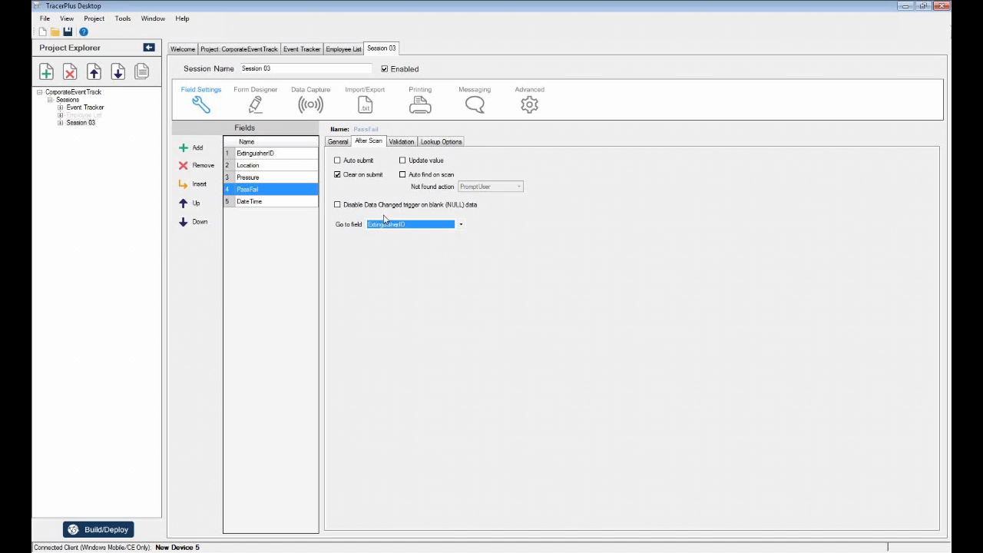
click(337, 160)
Step: Set the ExtinguisherID field's validation to a minimum length of 1
click(402, 142)
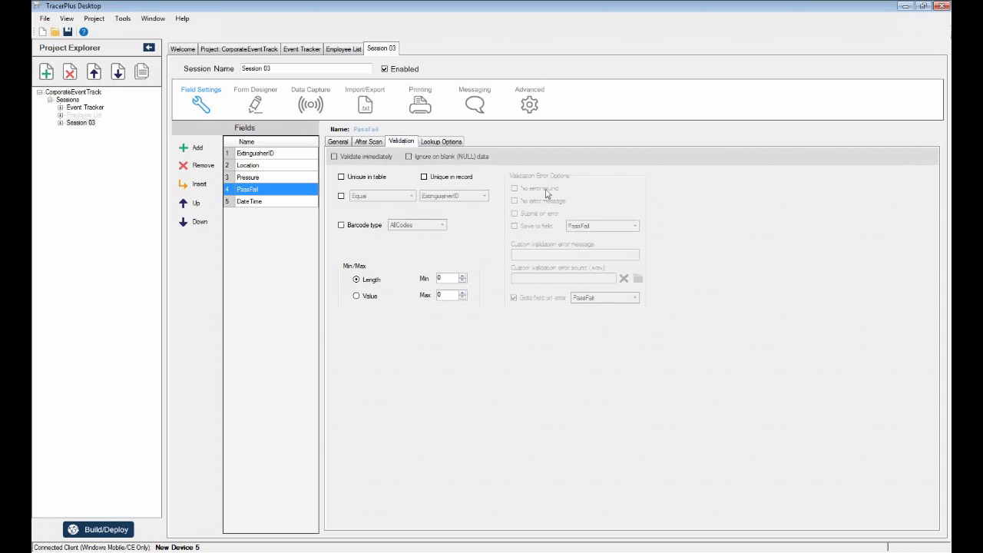
click(272, 158)
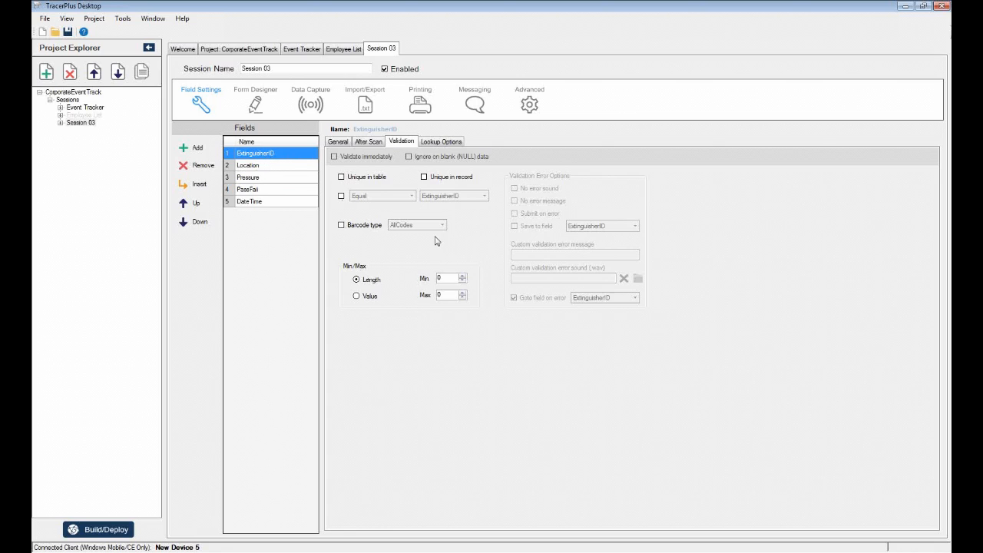
double_click(438, 280)
text(1)
click(449, 294)
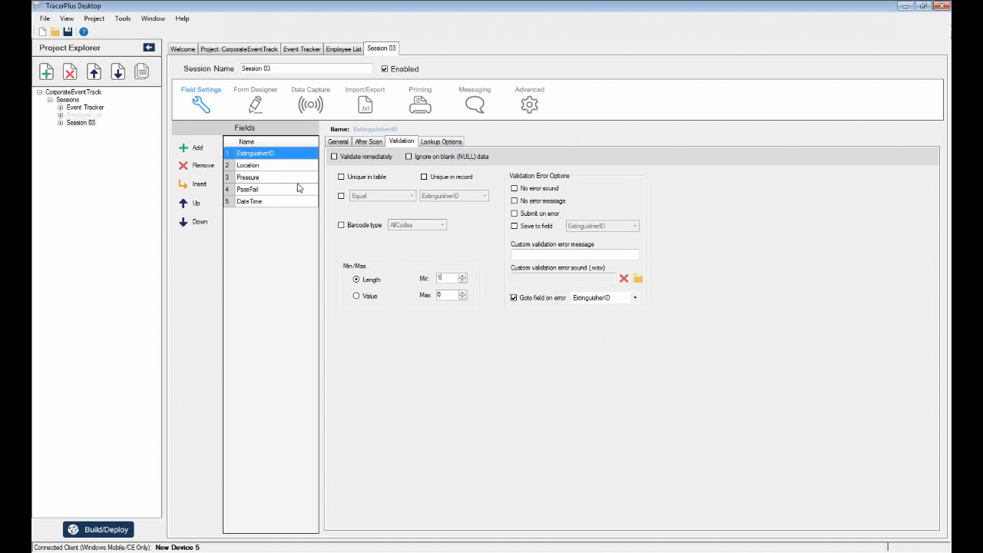
Step: Try barcode type validation on ExtinguisherID, examine the available barcode types, and turn the option off again
click(353, 226)
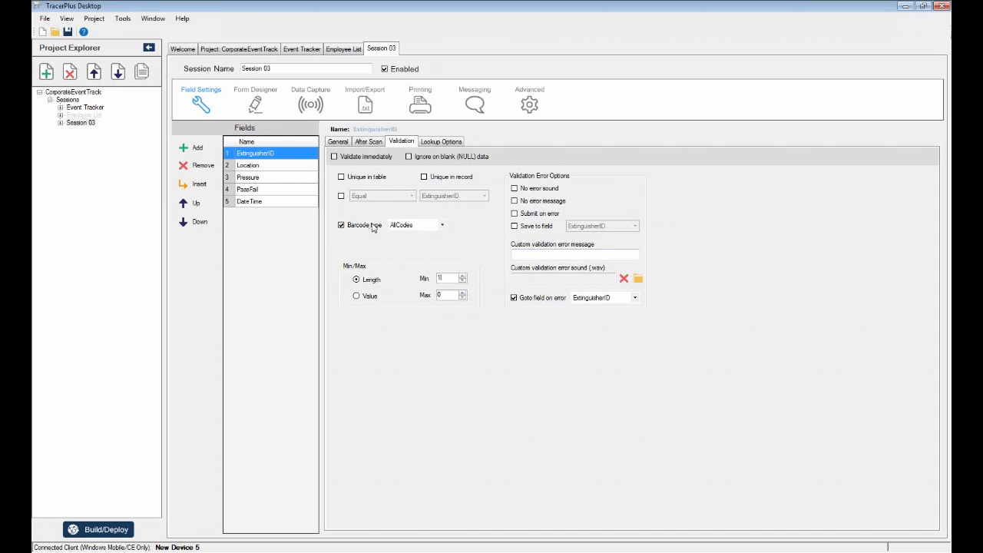
click(442, 225)
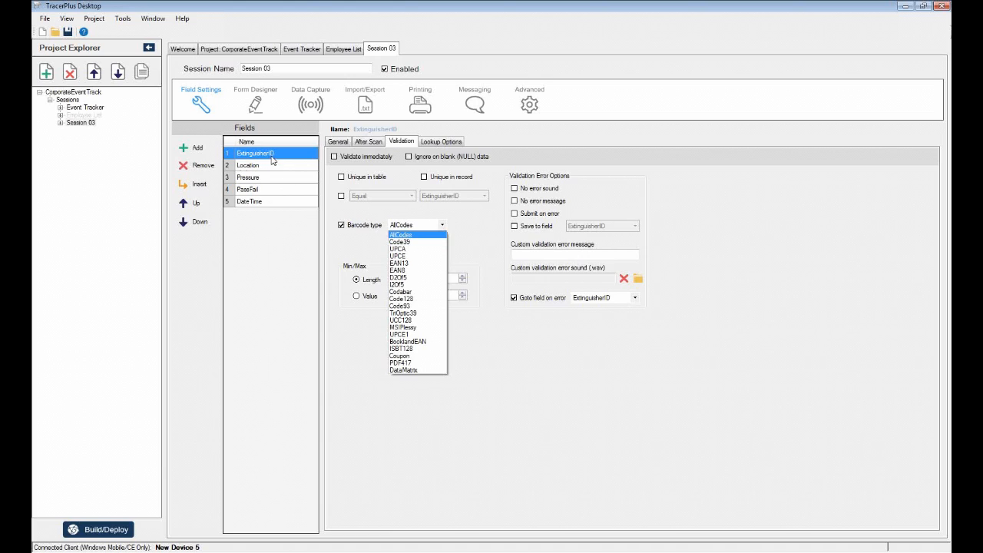
click(359, 231)
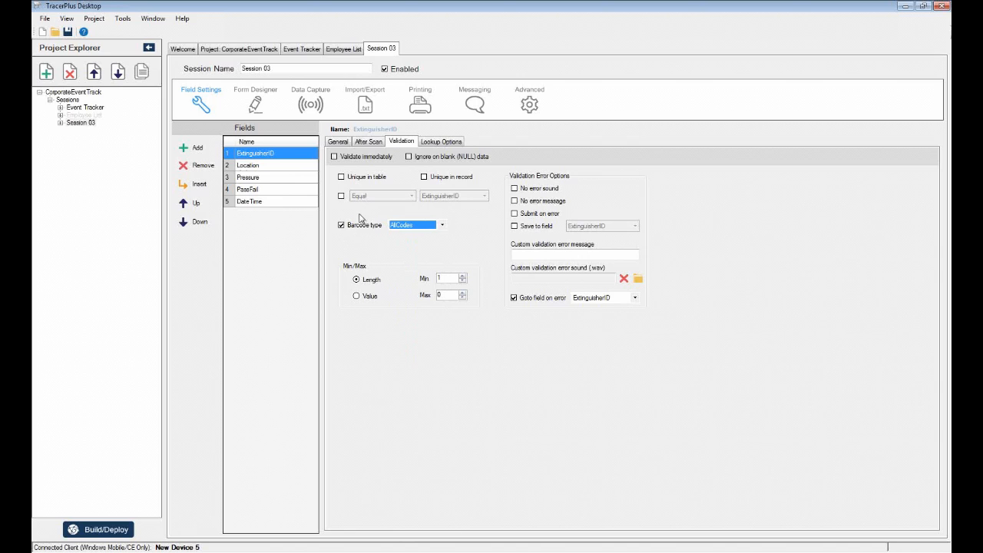
click(342, 225)
Step: Examine the lookup options of ExtinguisherID and of the Event Tracker session's Name field, and Location's lookup and drop-down options in Session 03
click(460, 142)
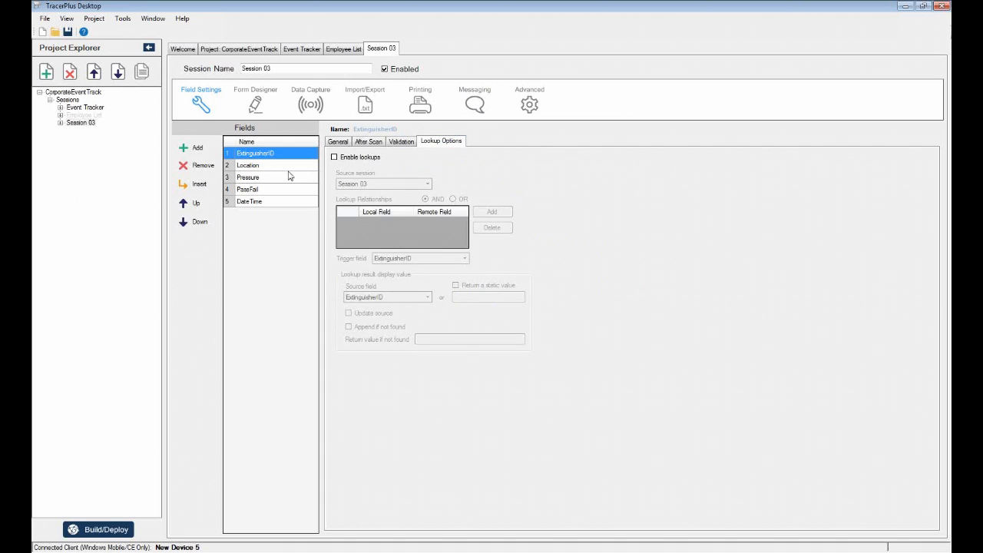
click(85, 107)
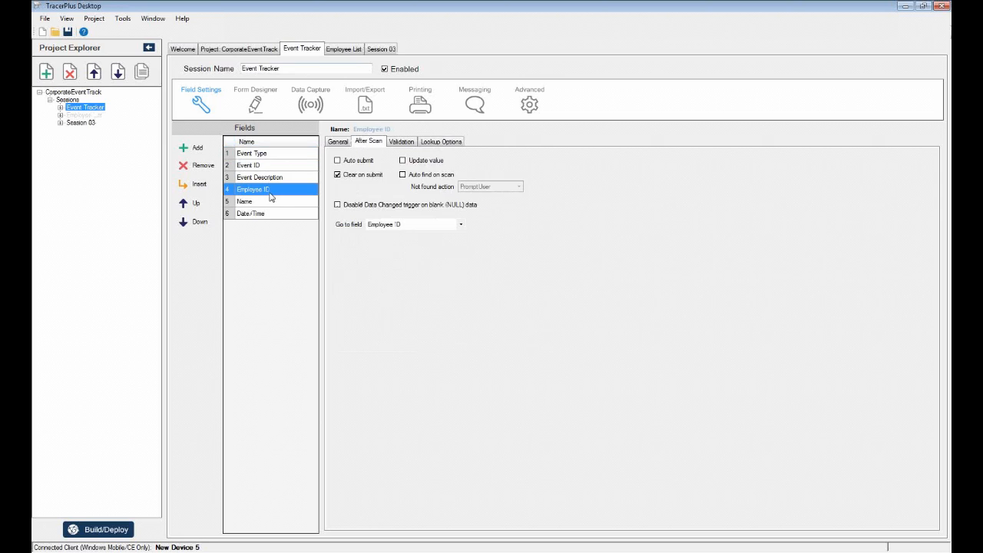
click(258, 201)
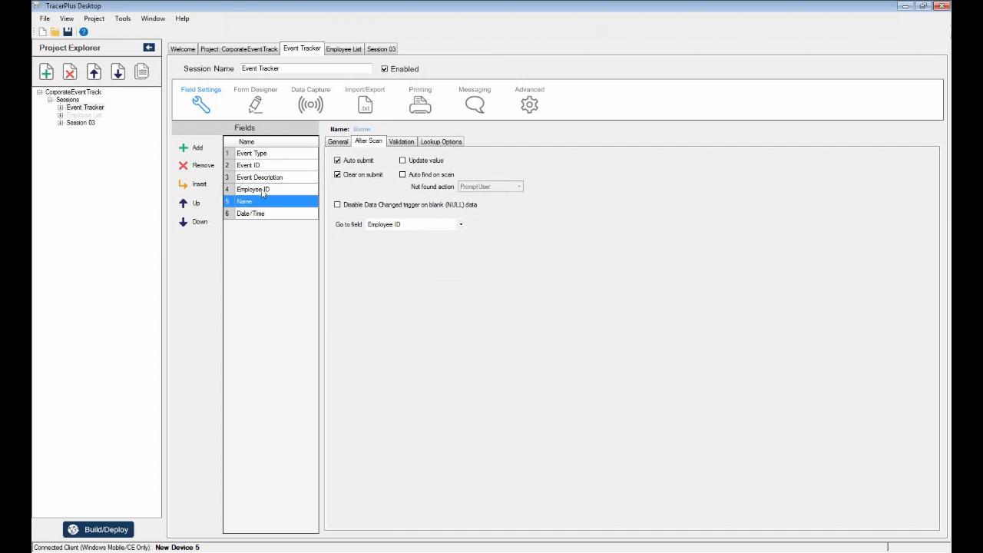
click(441, 142)
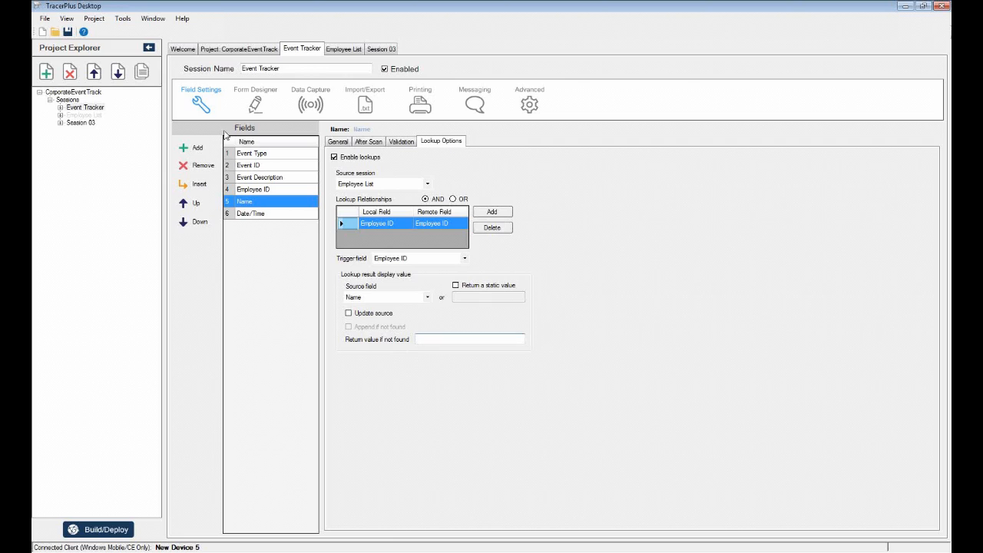
click(79, 122)
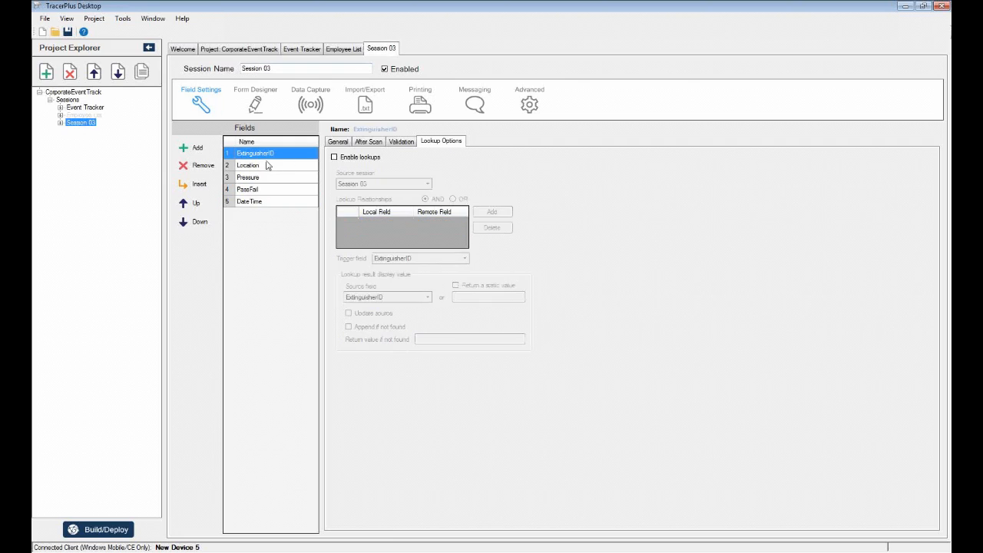
click(267, 166)
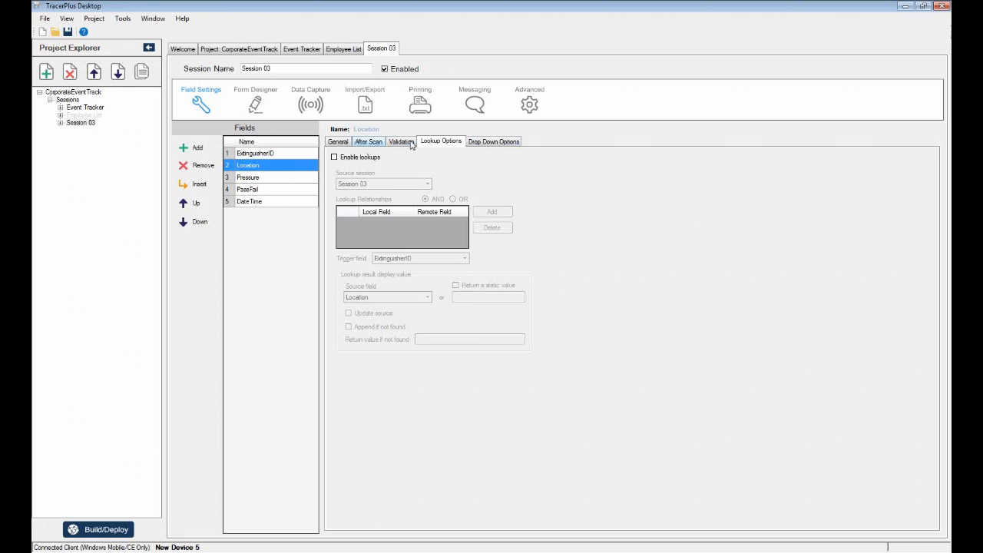
click(477, 143)
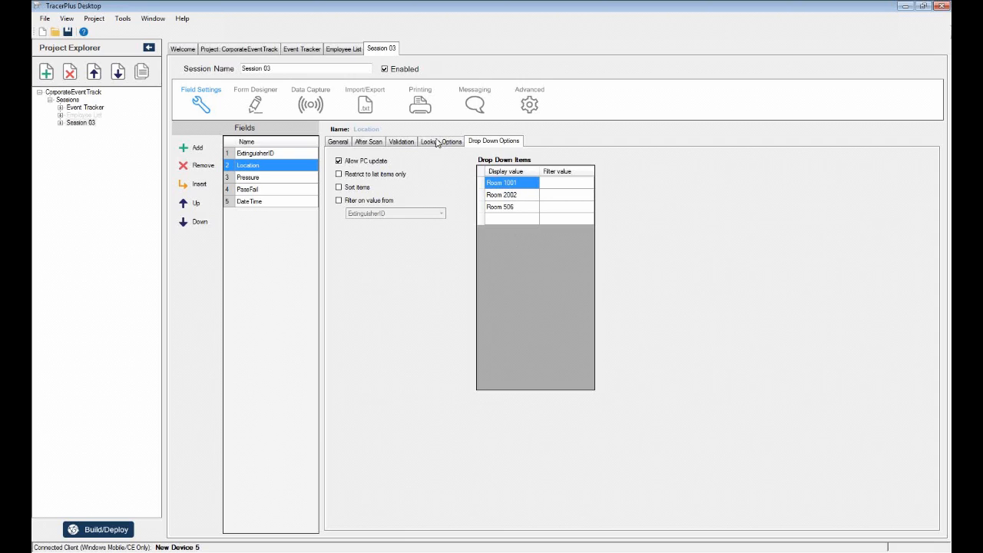
Step: Rename Session 03 as Extinguisher Inspection
drag(292, 69, 193, 69)
text(Ex)
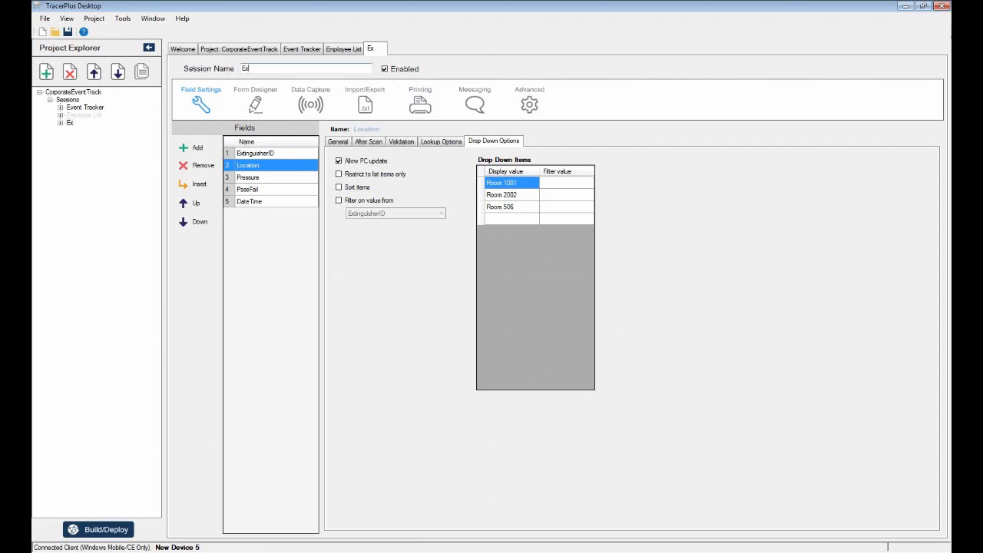
text(tinguisher)
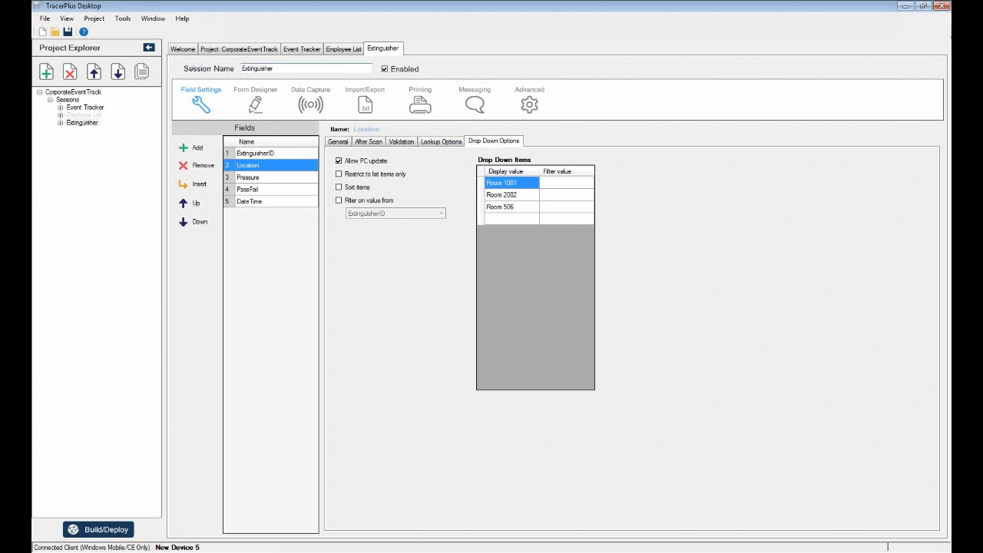
text( Inspection)
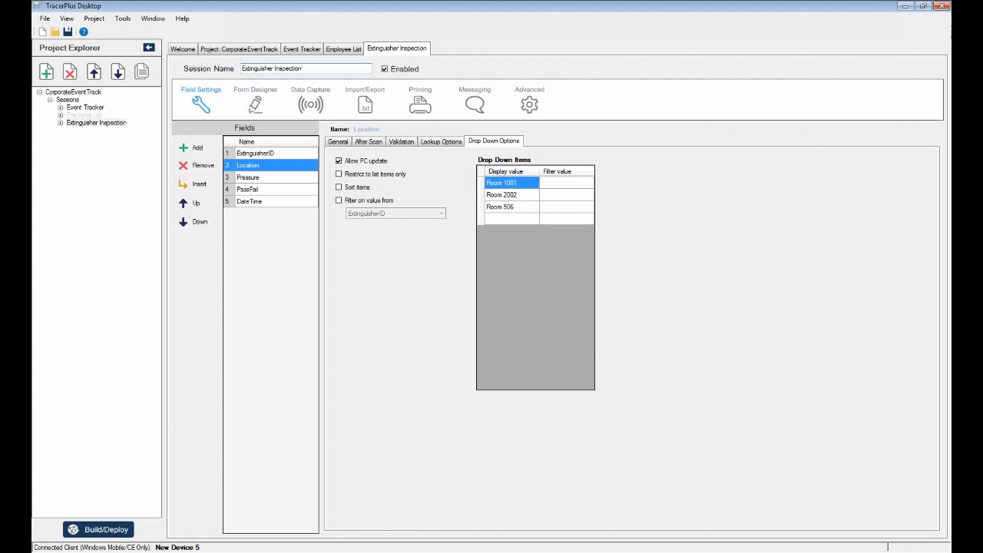
Step: Glance at the mirrored mobile device's screen and examine the session's data capture, import/export, printing and messaging options
click(549, 552)
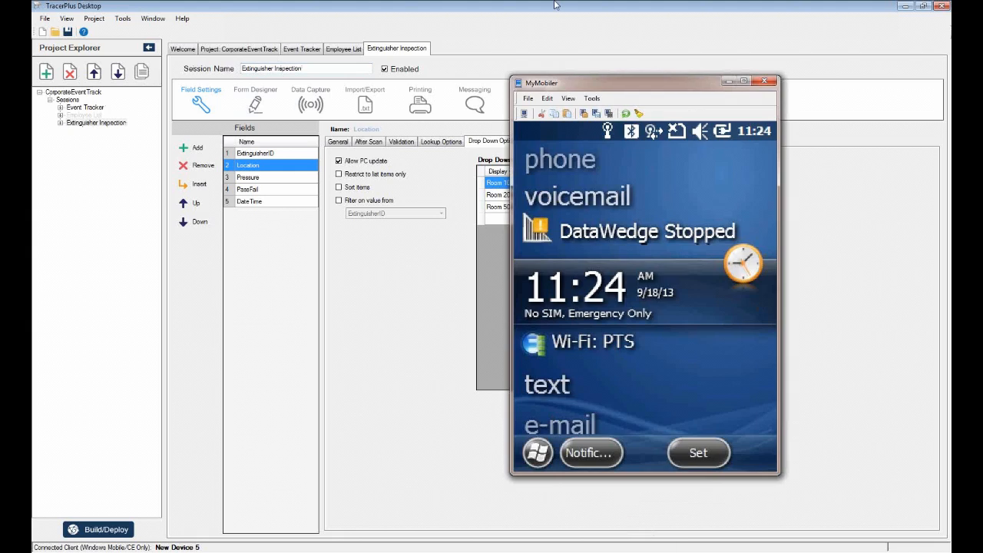
click(726, 82)
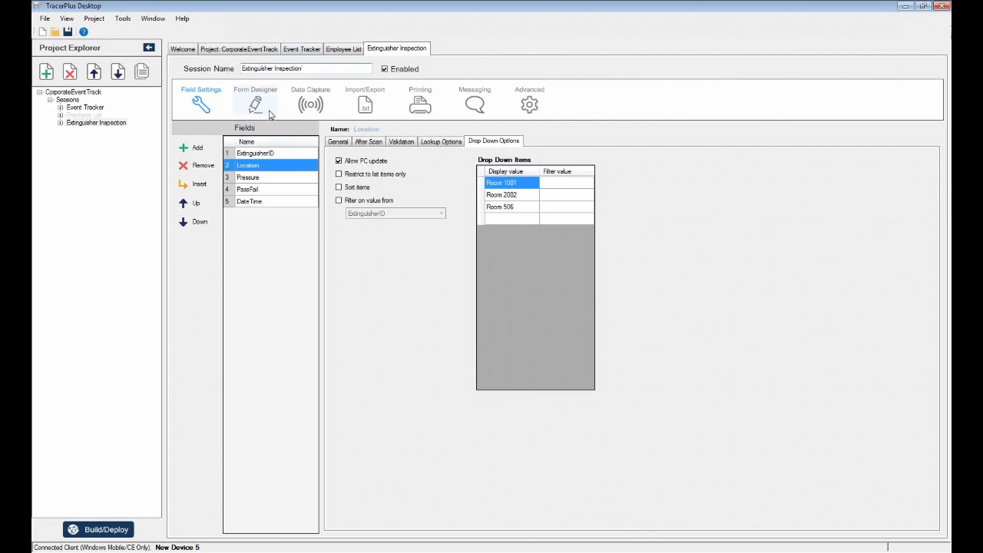
click(321, 107)
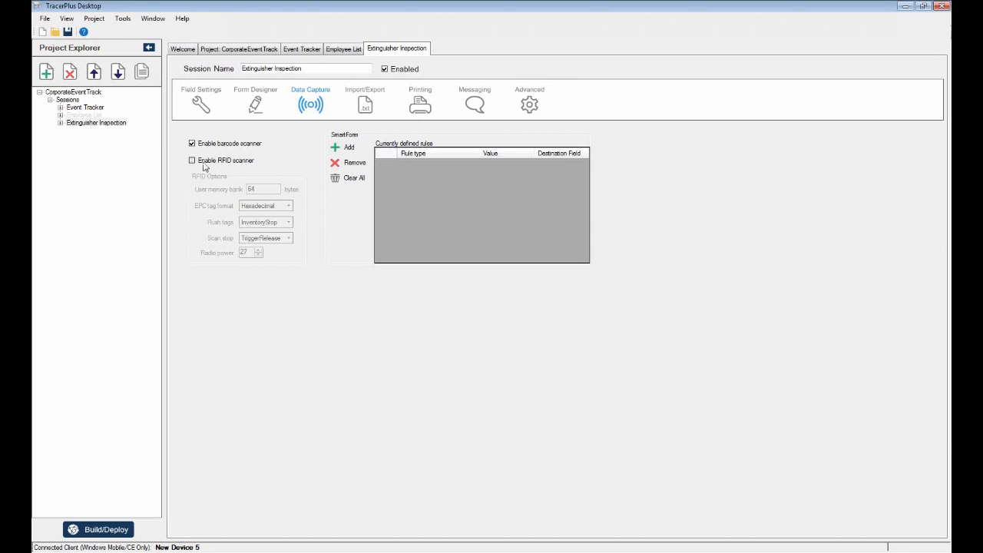
click(369, 105)
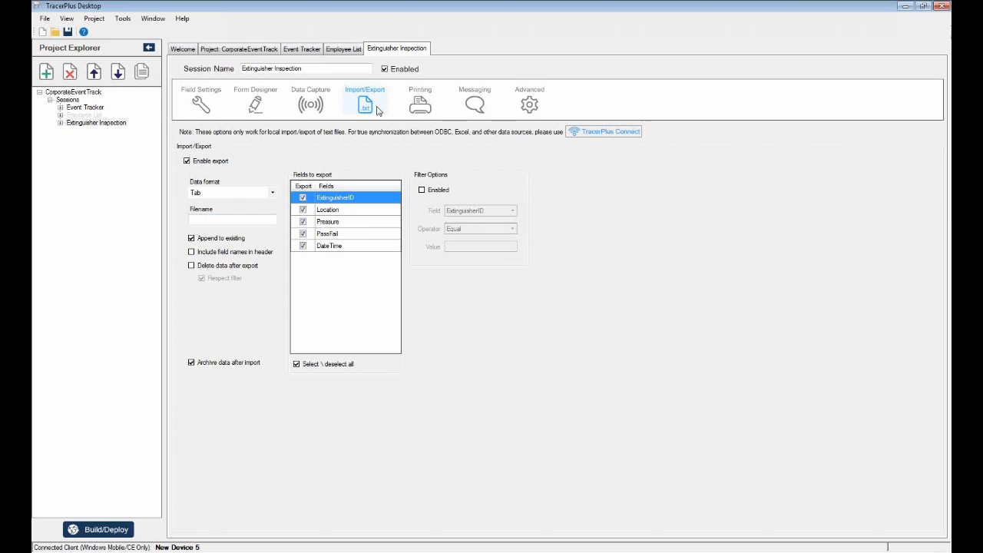
click(425, 102)
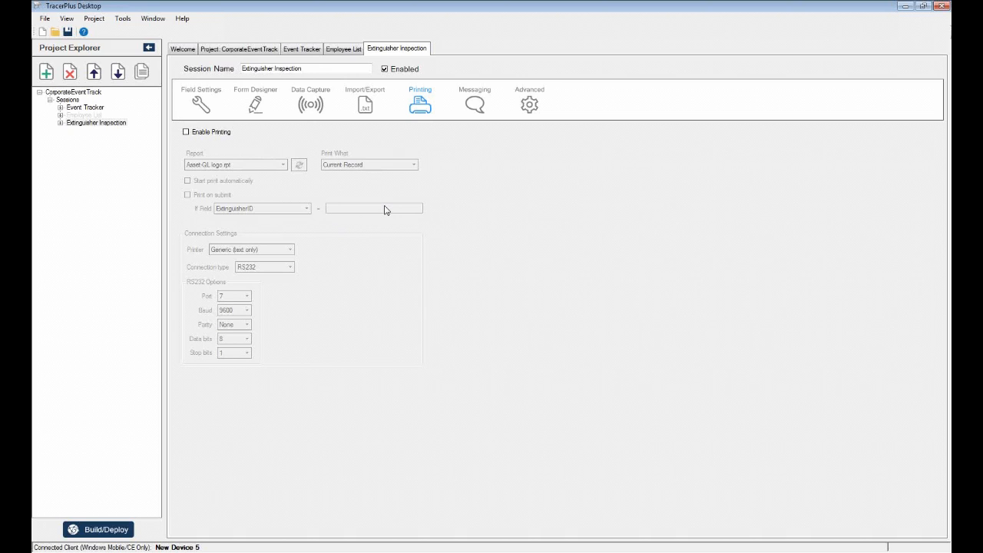
click(488, 104)
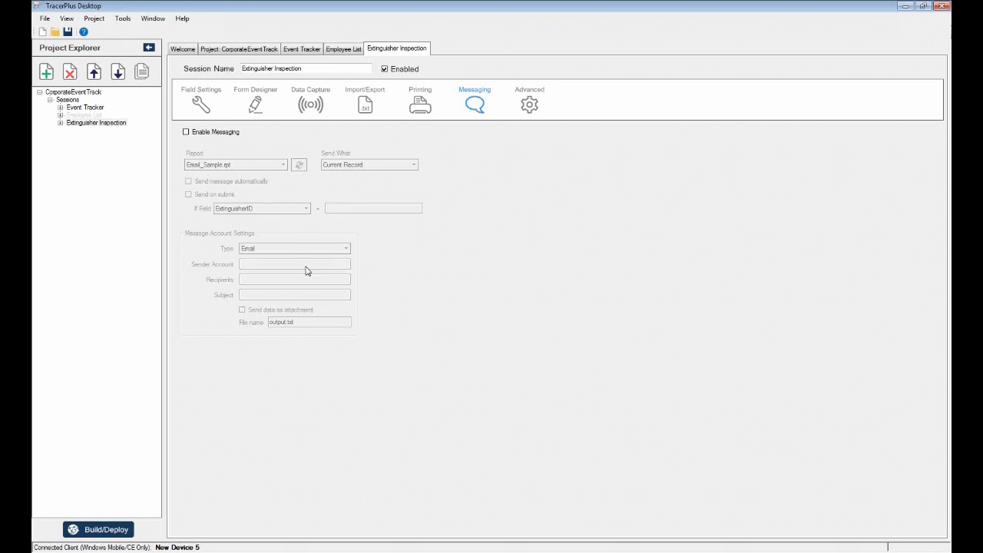
Step: Try enabling printing for the session, examine the available report files, and turn printing off again
click(428, 106)
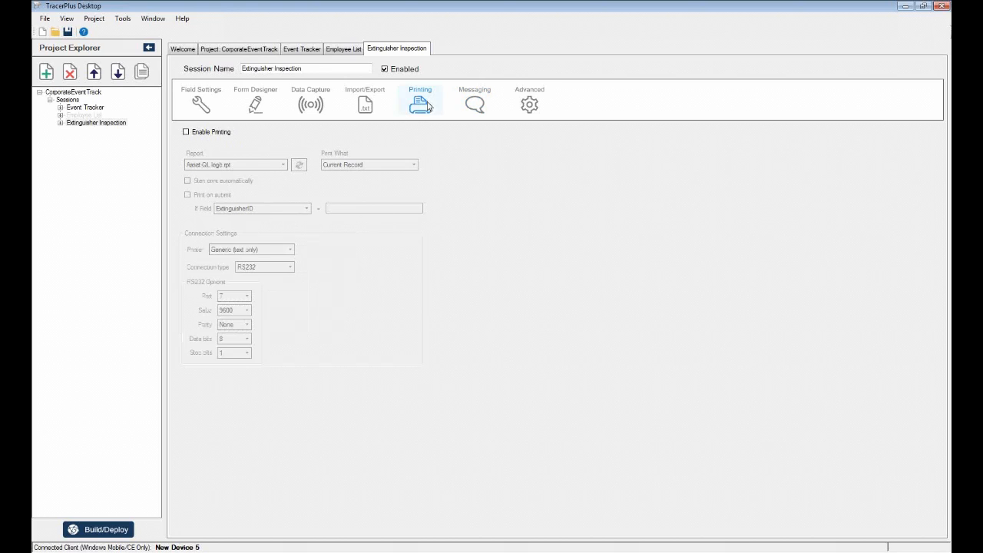
click(187, 132)
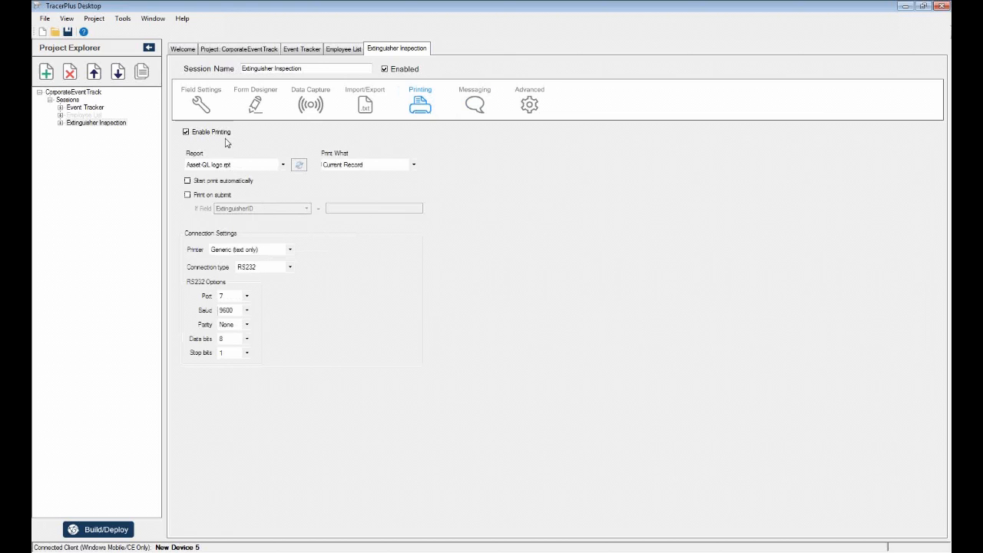
click(283, 165)
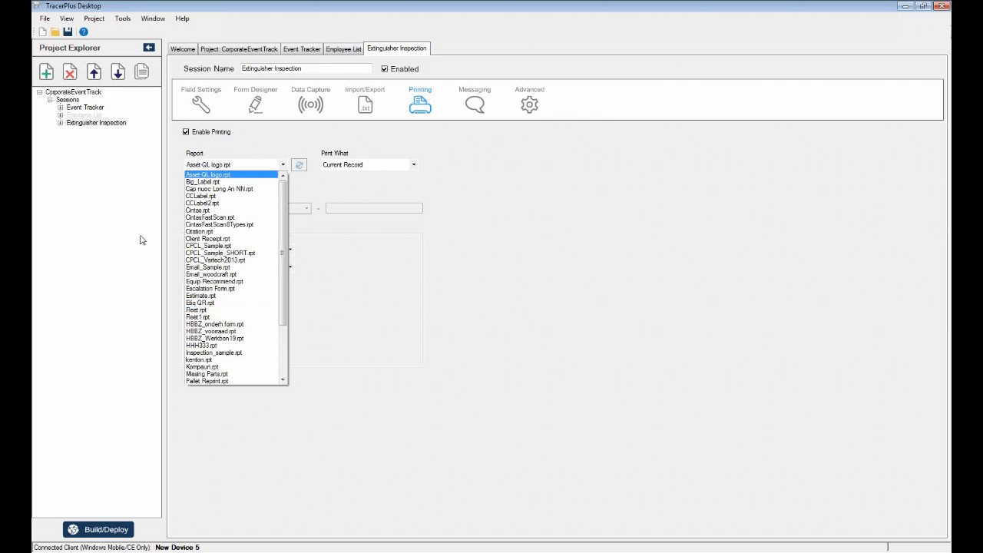
click(563, 274)
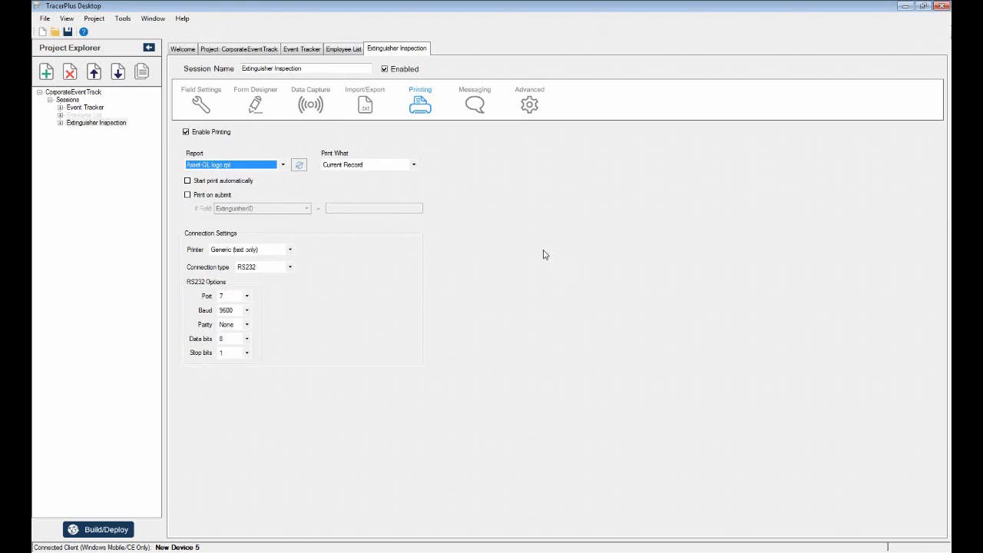
click(197, 134)
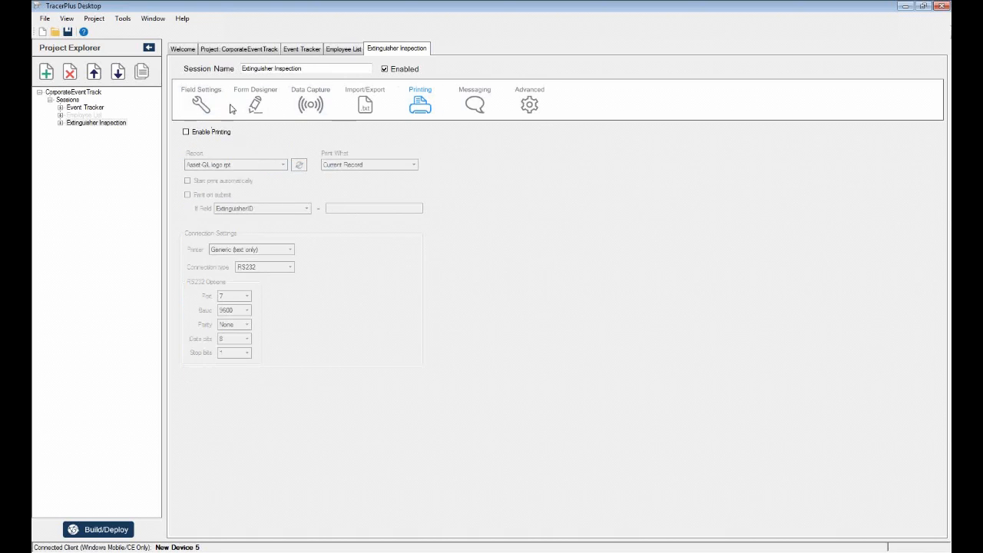
Step: Review the Location field's general settings in the Extinguisher Inspection session
click(199, 107)
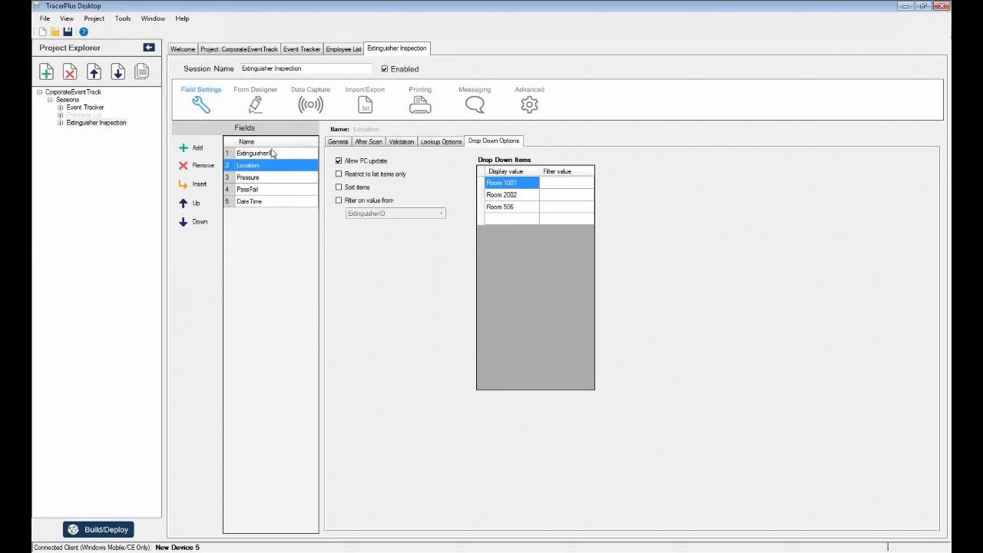
click(410, 141)
click(358, 144)
click(339, 142)
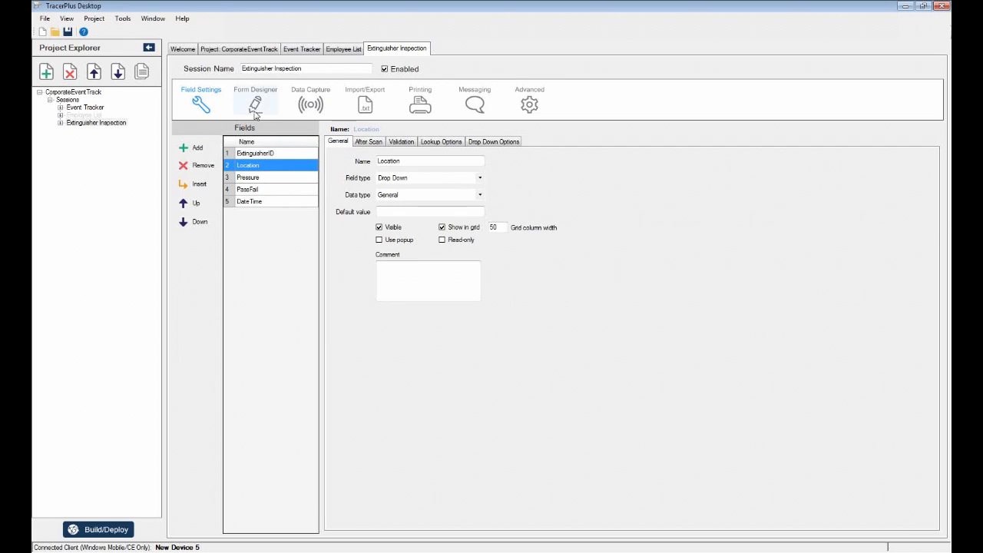
Step: Reset the session's form to the default layout and compare it with the list of defined fields
click(256, 104)
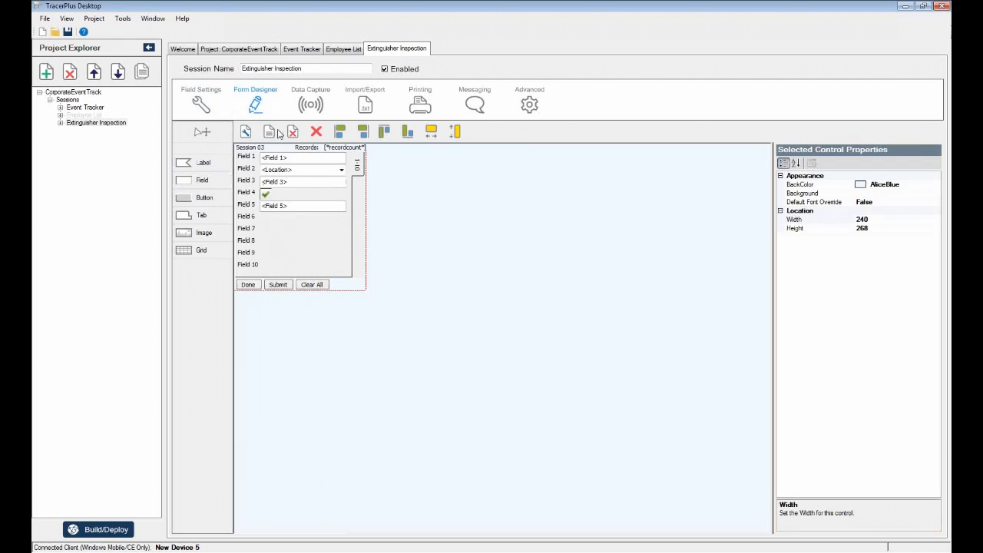
click(270, 133)
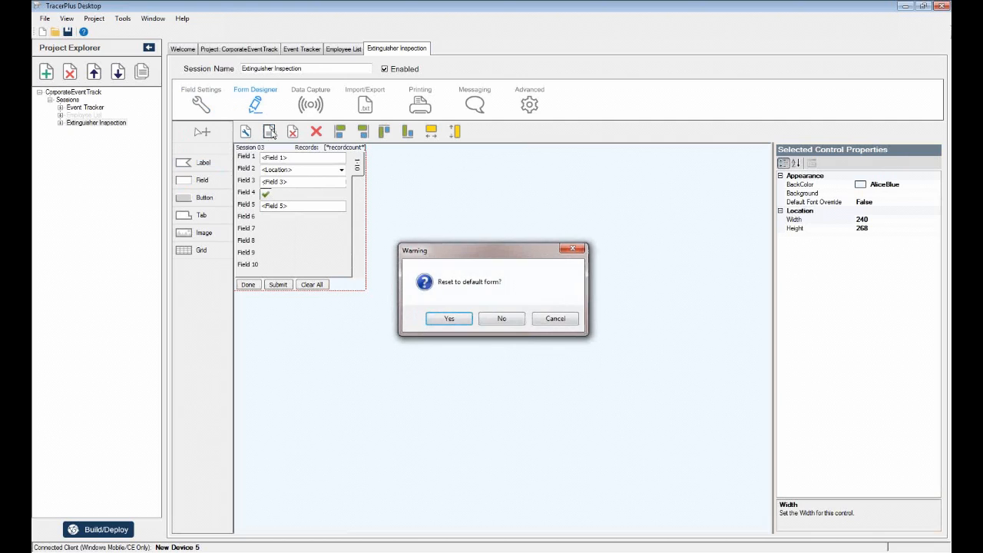
click(450, 322)
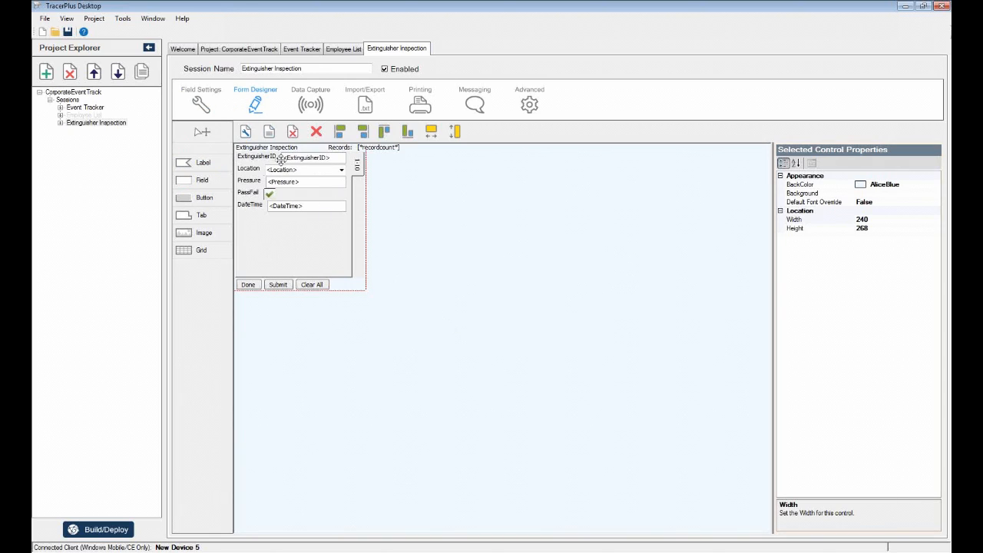
click(210, 102)
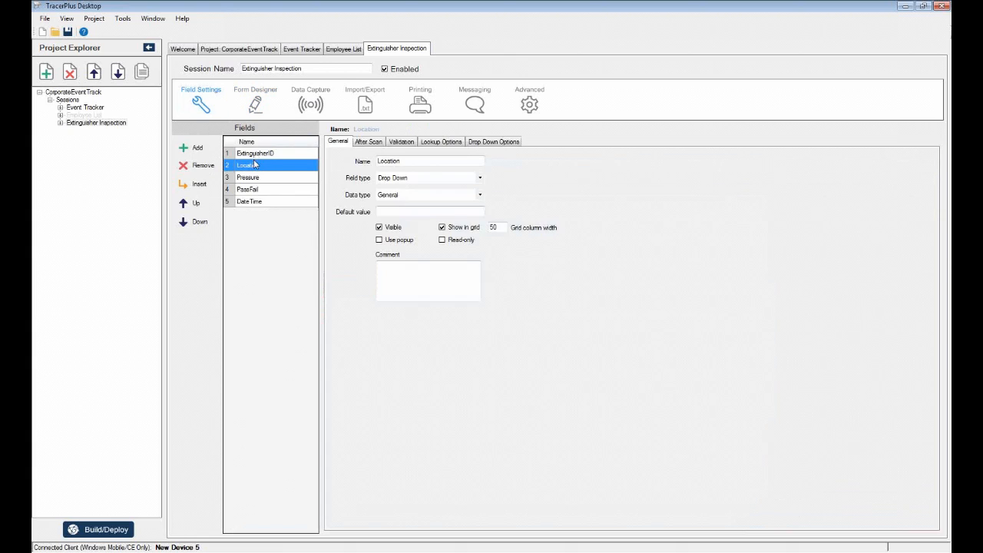
click(254, 104)
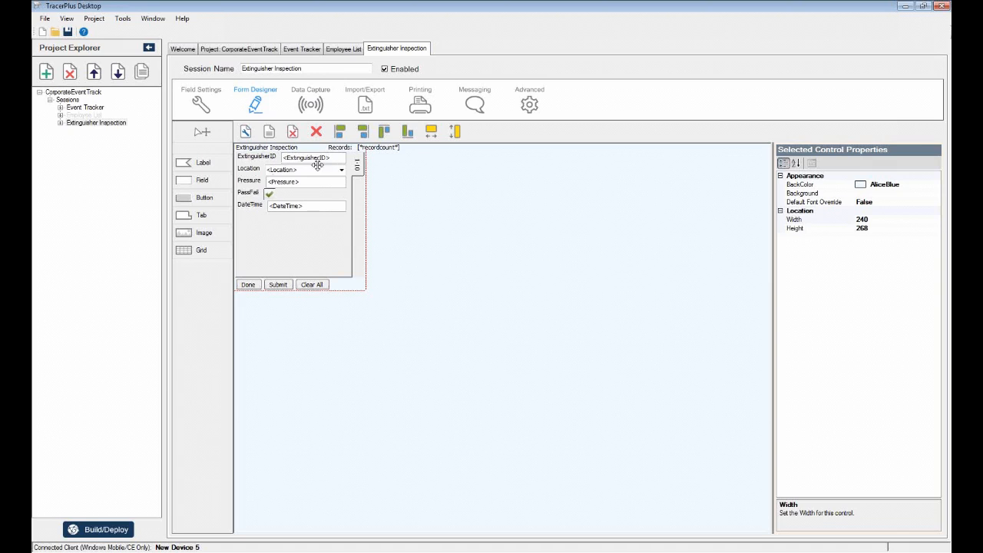
Step: Shrink the form's 1-10 tab control to about 230 by 125 and move it down to about top 116, left 5
click(358, 164)
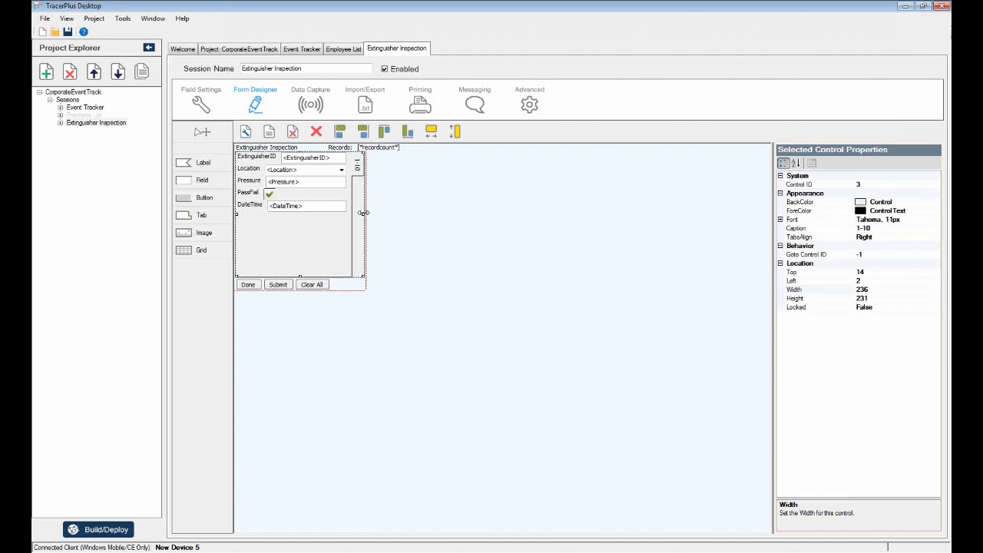
drag(363, 213, 360, 213)
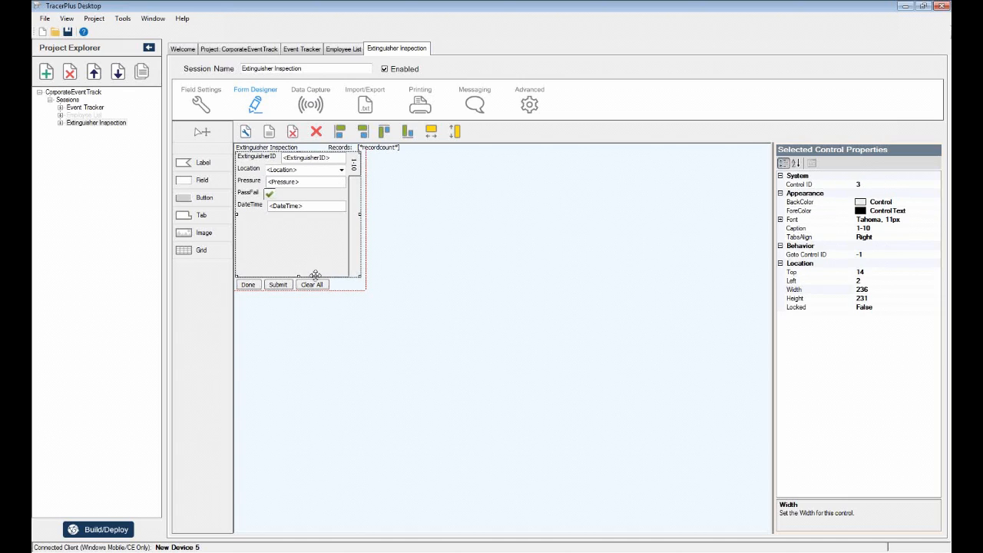
drag(315, 275, 316, 219)
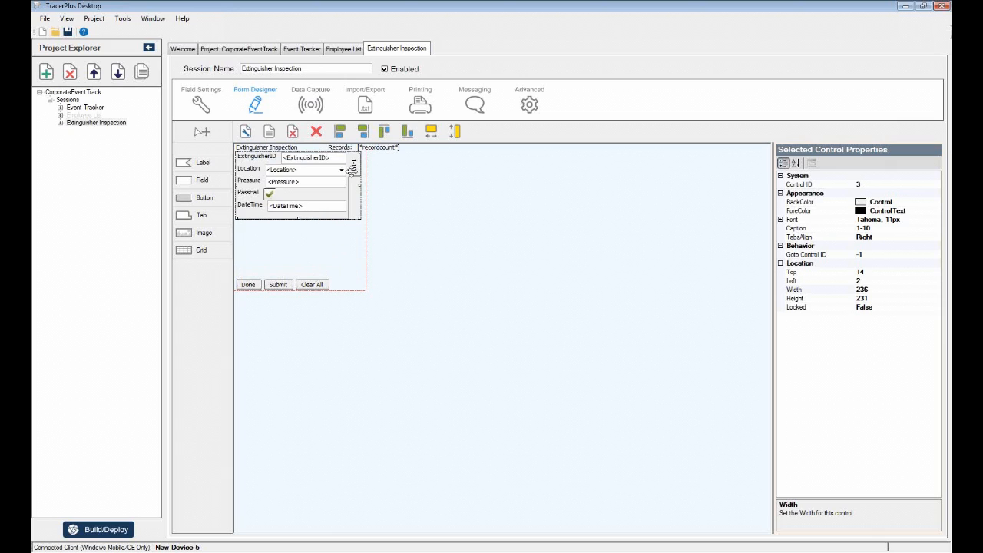
drag(353, 168, 353, 225)
Step: Set the form's background color to SlateGray
click(297, 183)
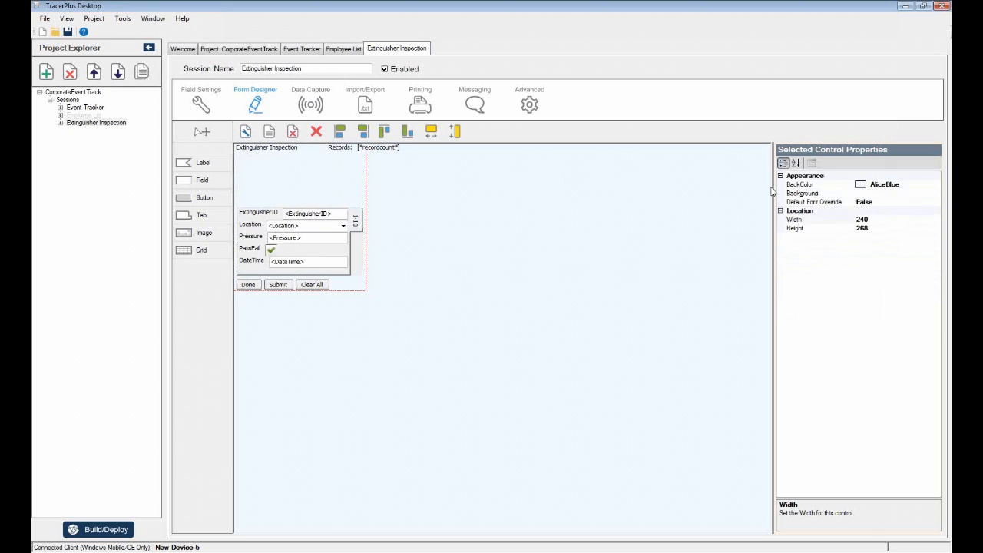
click(929, 186)
click(936, 185)
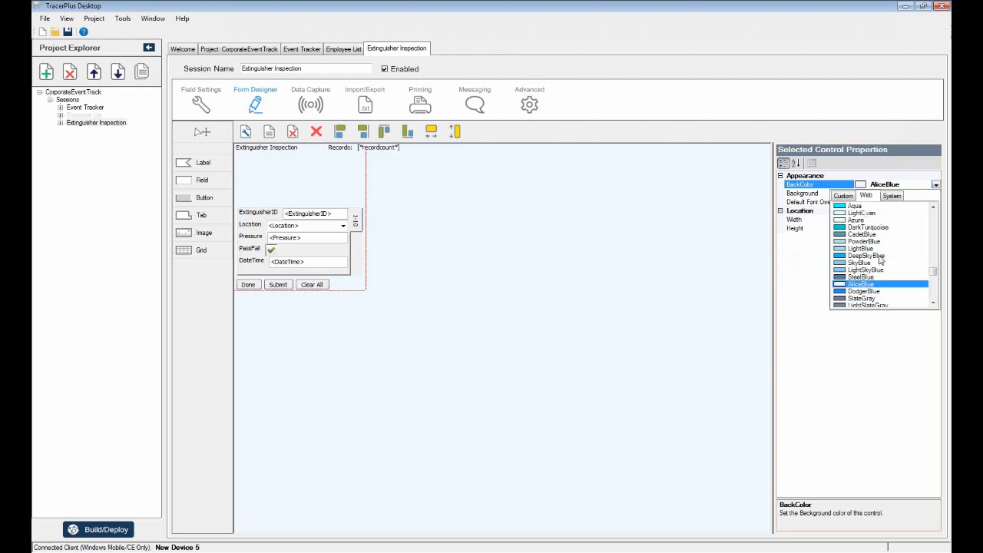
click(868, 298)
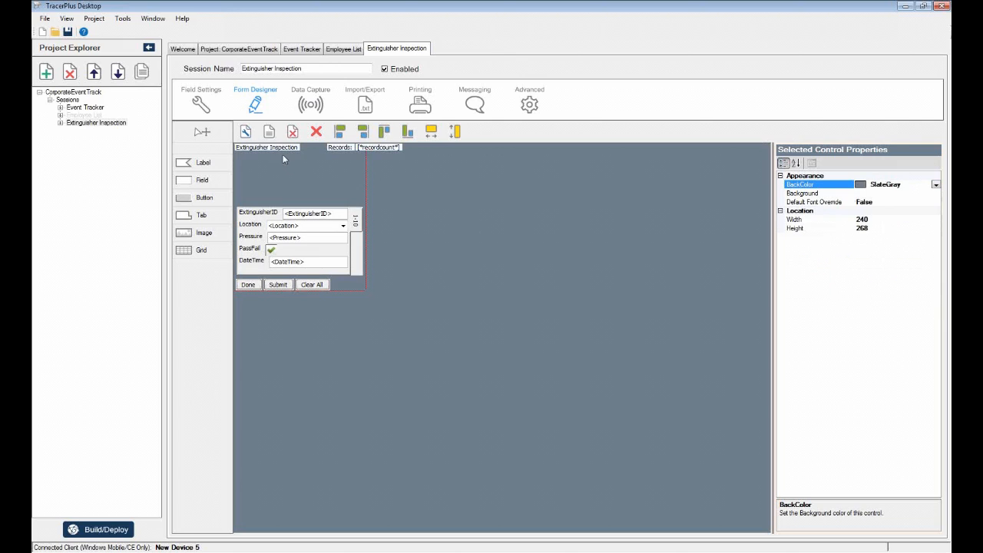
Step: Move the 1-10 tab control up and extend its lower edge to just above the Done, Submit and Clear All buttons
click(353, 219)
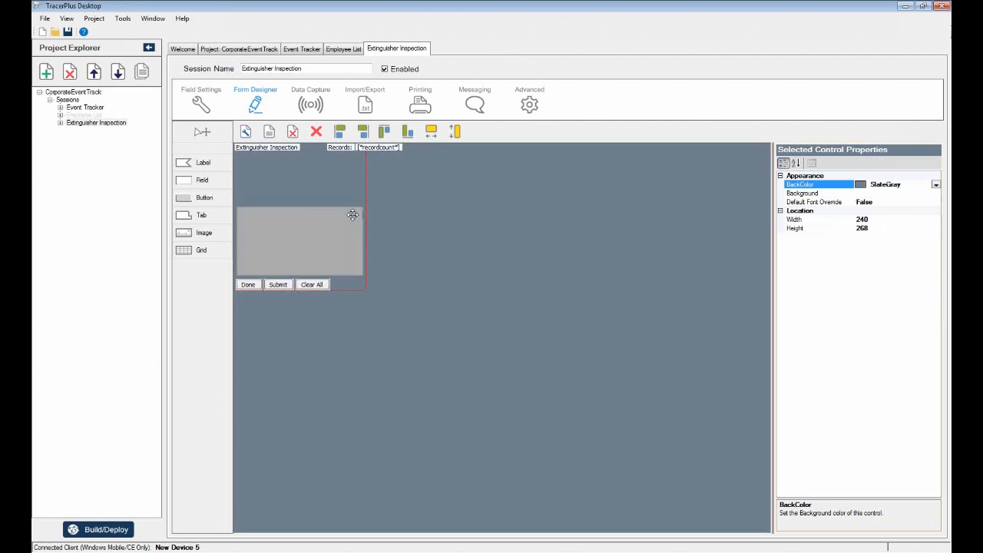
drag(356, 219, 356, 192)
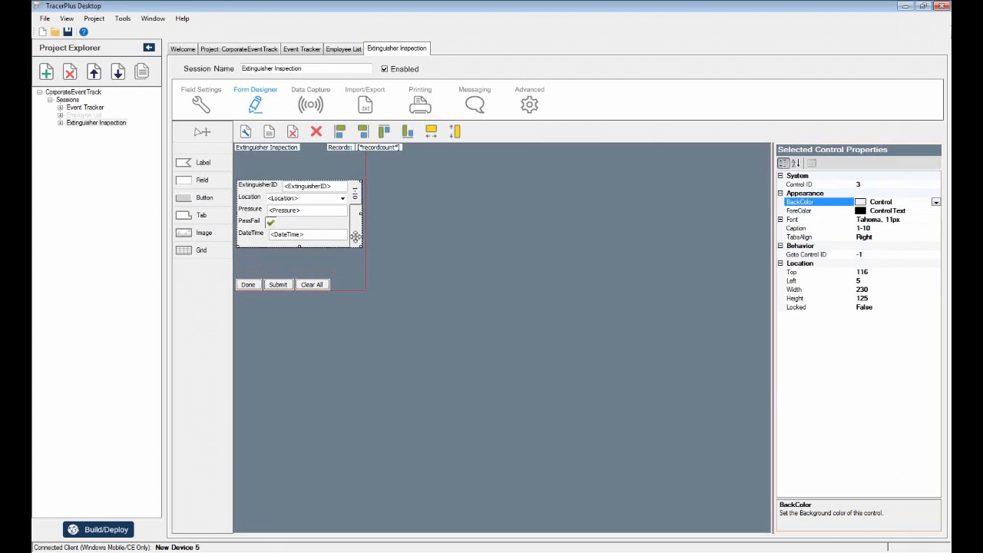
drag(355, 246, 356, 269)
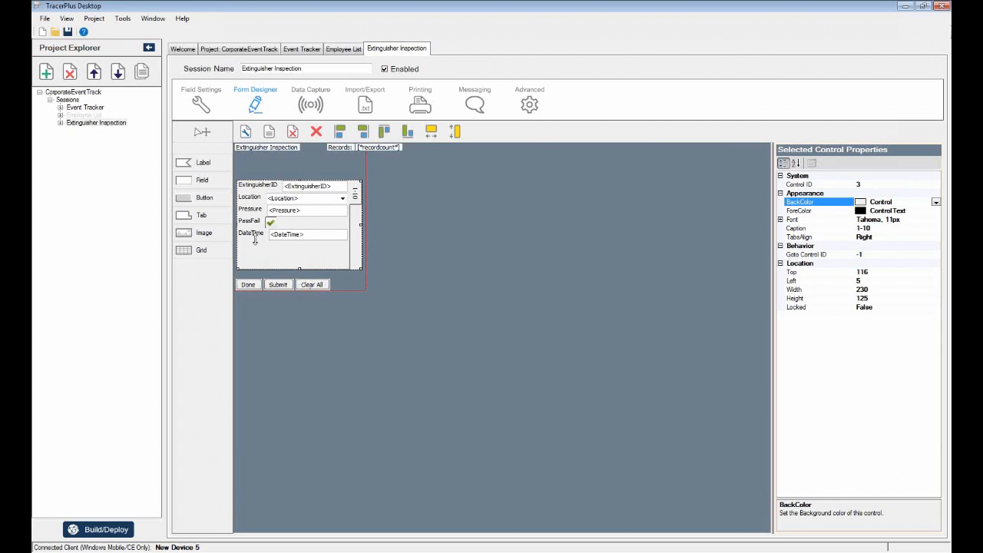
Step: Add a button about 75 by 21 above the tab control, shift it slightly right, and caption it "Print label"
click(198, 197)
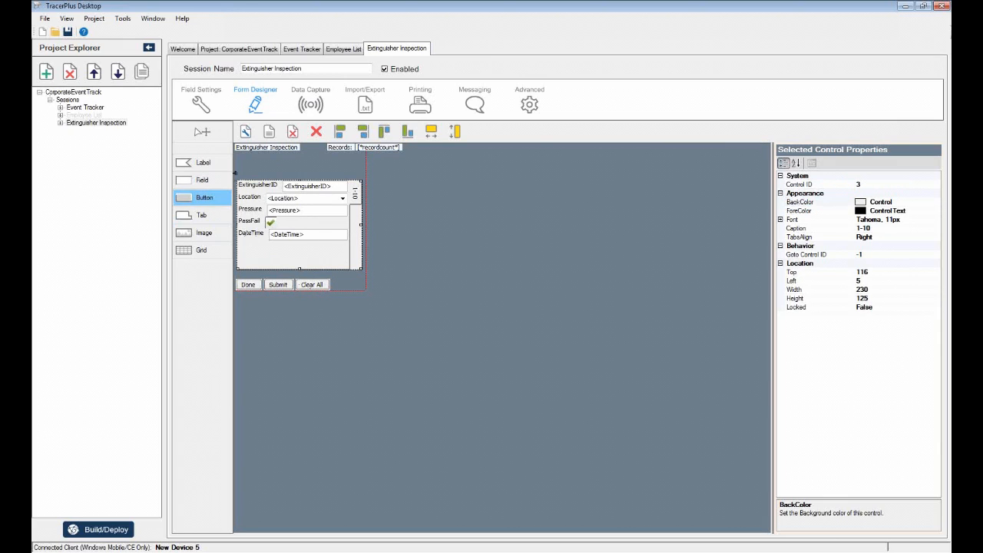
click(264, 160)
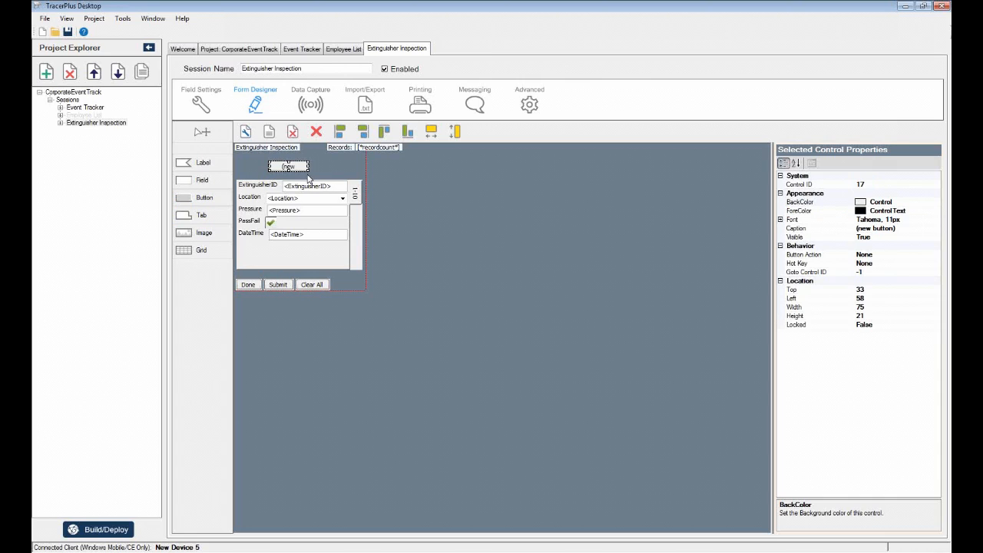
drag(296, 166, 302, 166)
click(895, 228)
drag(895, 227, 840, 229)
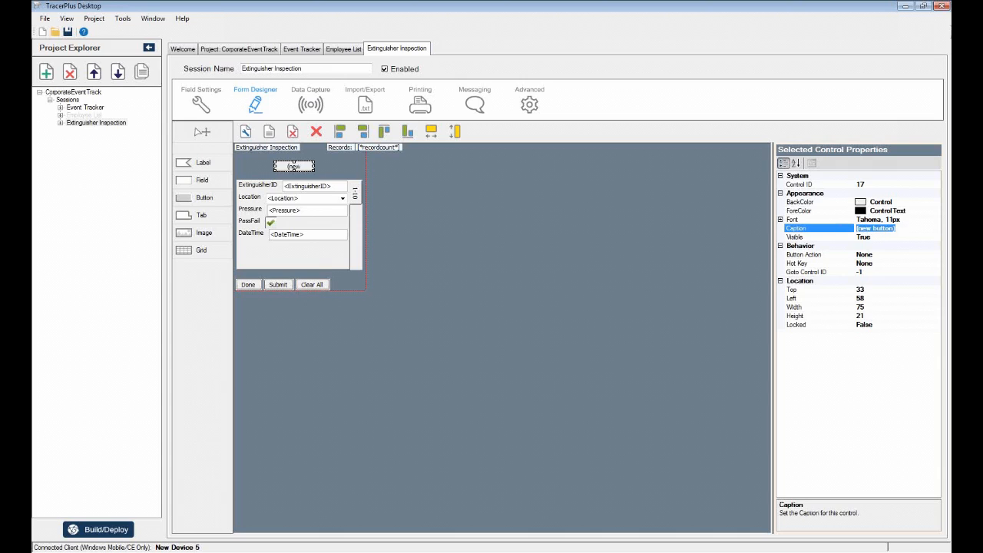
text(Print label)
Step: Set the Print label button's action to Print and view the other available button actions
click(887, 255)
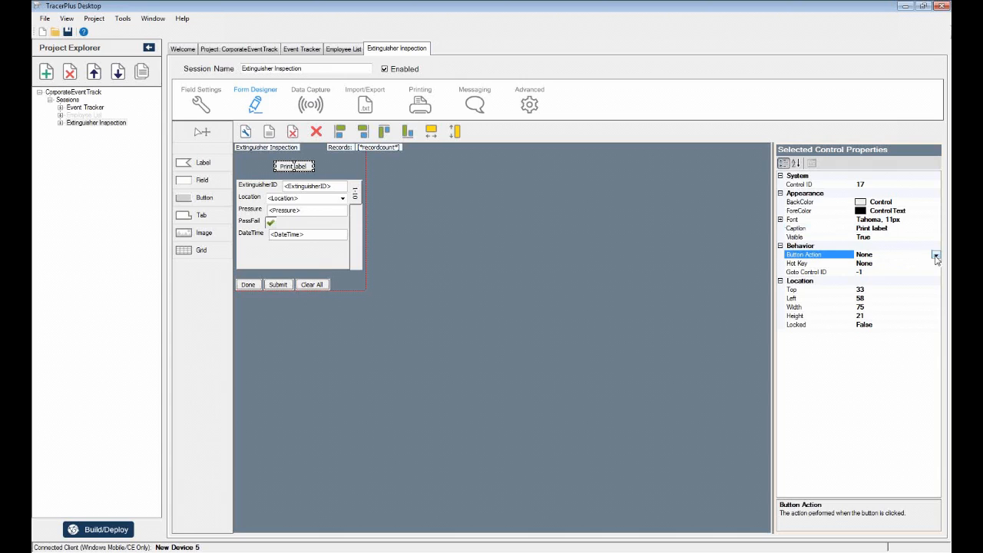
click(936, 254)
mouse_move(933, 282)
mouse_down()
mouse_move(935, 330)
mouse_move(936, 278)
mouse_up()
click(871, 313)
click(936, 254)
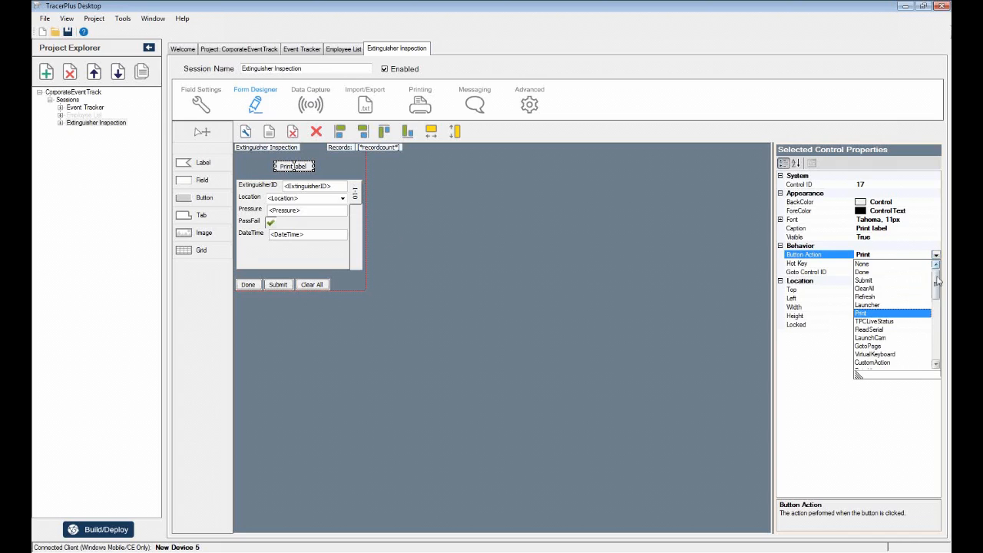
Step: Look through the remaining actions offered for the Print label button, down to ResetCounter
drag(936, 281, 937, 294)
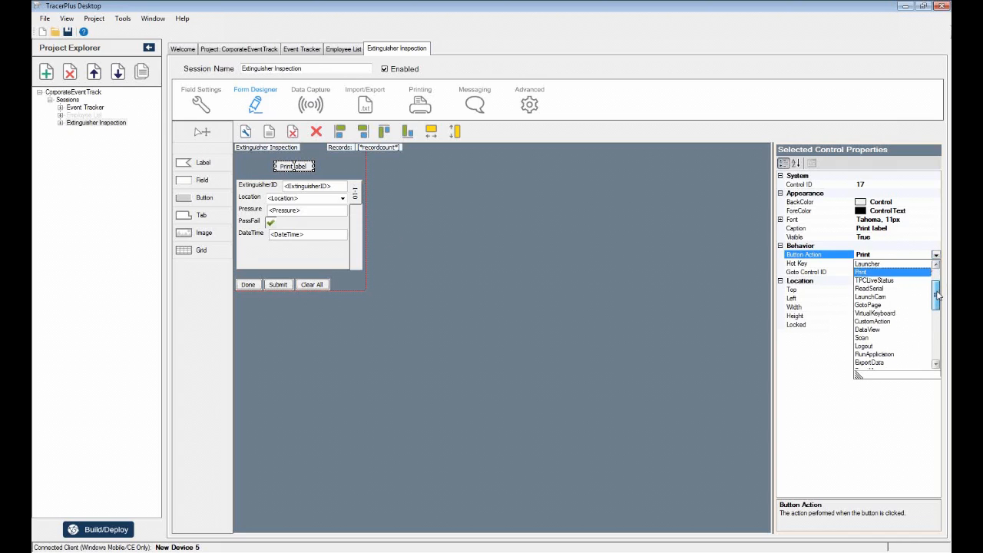
drag(936, 294, 937, 303)
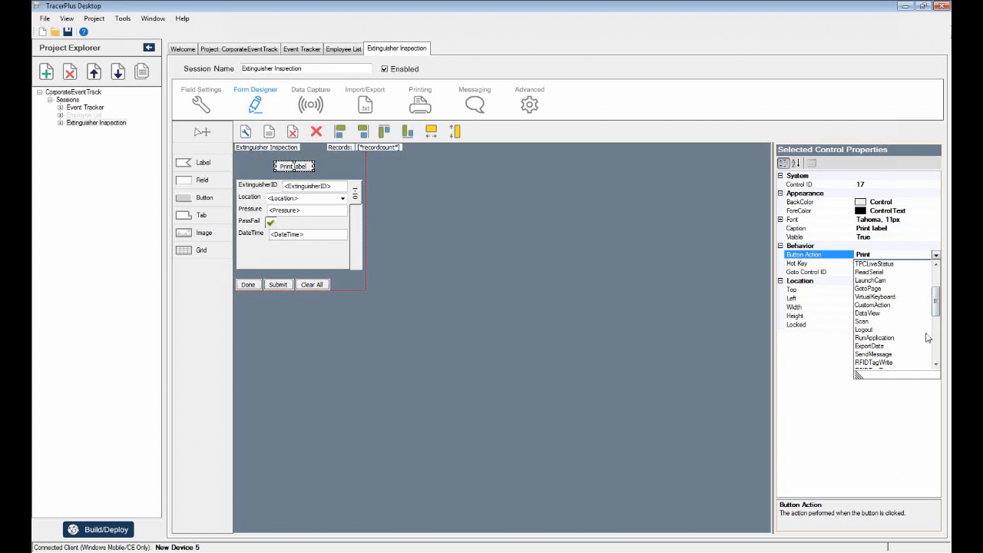
drag(934, 302, 935, 346)
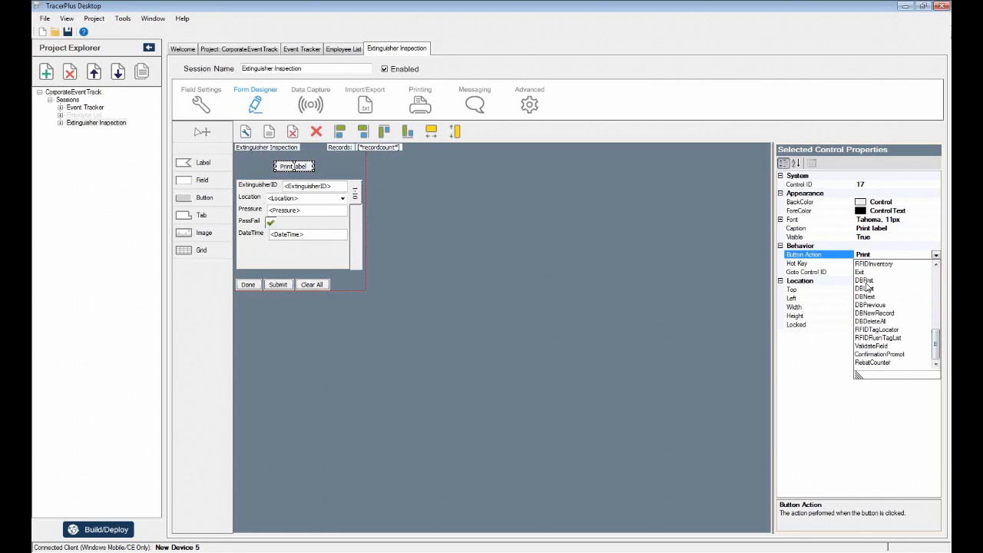
click(588, 238)
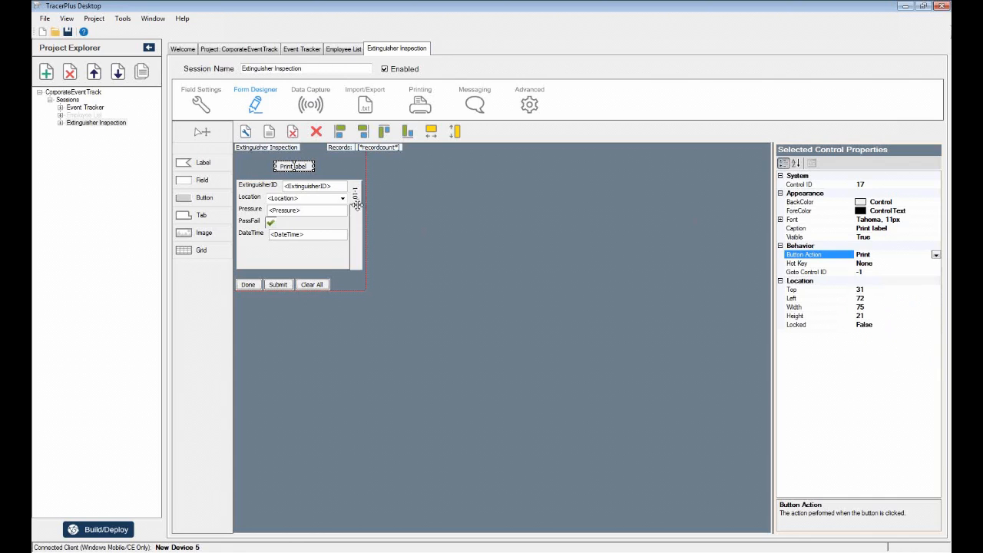
Step: Delete the Print label button from the form and move the 1-10 tab control up slightly into the freed space
click(317, 132)
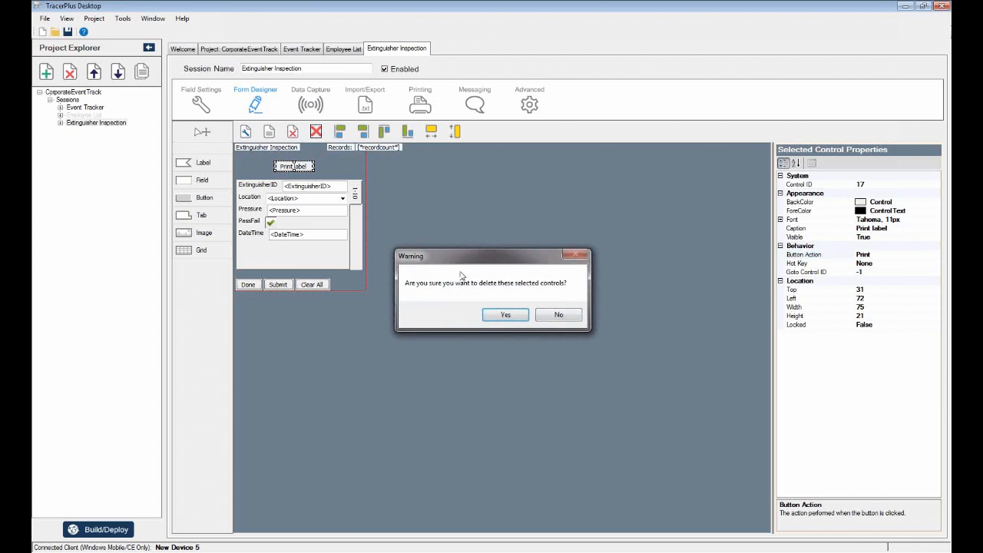
click(504, 314)
drag(343, 184, 343, 172)
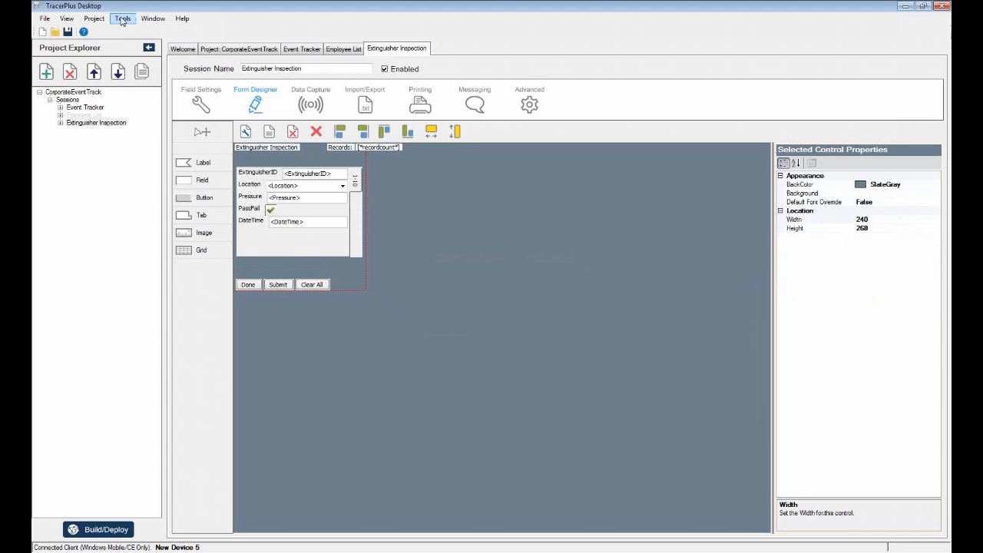
Step: Build the project and deploy it to the connected Windows Mobile device
click(122, 18)
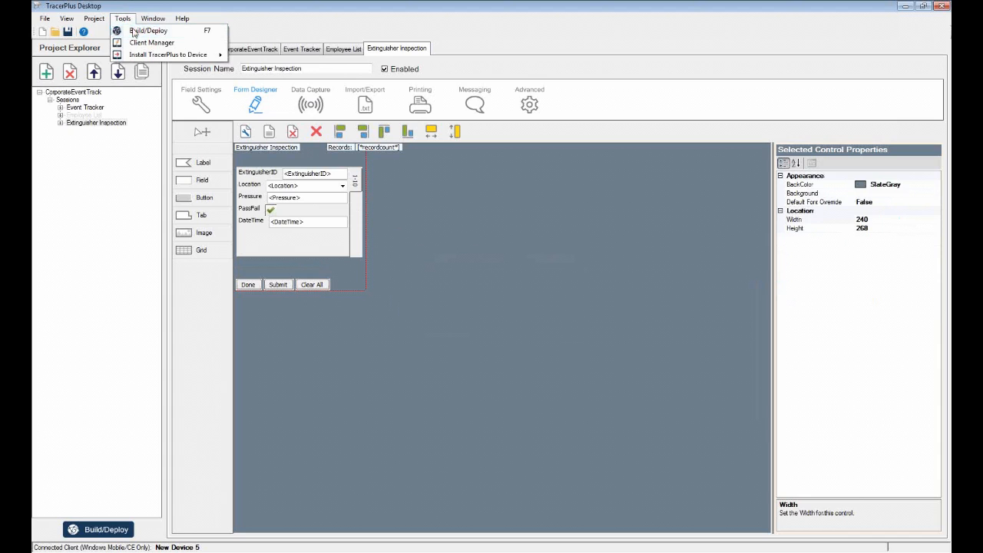
click(134, 32)
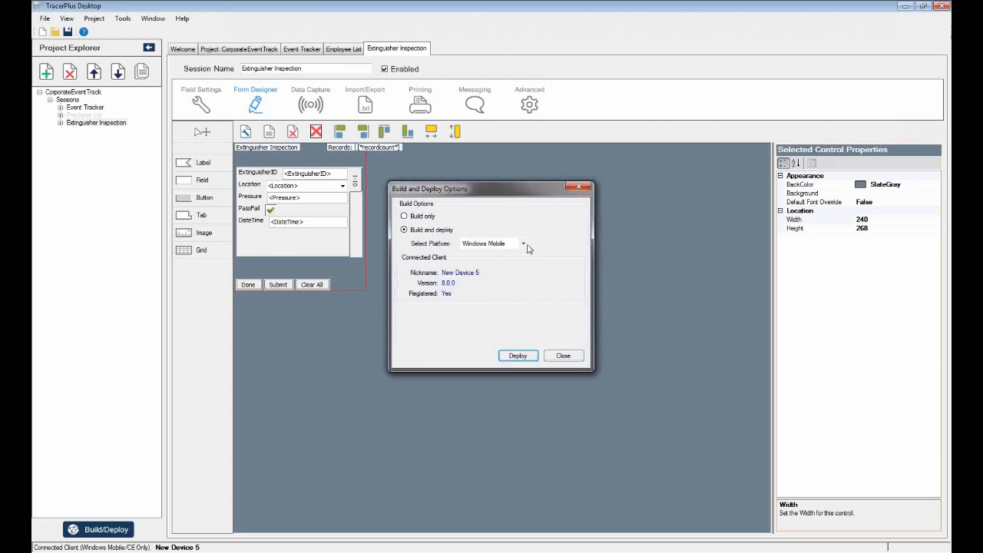
click(513, 356)
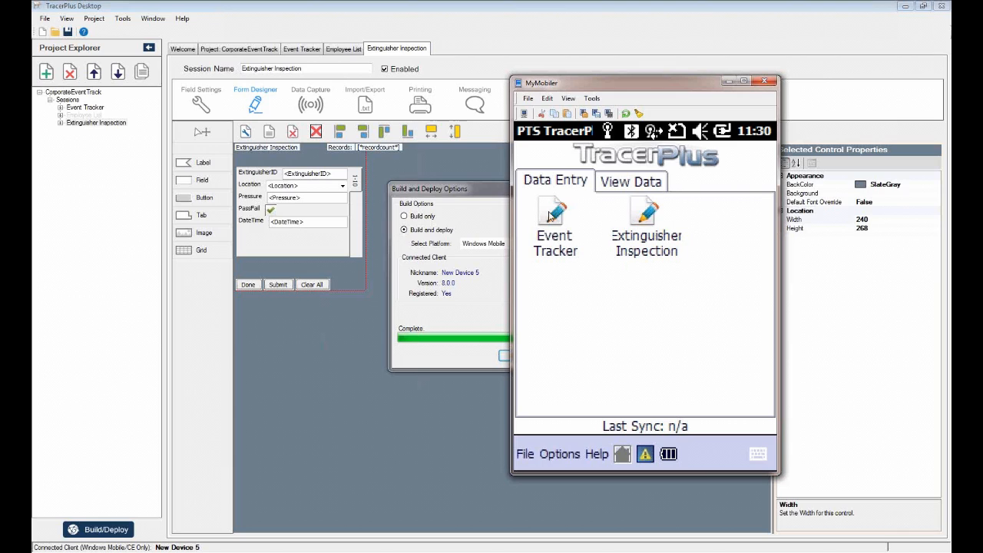
Step: Open the Extinguisher Inspection form on the mobile device and tick PassFail while ExtinguisherID is empty, dismissing the error
click(643, 218)
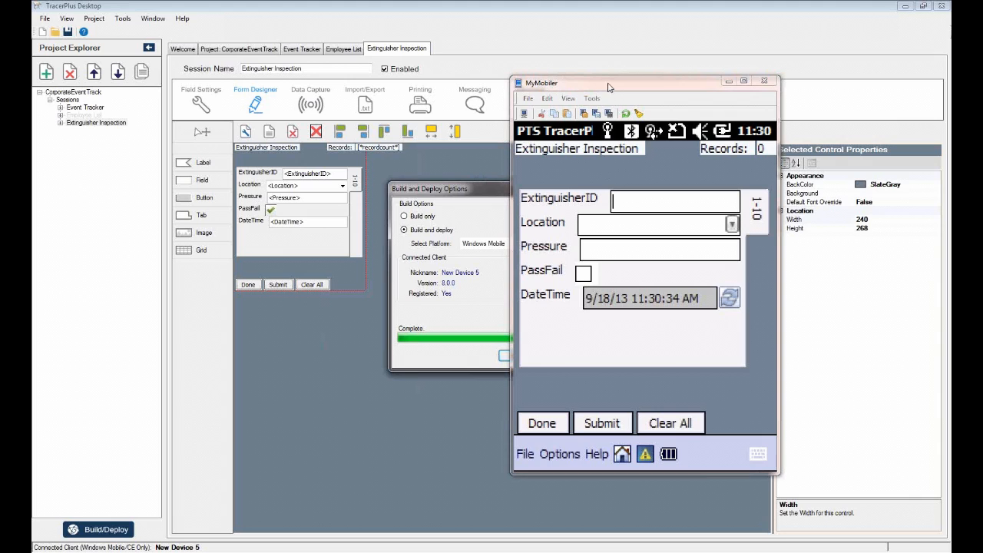
drag(608, 87, 484, 65)
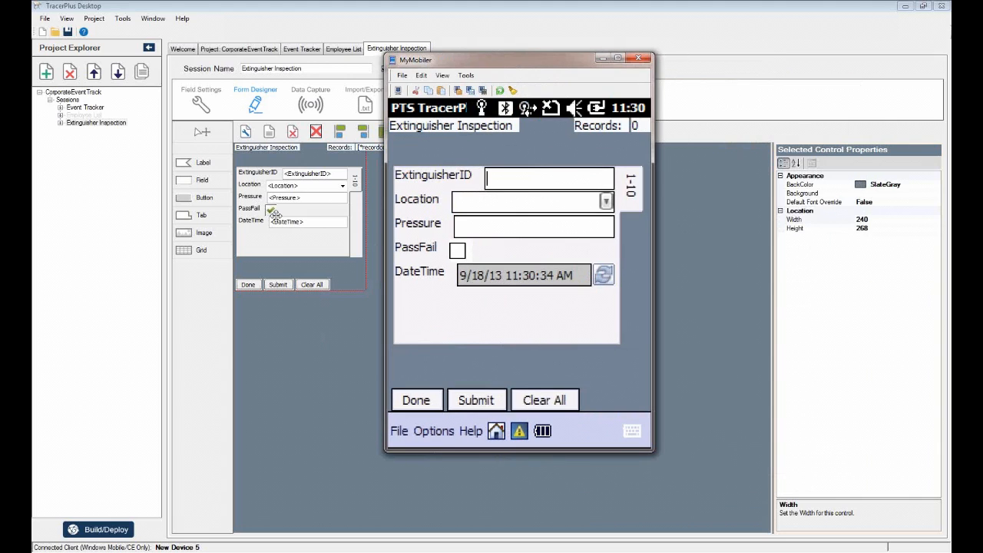
click(457, 252)
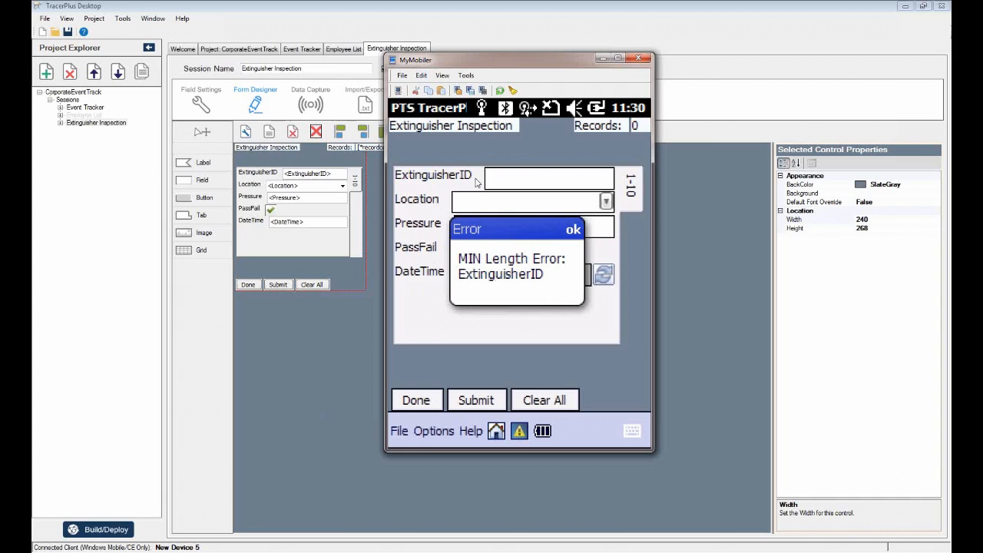
click(573, 229)
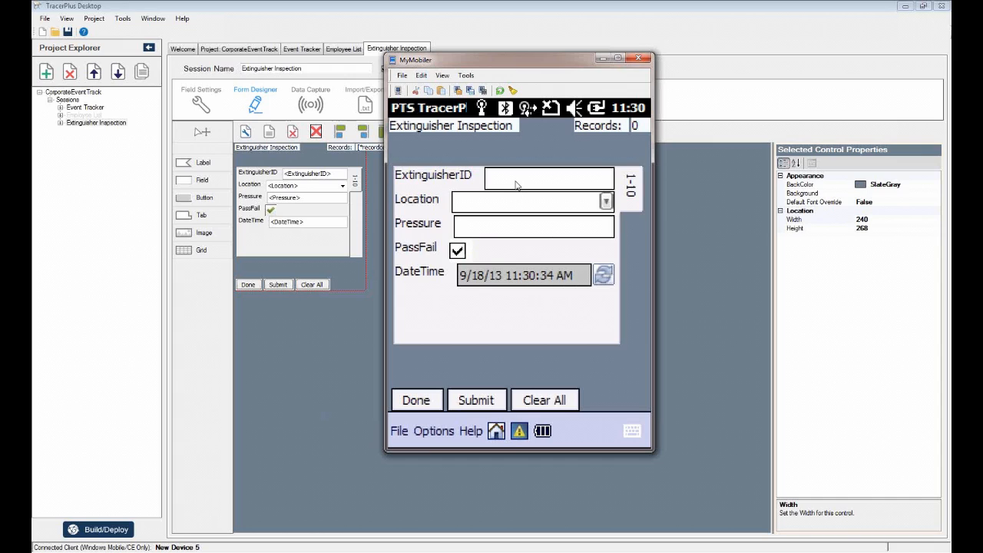
Step: Submit an inspection record with ExtinguisherID 123, Location Room 1001 and Pressure 10.5, and leave the form
text(123)
click(607, 201)
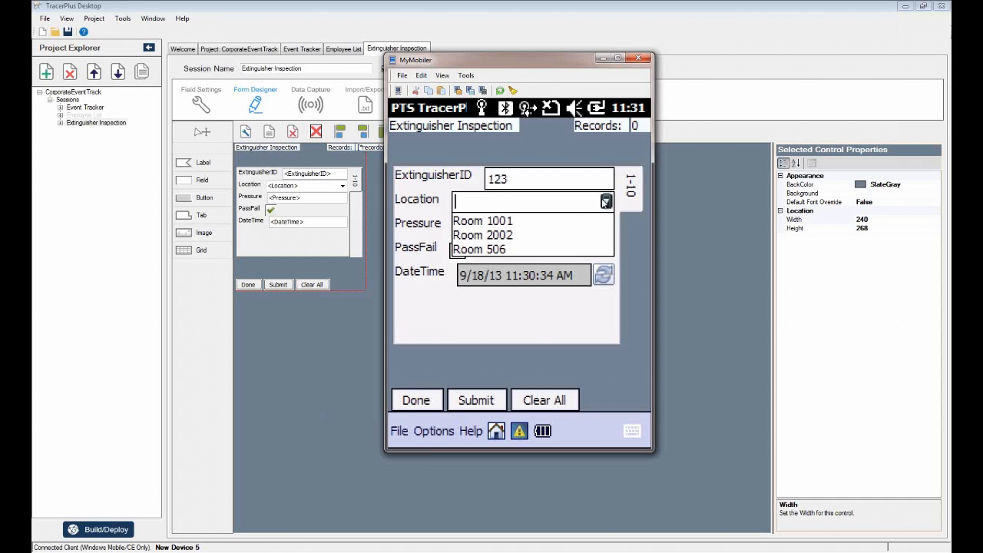
click(505, 222)
click(502, 228)
text(10.)
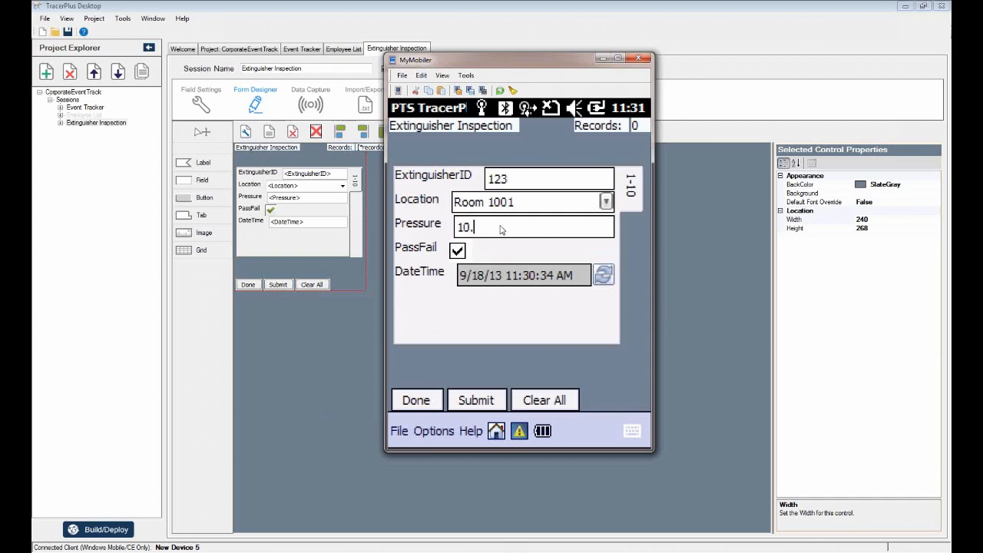
text(5)
click(476, 400)
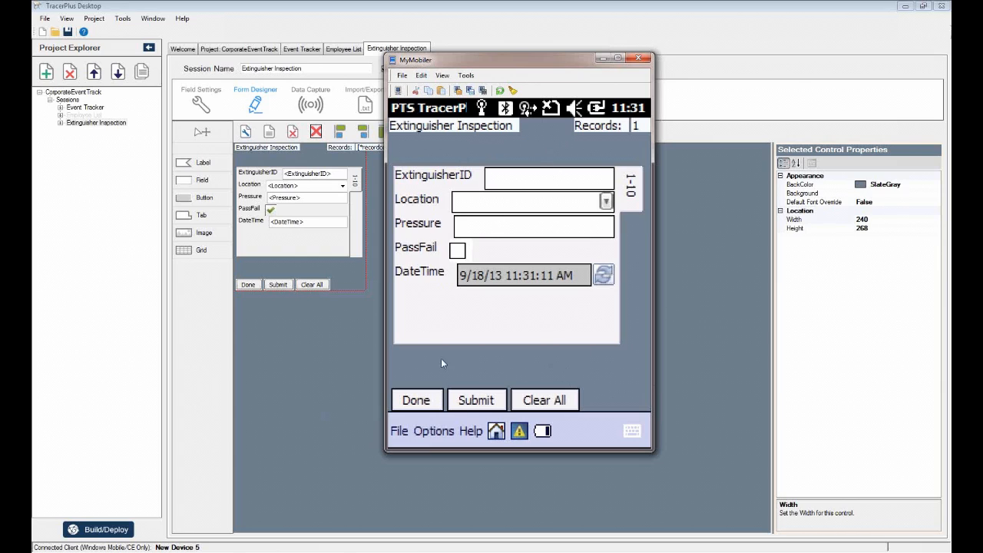
click(431, 406)
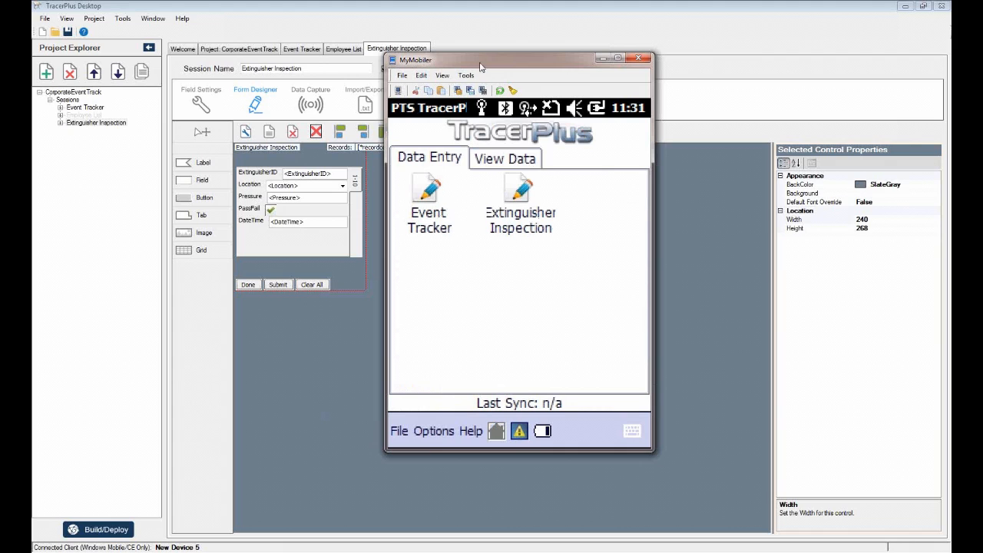
Step: Reopen the Extinguisher Inspection form on the device, switch to TracerPlus Connect Management Studio and minimize the device window
drag(481, 64, 744, 104)
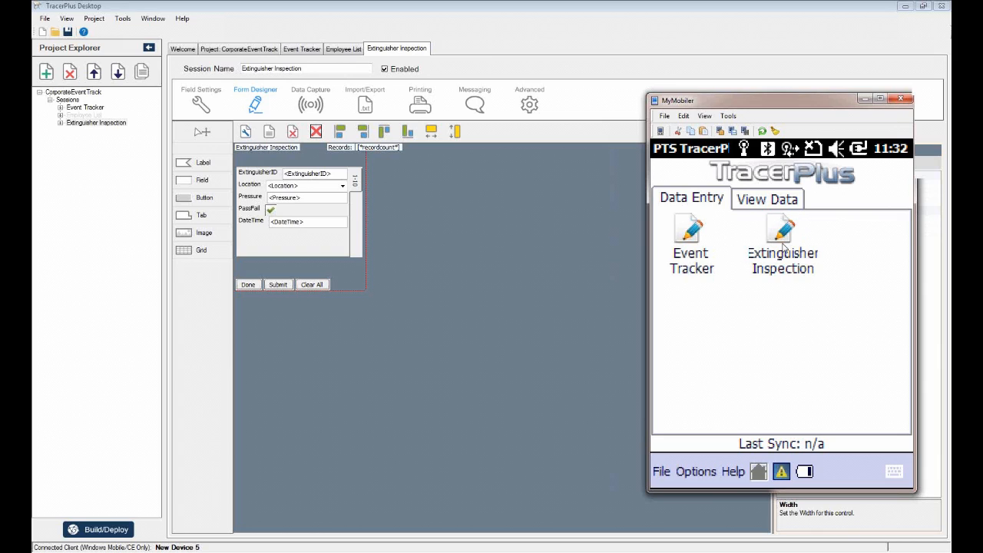
click(784, 243)
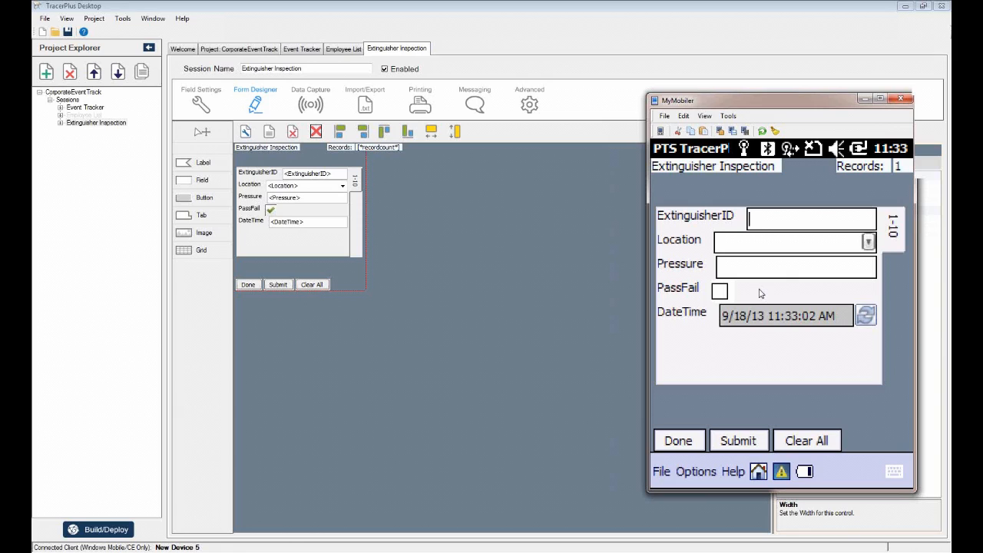
key(super)
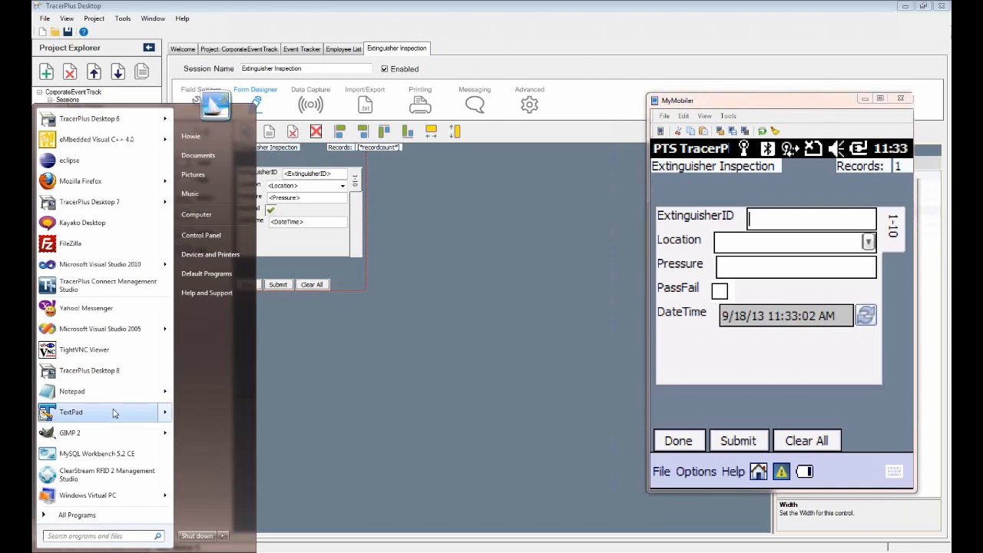
click(94, 286)
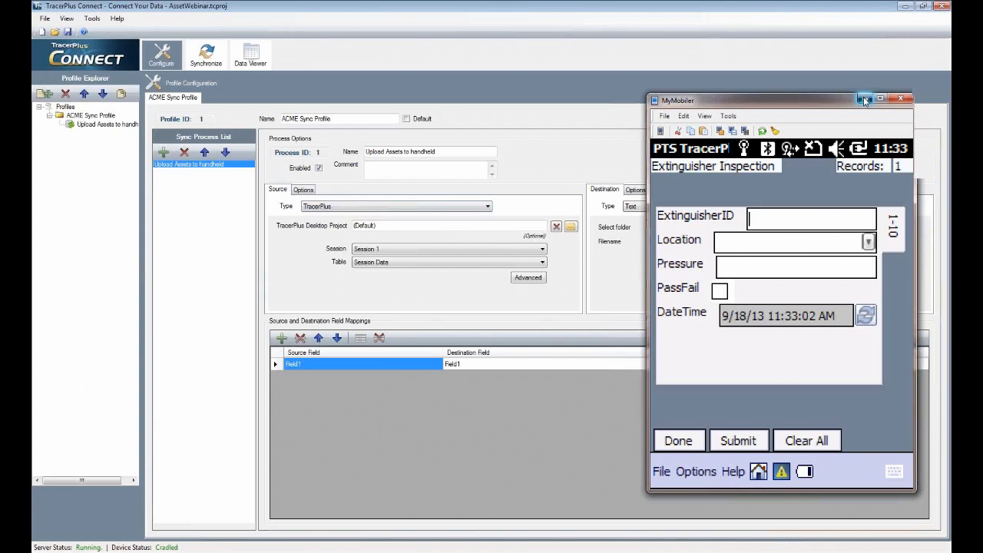
click(864, 99)
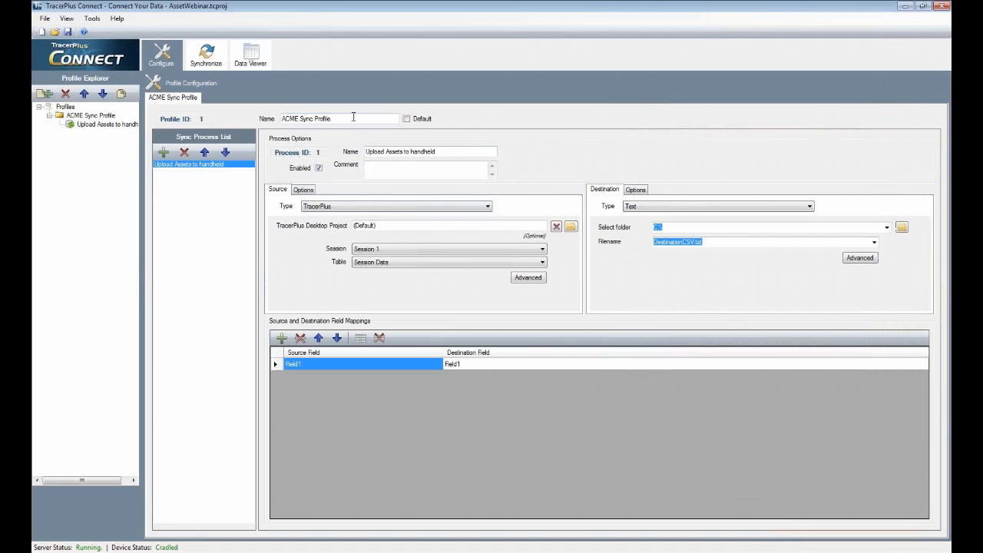
Step: Rename the sync process in the ACME Sync Profile to Download Extinguisher Inspections
drag(347, 118, 256, 123)
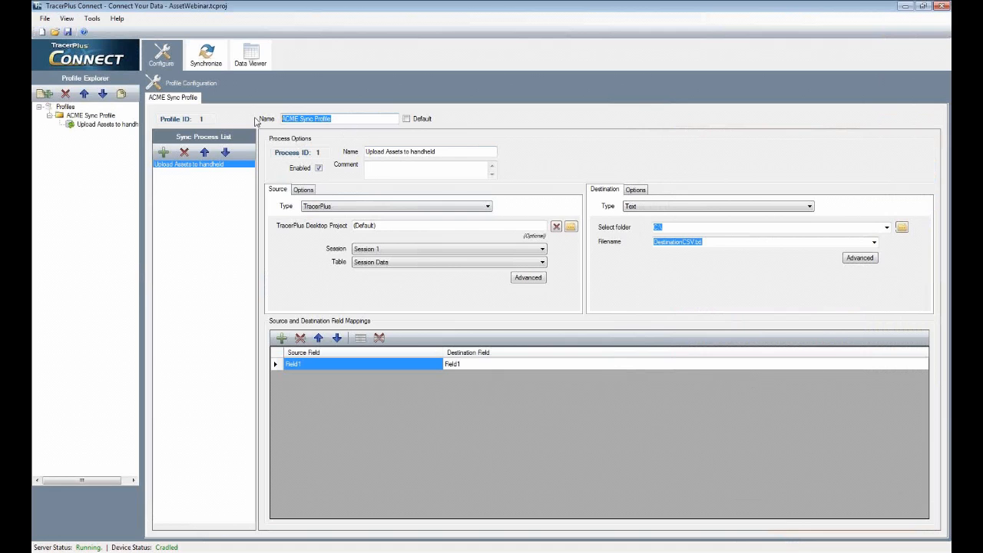
drag(438, 151, 350, 150)
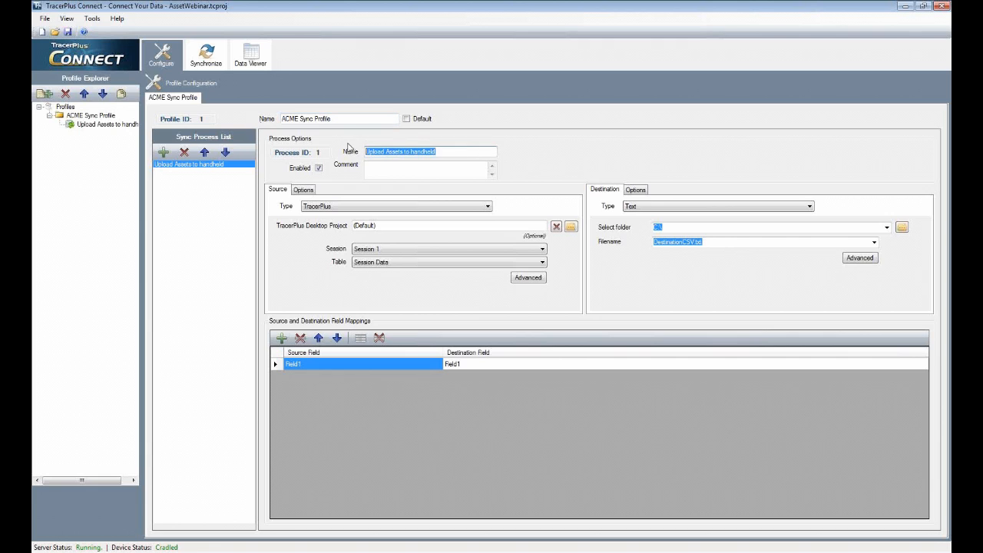
text(Download)
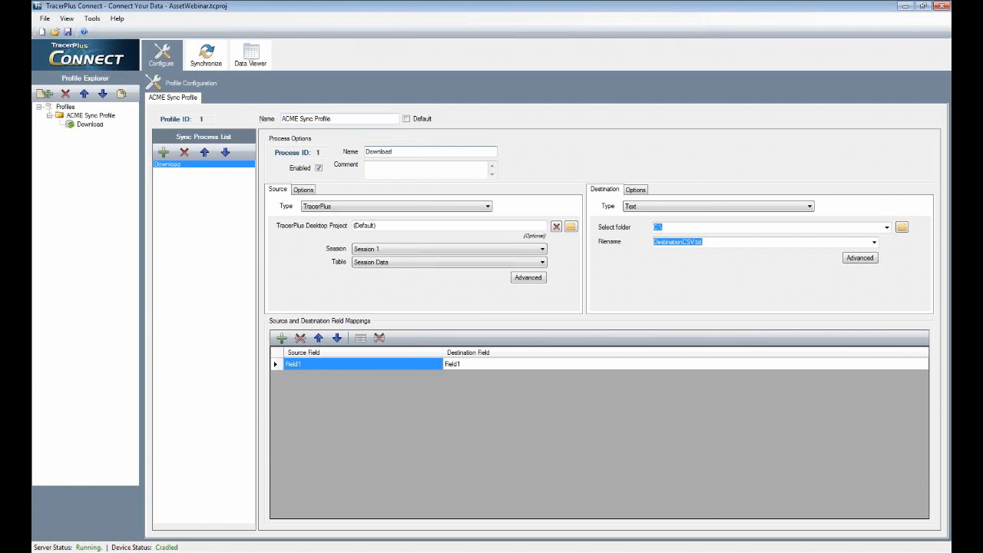
text( Extinguisher Inspections)
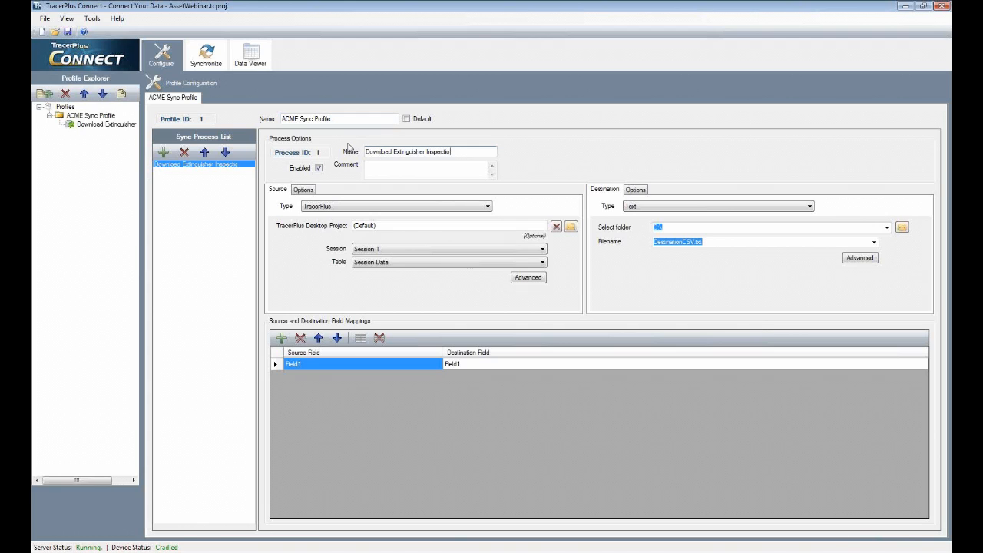
Step: Select TracerPlus as the sync process's source type and ODBC as its destination type
click(355, 209)
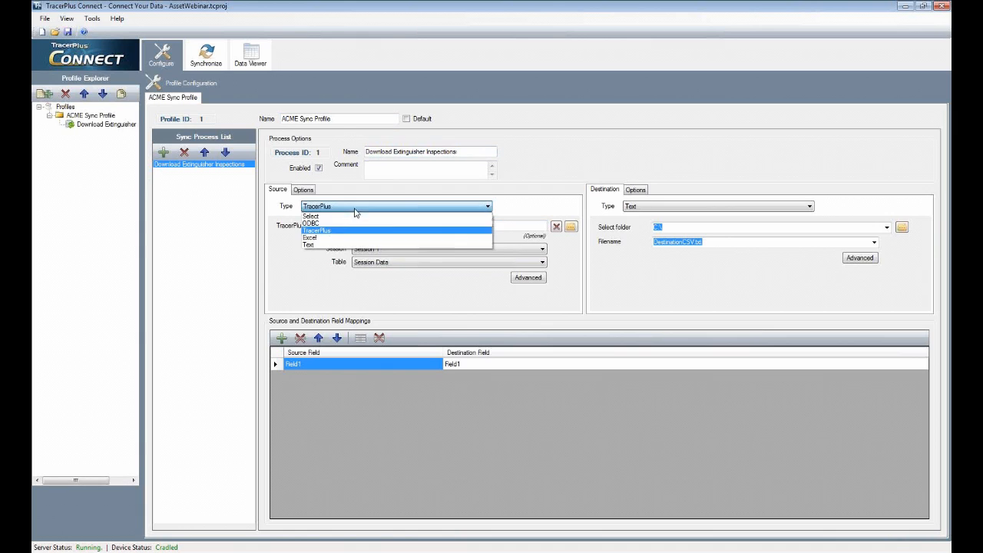
click(319, 231)
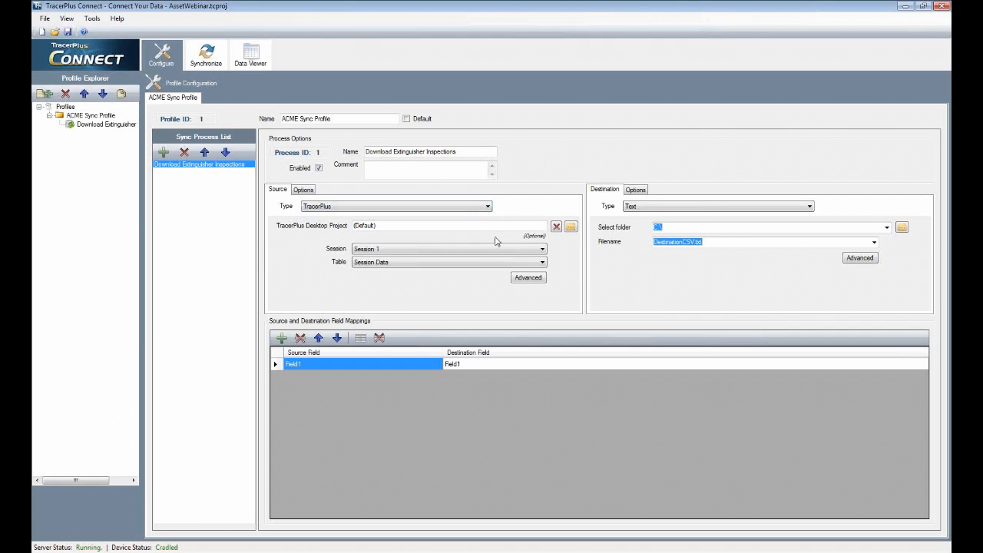
click(724, 205)
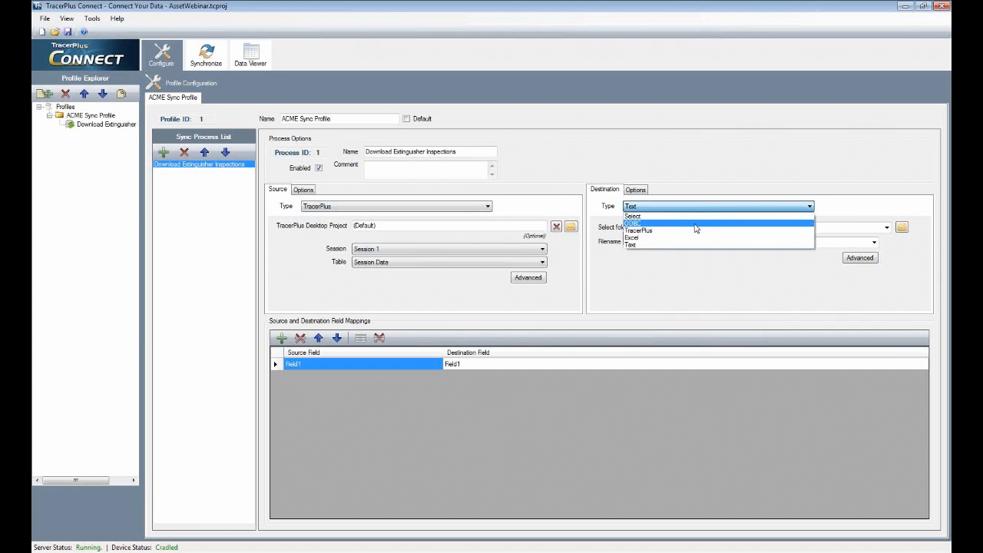
click(635, 224)
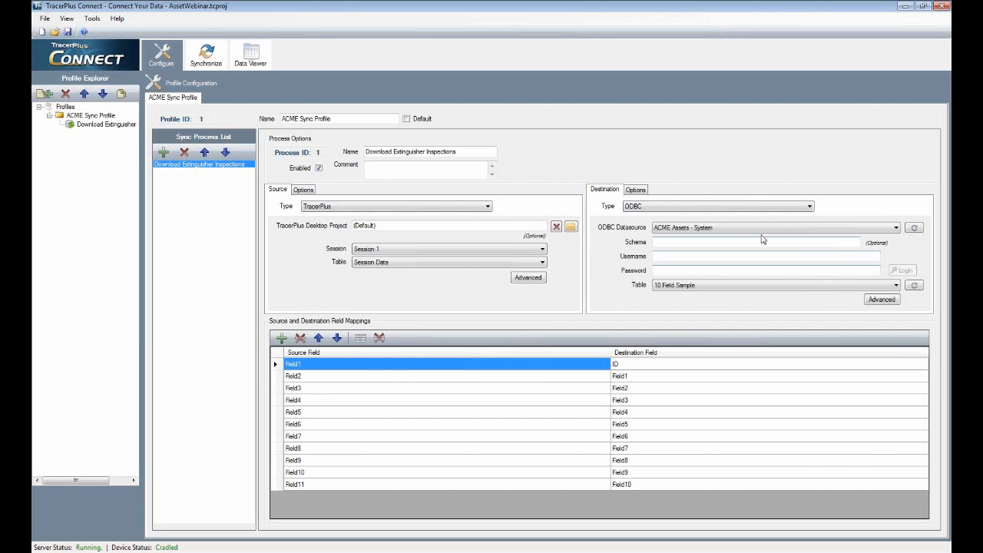
Step: Review the available ODBC data sources and database tables for the sync process's destination
click(700, 228)
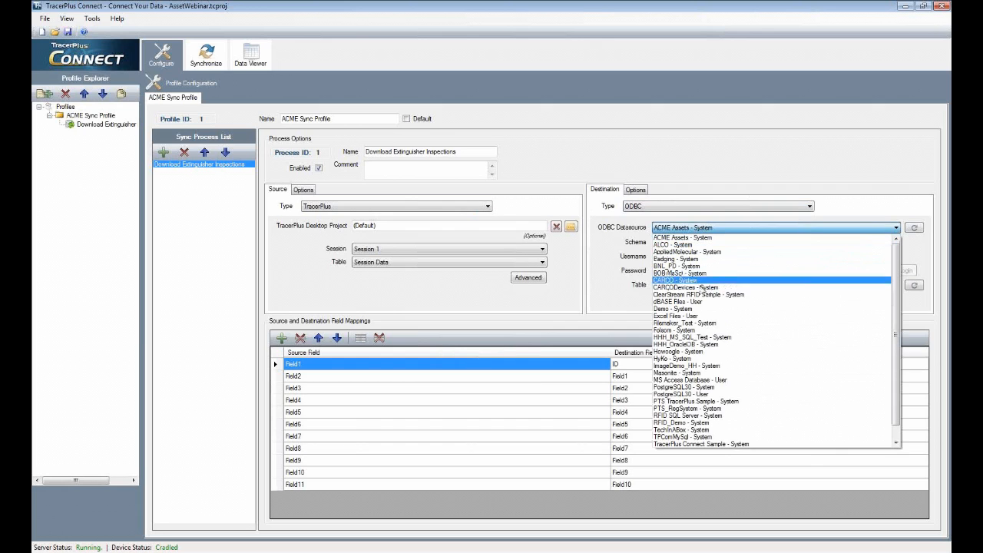
click(621, 278)
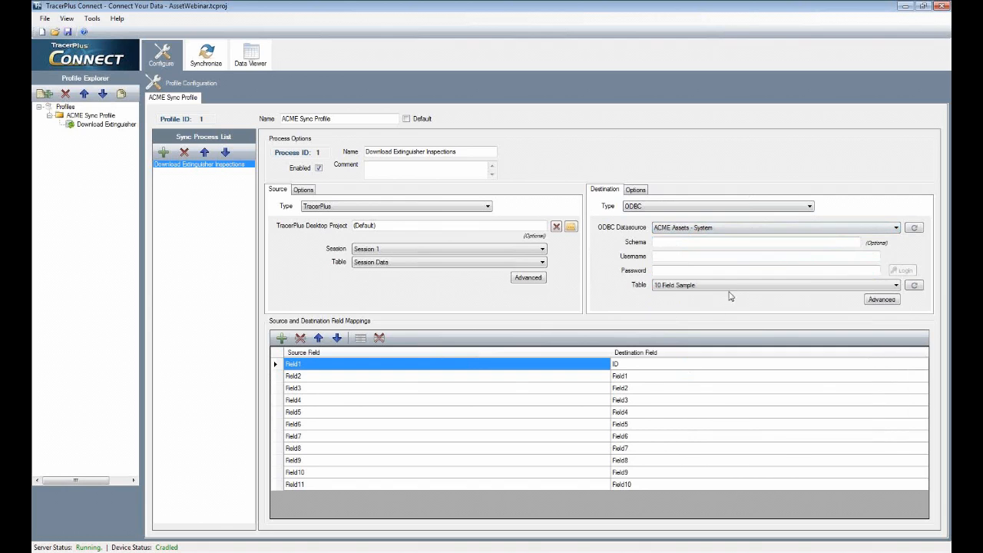
click(731, 287)
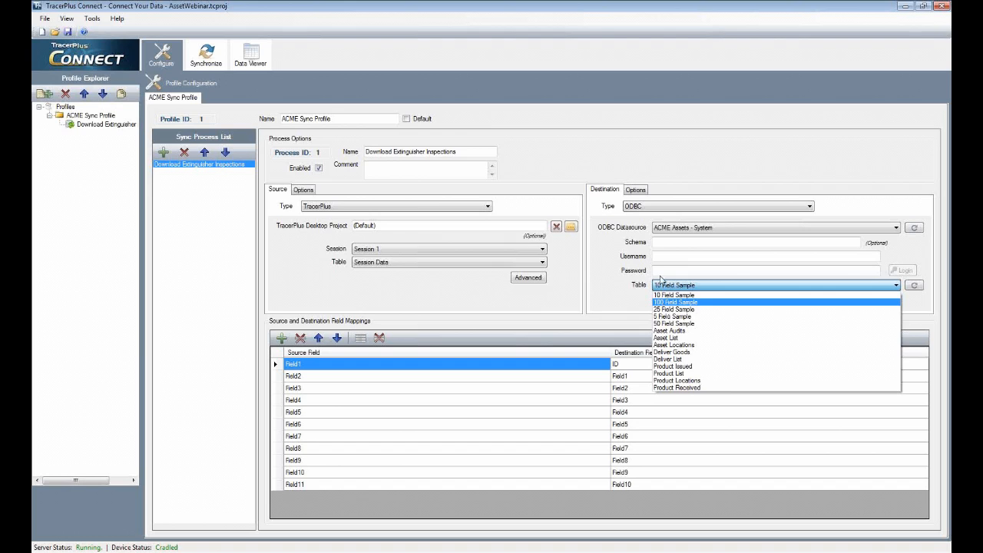
click(638, 157)
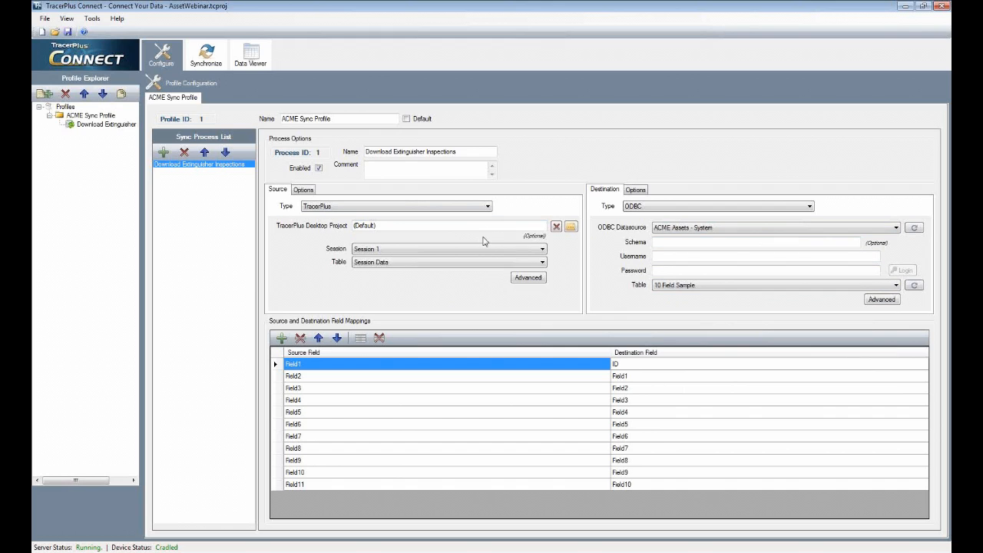
Step: Change the sync process's source type to Excel and its destination type to TracerPlus, minimizing the MyMobiler device window
click(375, 206)
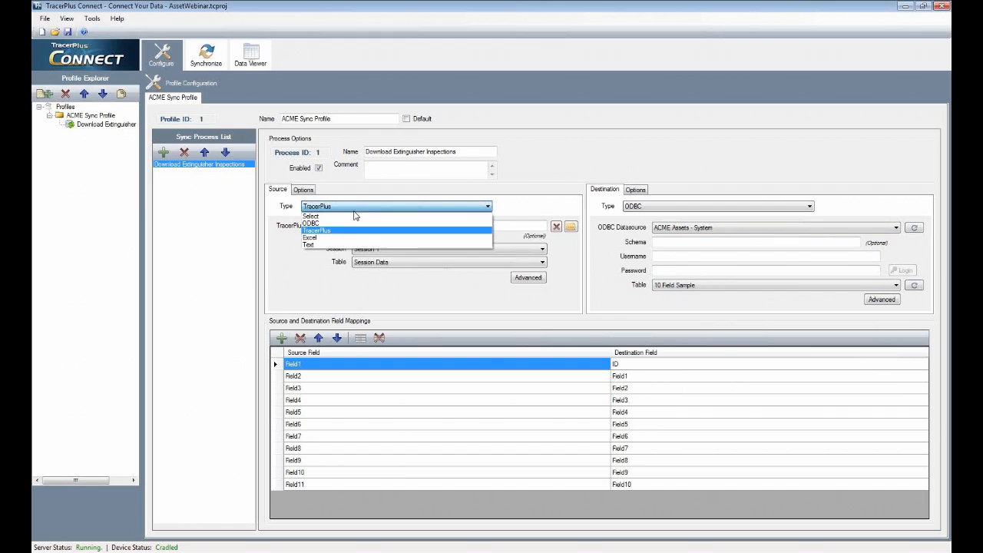
click(324, 238)
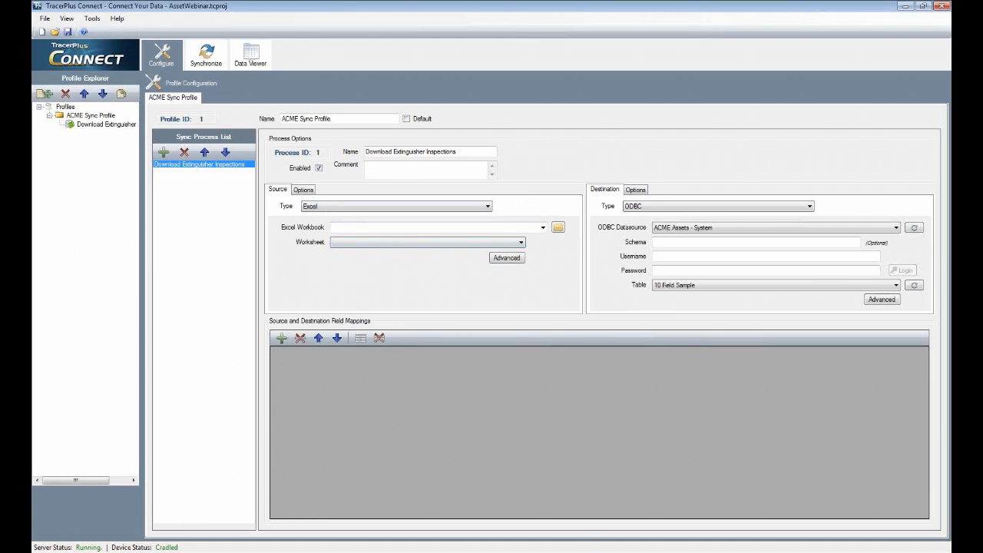
key(alt+Tab)
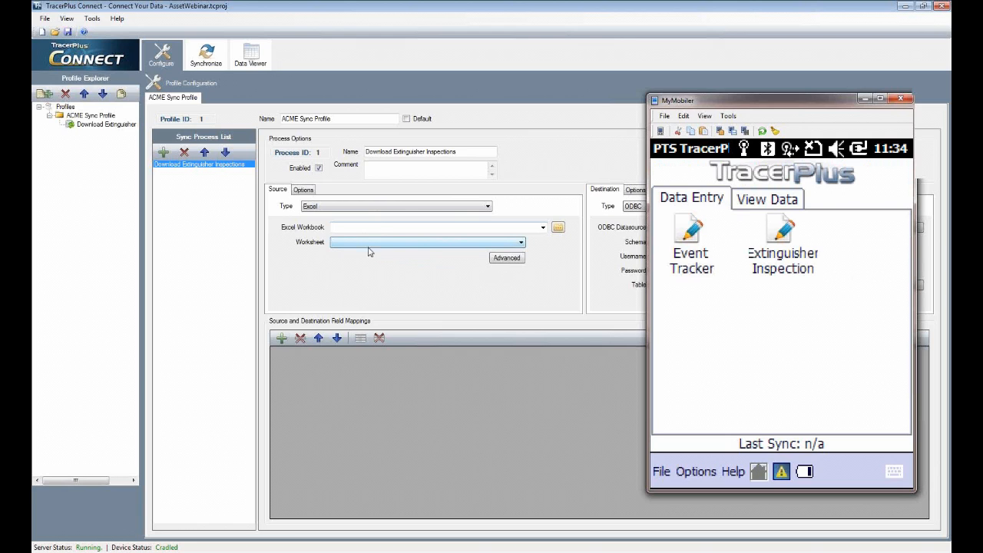
click(449, 224)
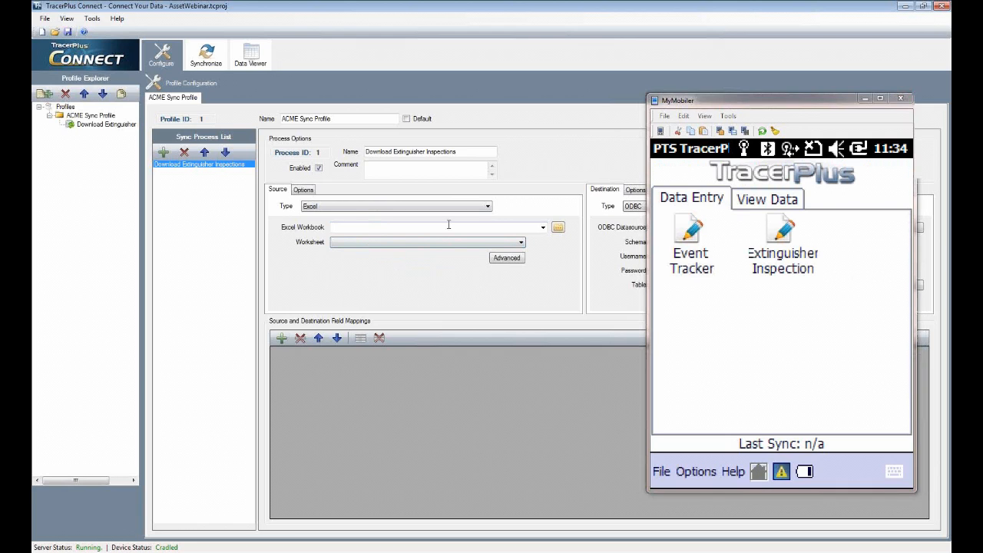
click(866, 98)
click(735, 207)
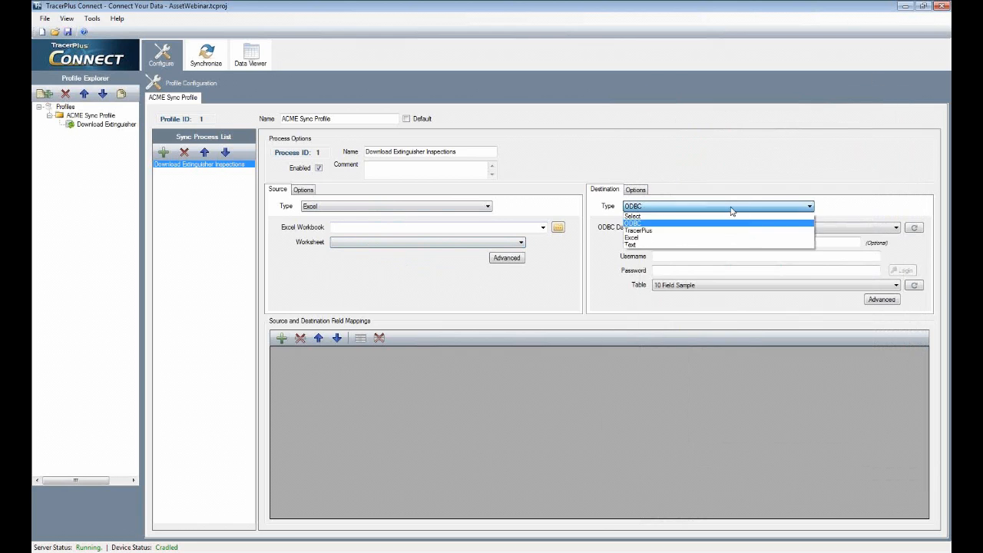
click(688, 228)
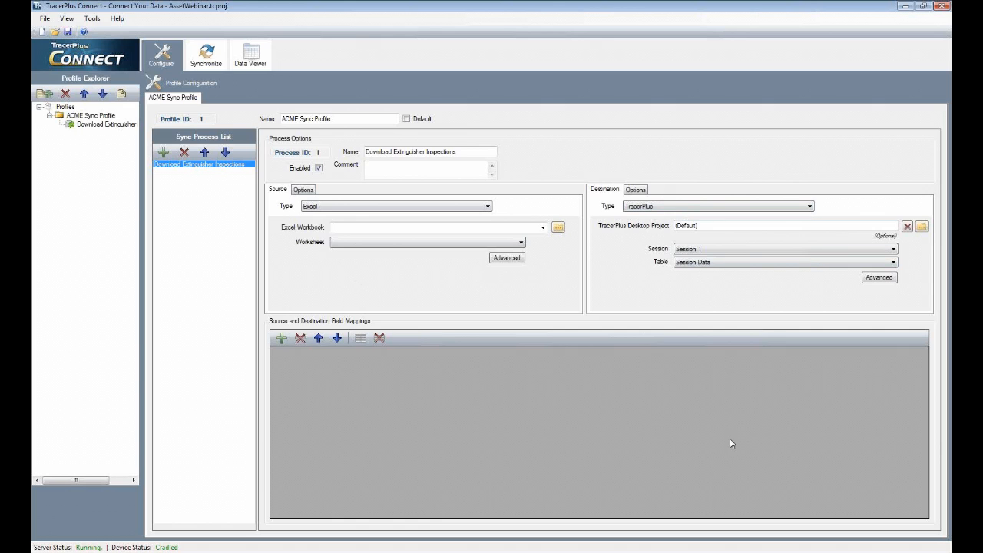
Step: Bring up the MyMobiler device window and switch to the CorporateEventTrack project in TracerPlus Desktop
click(610, 547)
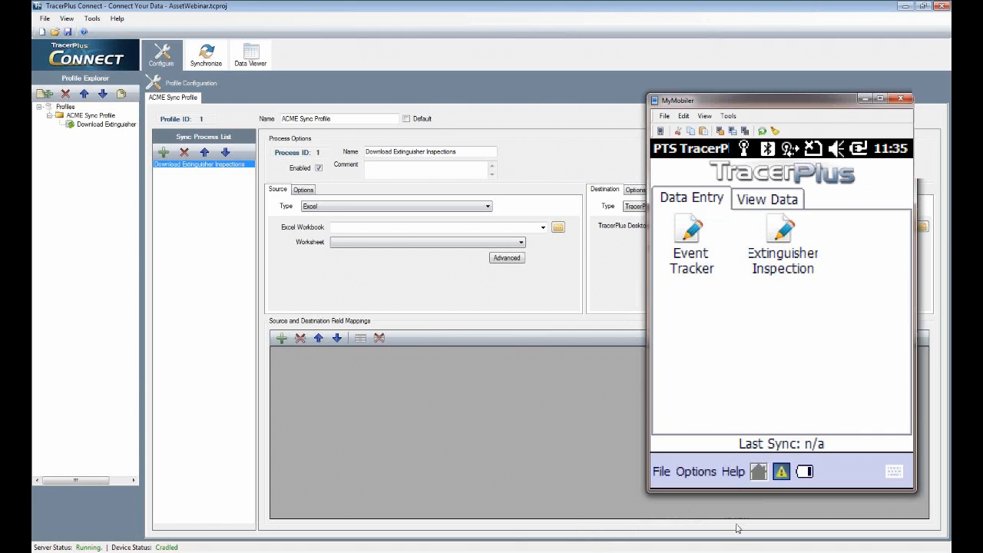
click(476, 550)
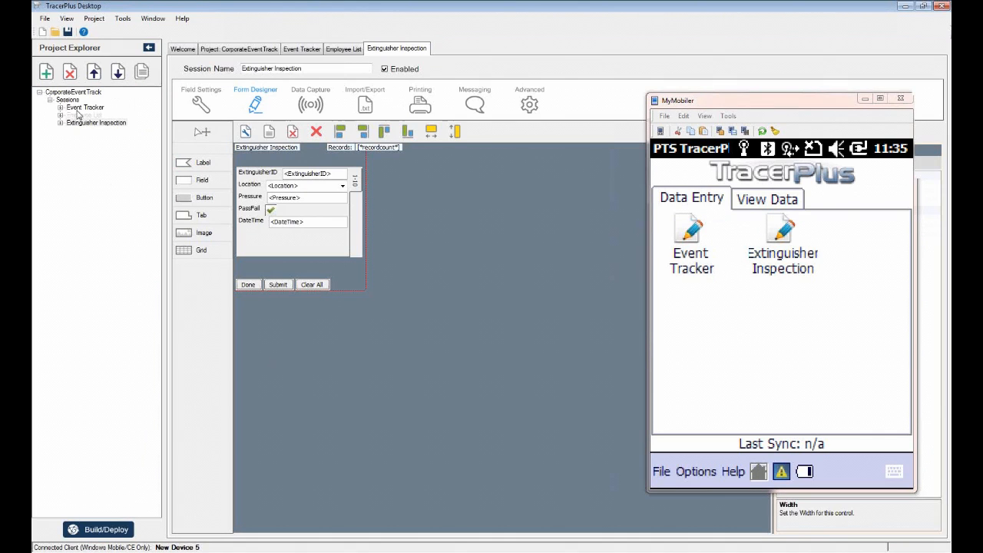